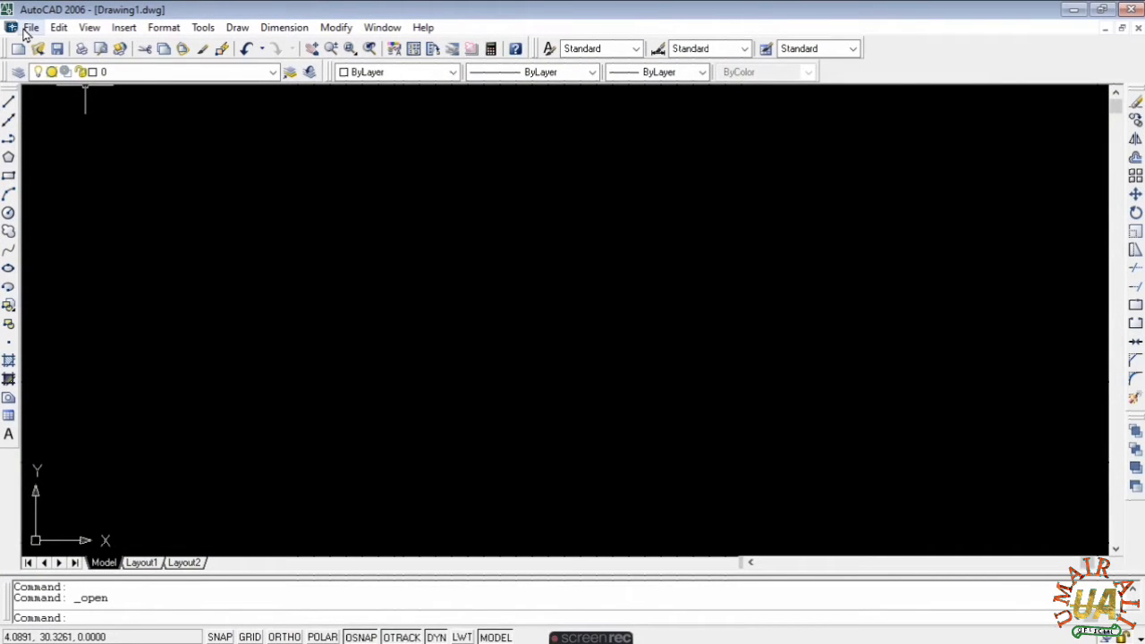
- Glance at the Format menu, then bring up the File menu
{"action": "left_click", "coordinate": [164, 29]}
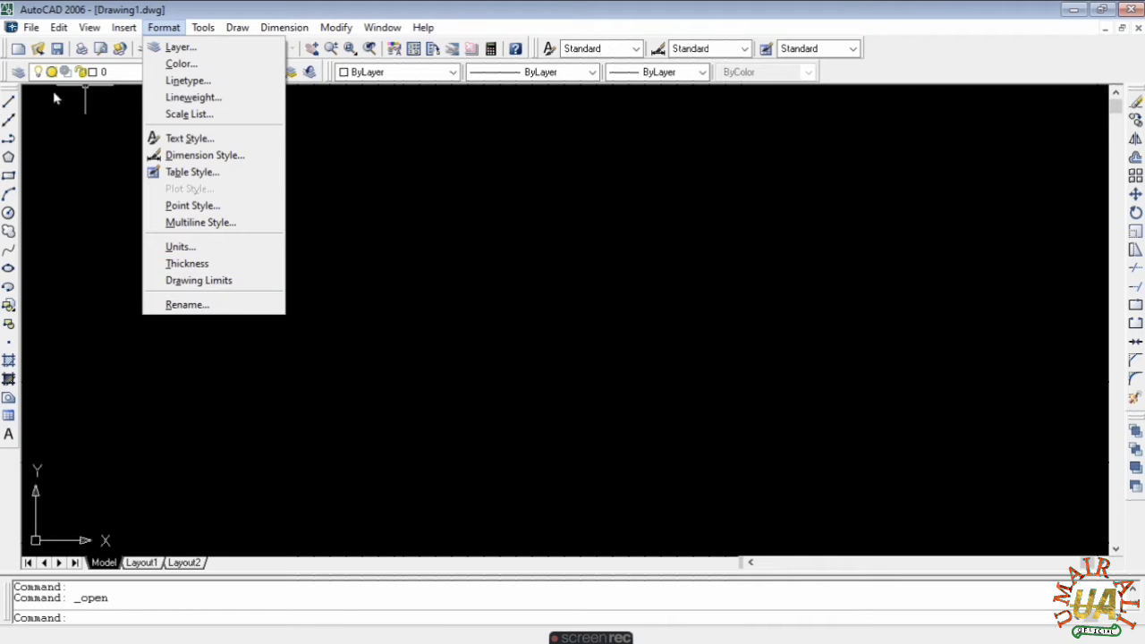
{"action": "left_click", "coordinate": [75, 127]}
{"action": "left_click", "coordinate": [32, 27]}
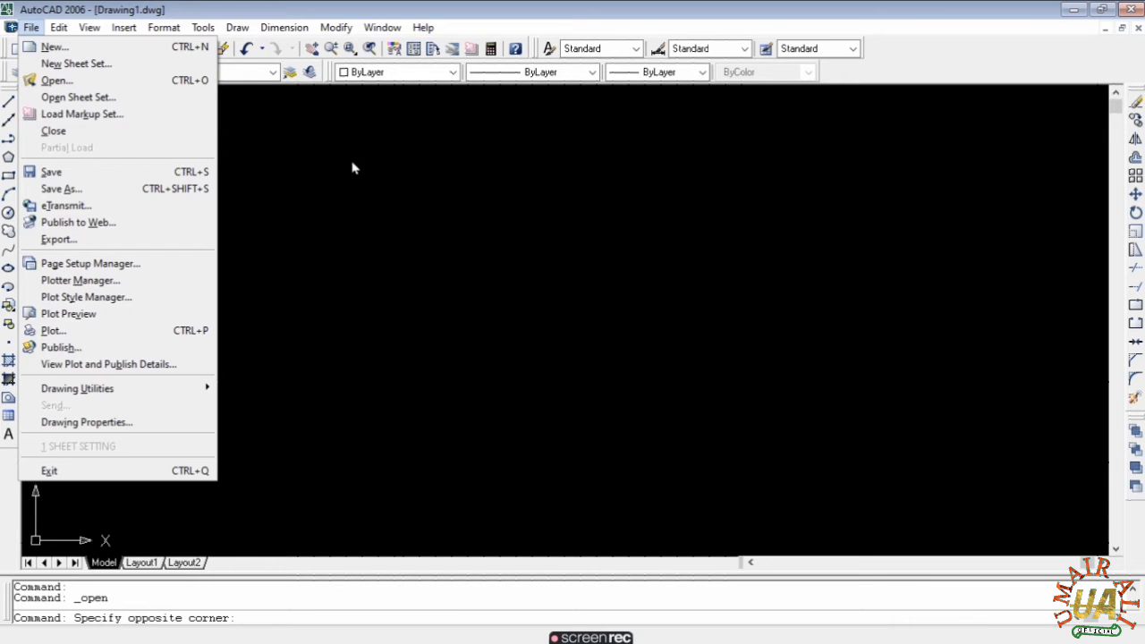
- Open the SHEET SETTING.dwg drawing
{"action": "left_click", "coordinate": [109, 83]}
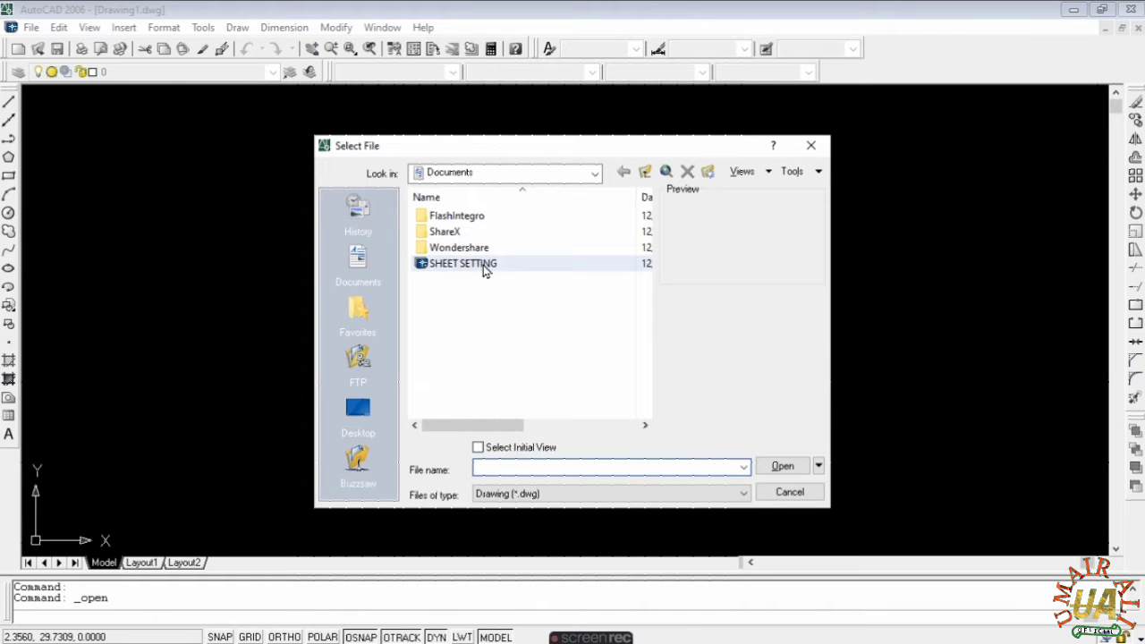
{"action": "left_click", "coordinate": [465, 264]}
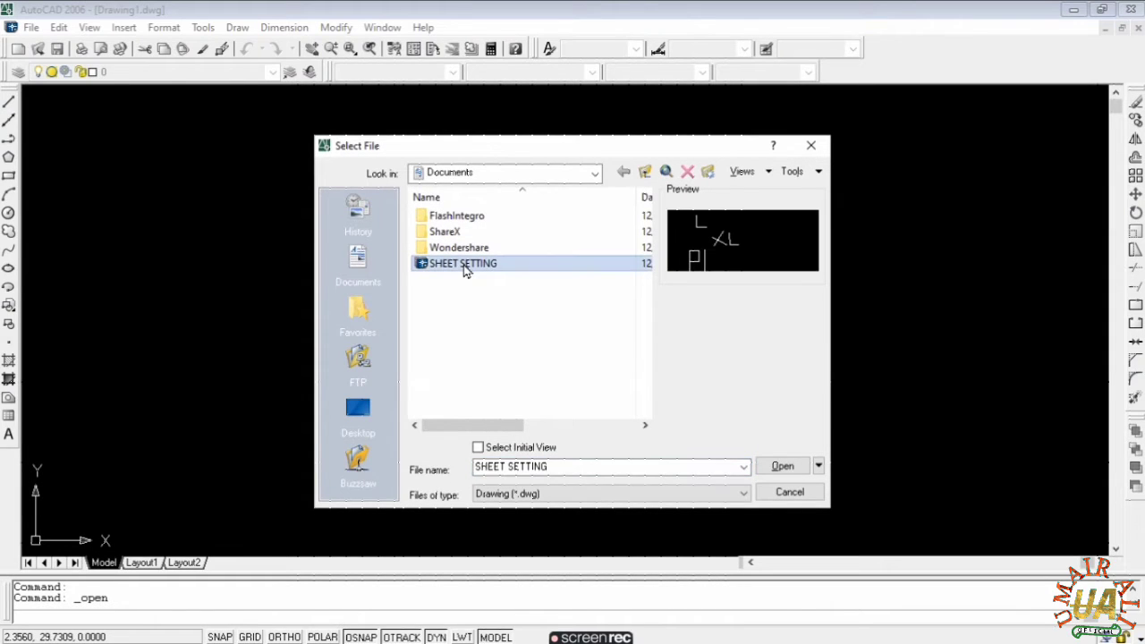
{"action": "left_click", "coordinate": [461, 264]}
{"action": "left_click", "coordinate": [424, 270]}
{"action": "double_click", "coordinate": [423, 268]}
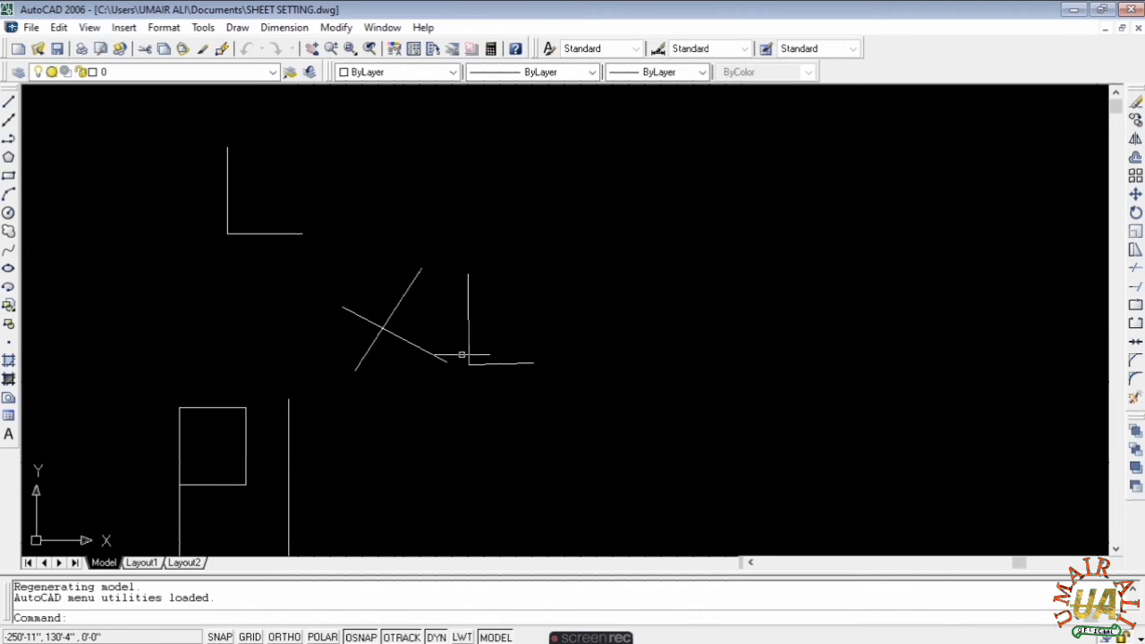
- Erase all existing lines, including the leftover L-shaped line
{"action": "scroll", "coordinate": [318, 409], "scroll_direction": "down", "scroll_amount": 2}
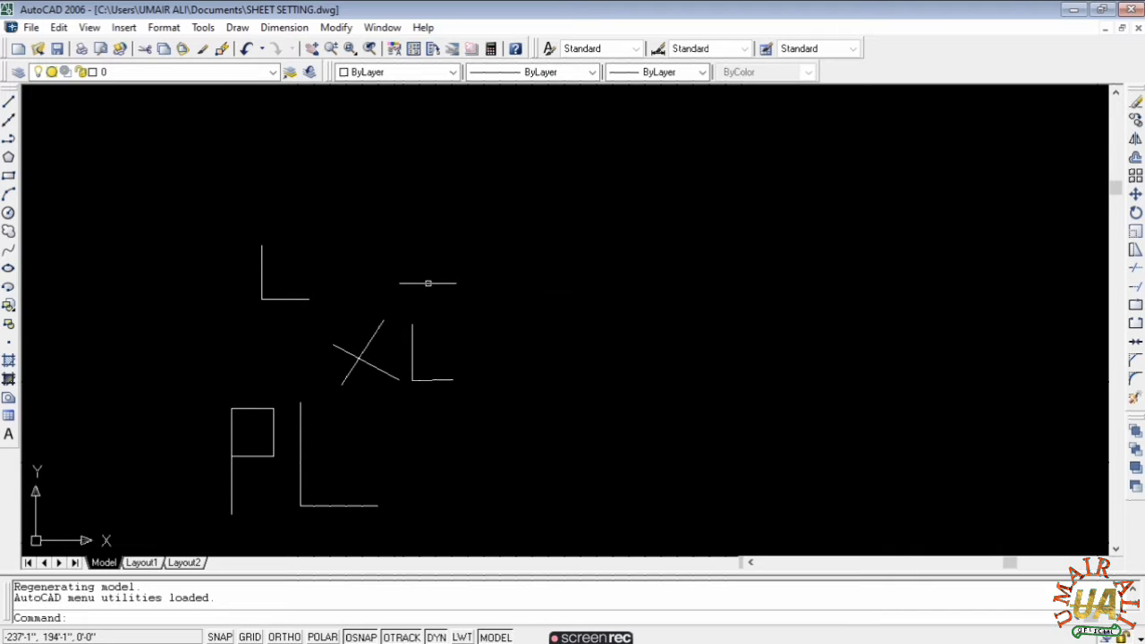
{"action": "left_click", "coordinate": [439, 205]}
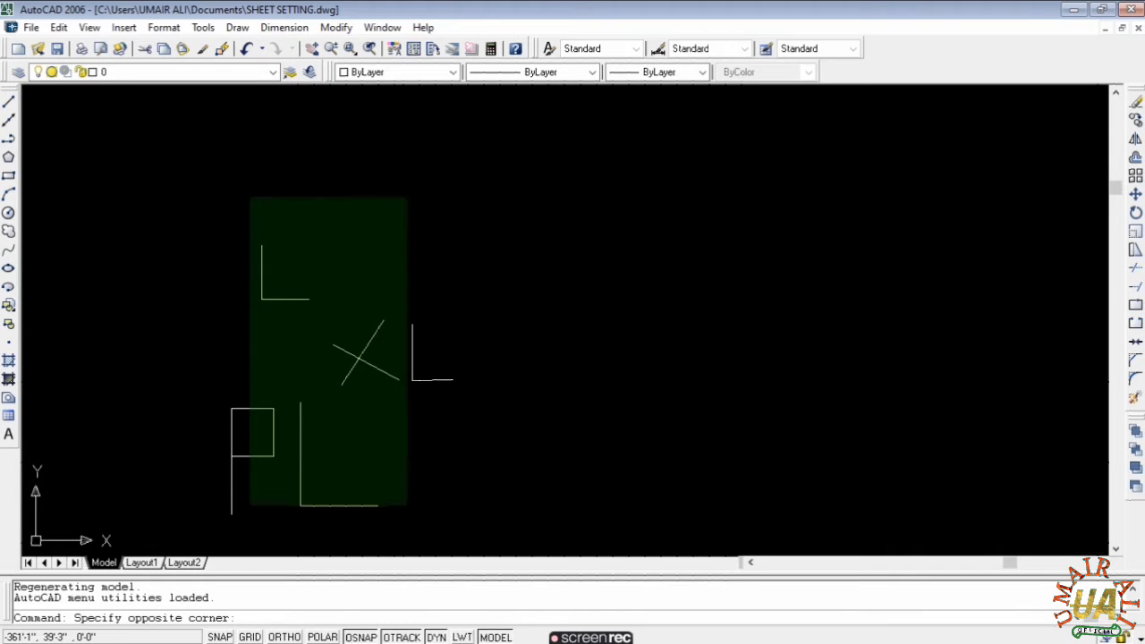
{"action": "left_click", "coordinate": [196, 517]}
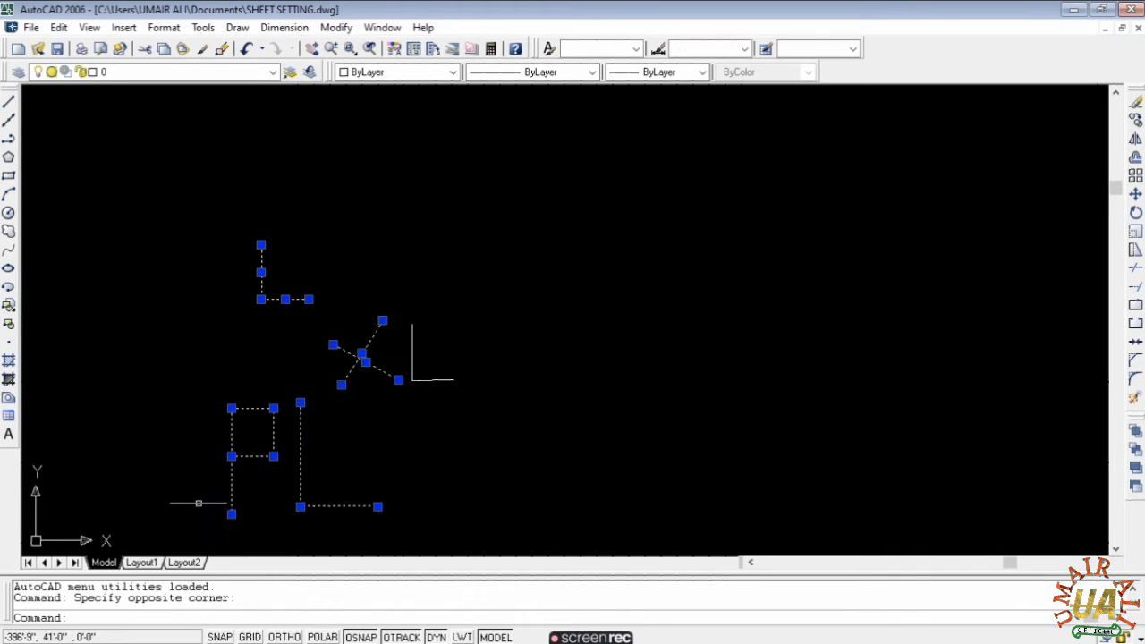
{"action": "type", "text": "e"}
{"action": "key", "text": "Return"}
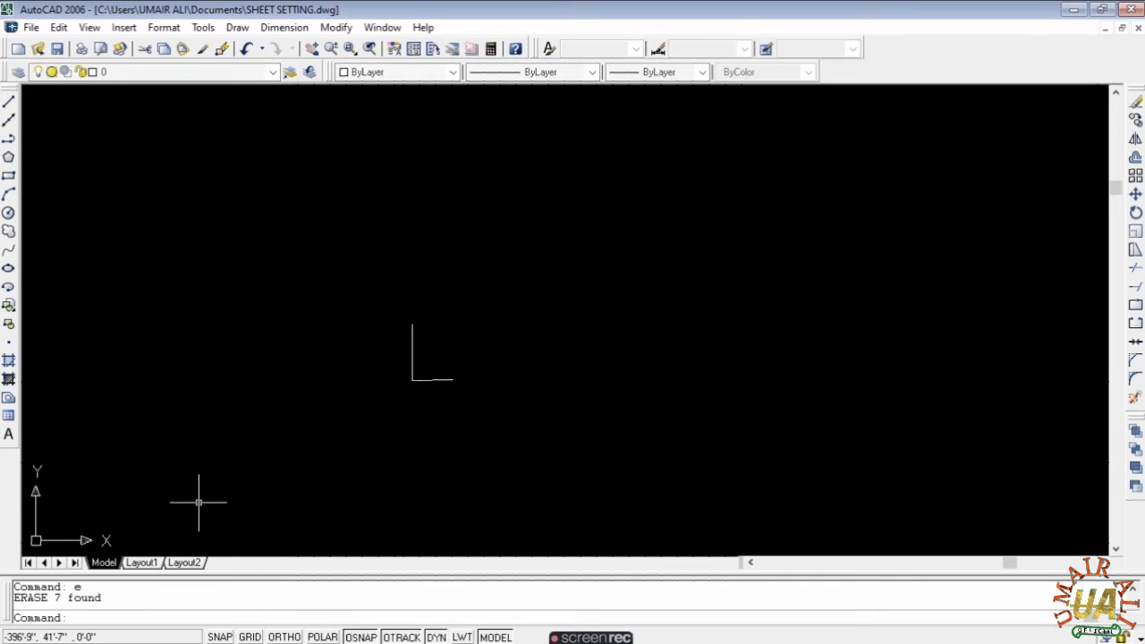
{"action": "left_click", "coordinate": [468, 267]}
{"action": "left_click", "coordinate": [311, 429]}
{"action": "key", "text": "Delete"}
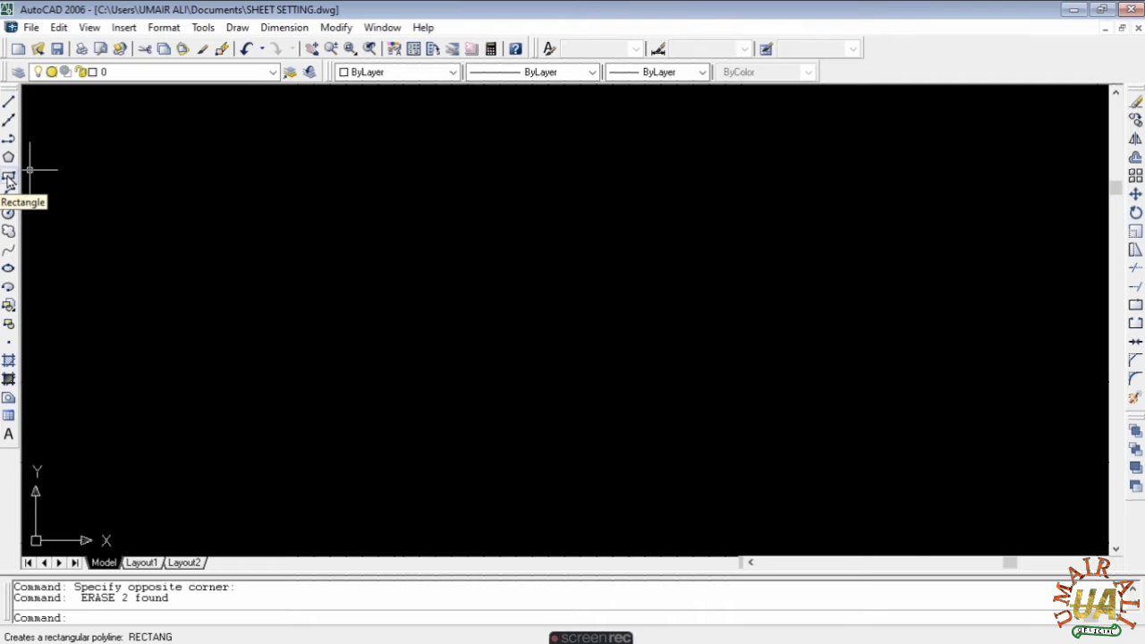
- Cancel leftover commands and stray selection windows on the empty canvas
{"action": "key", "text": "Escape"}
{"action": "key", "text": "Escape"}
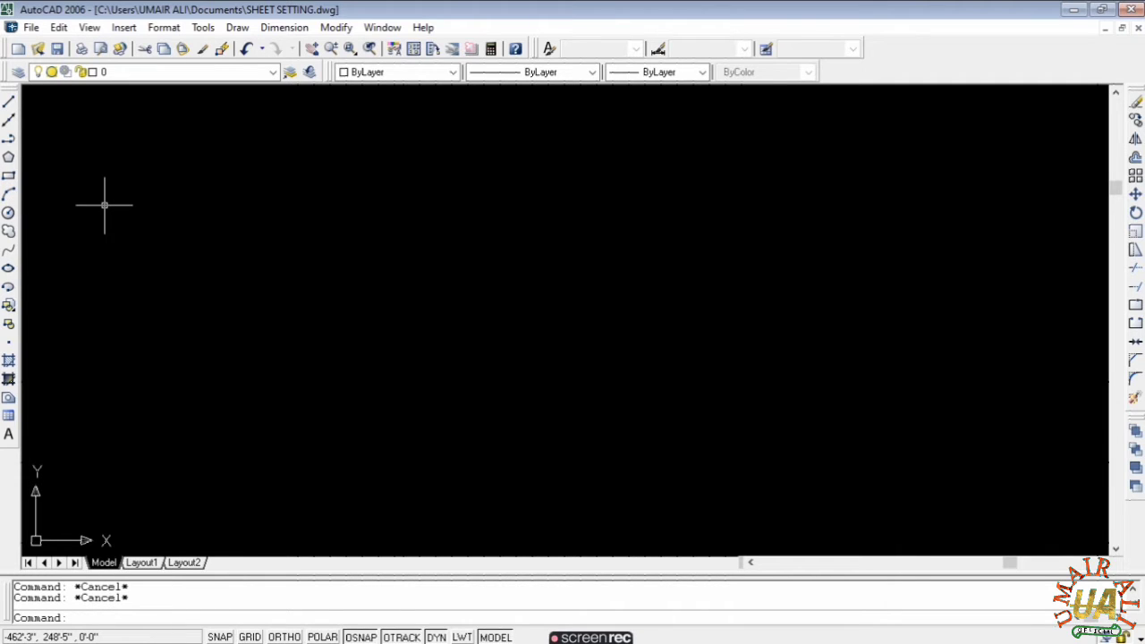
{"action": "type", "text": "rec"}
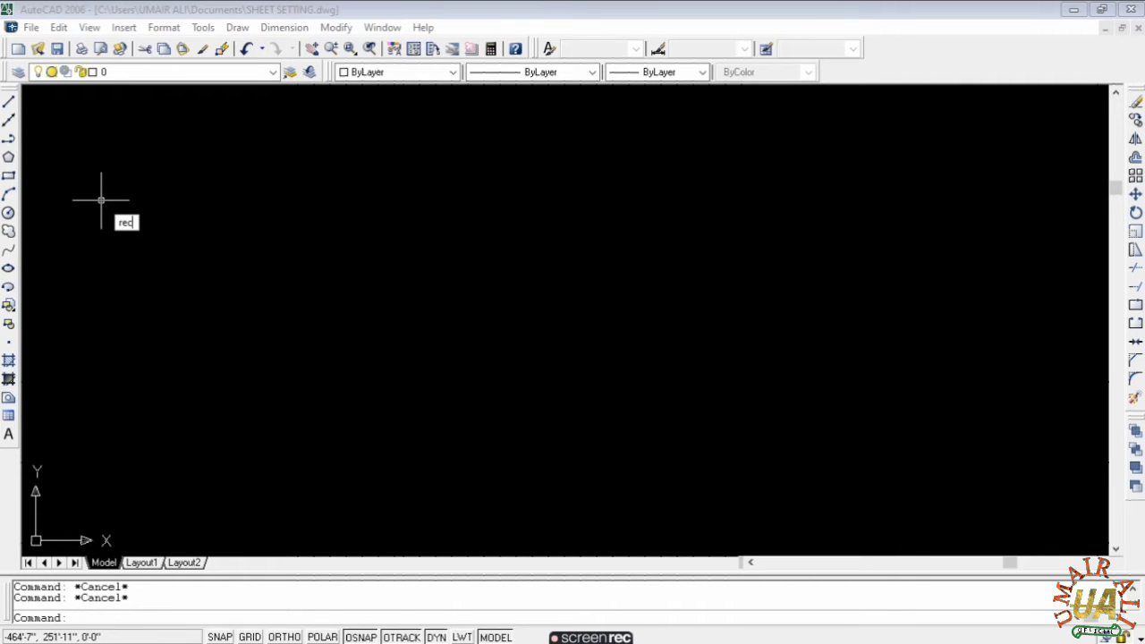
{"action": "key", "text": "Return"}
{"action": "left_click", "coordinate": [161, 212]}
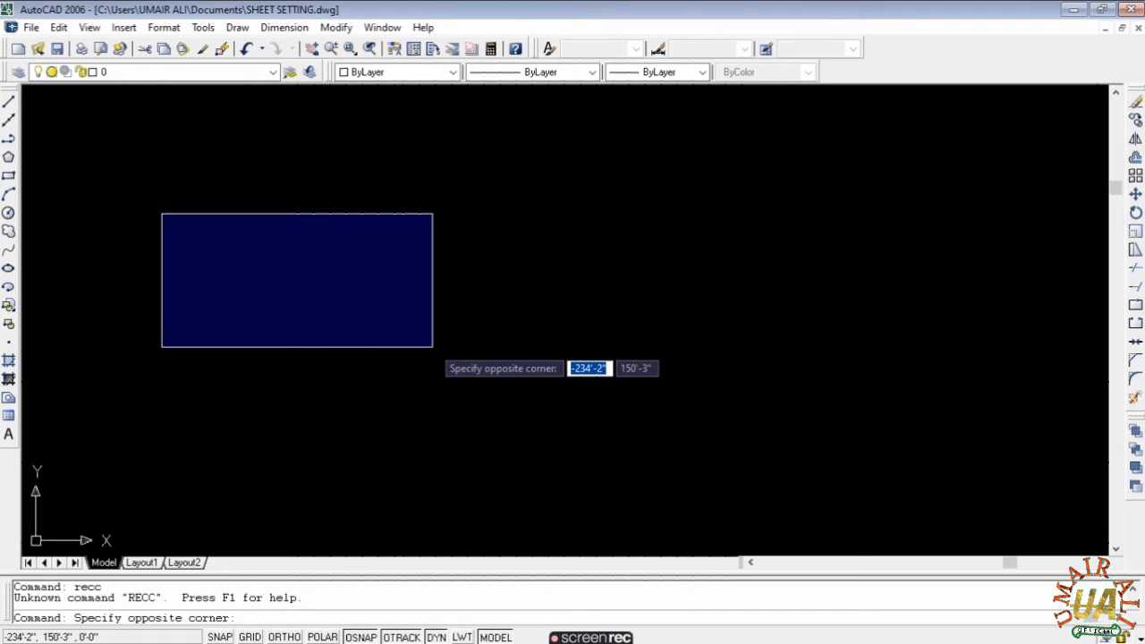
{"action": "left_click", "coordinate": [432, 363]}
{"action": "key", "text": "Escape"}
{"action": "type", "text": "e"}
{"action": "key", "text": "Return"}
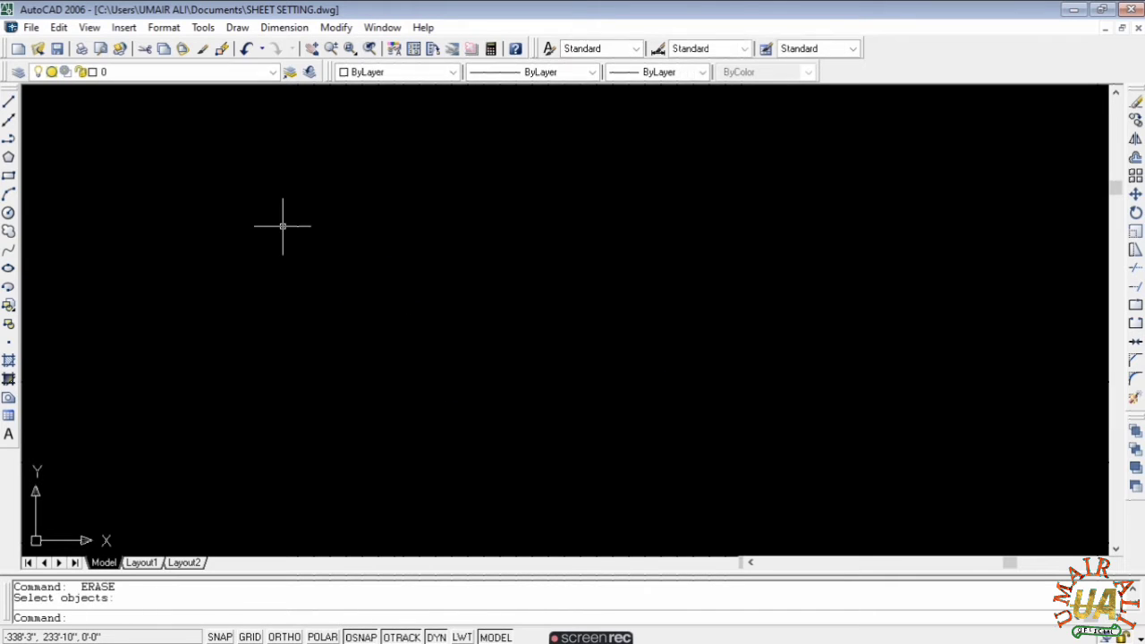
{"action": "left_click", "coordinate": [259, 212]}
{"action": "key", "text": "Escape"}
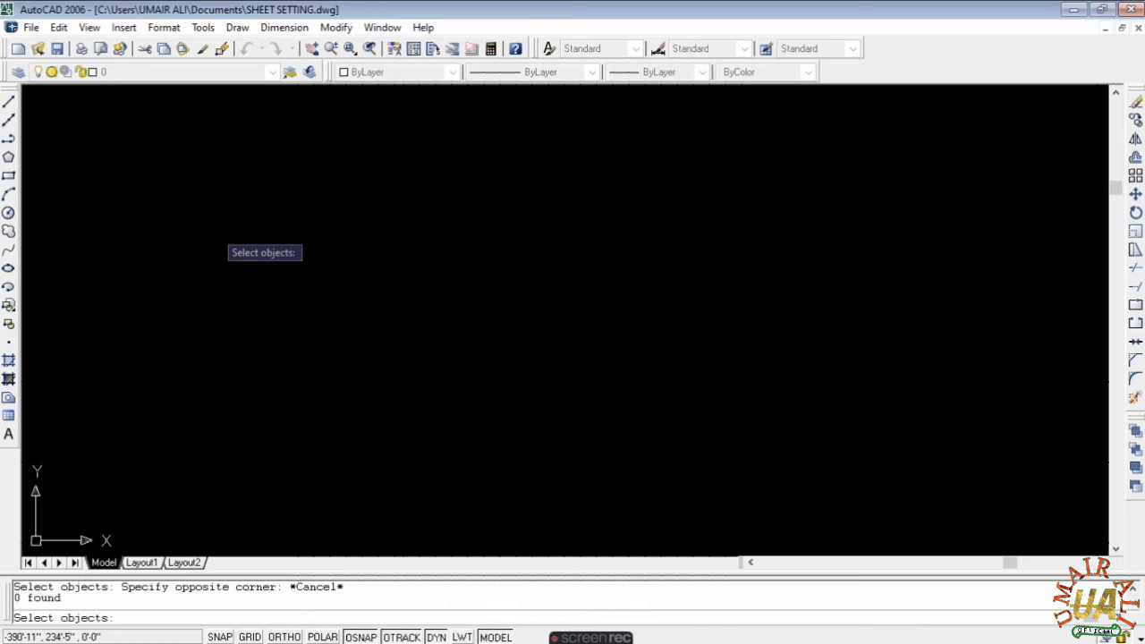
- Draw a trial rectangle and zoom in on it
{"action": "left_click", "coordinate": [8, 176]}
{"action": "left_click", "coordinate": [319, 209]}
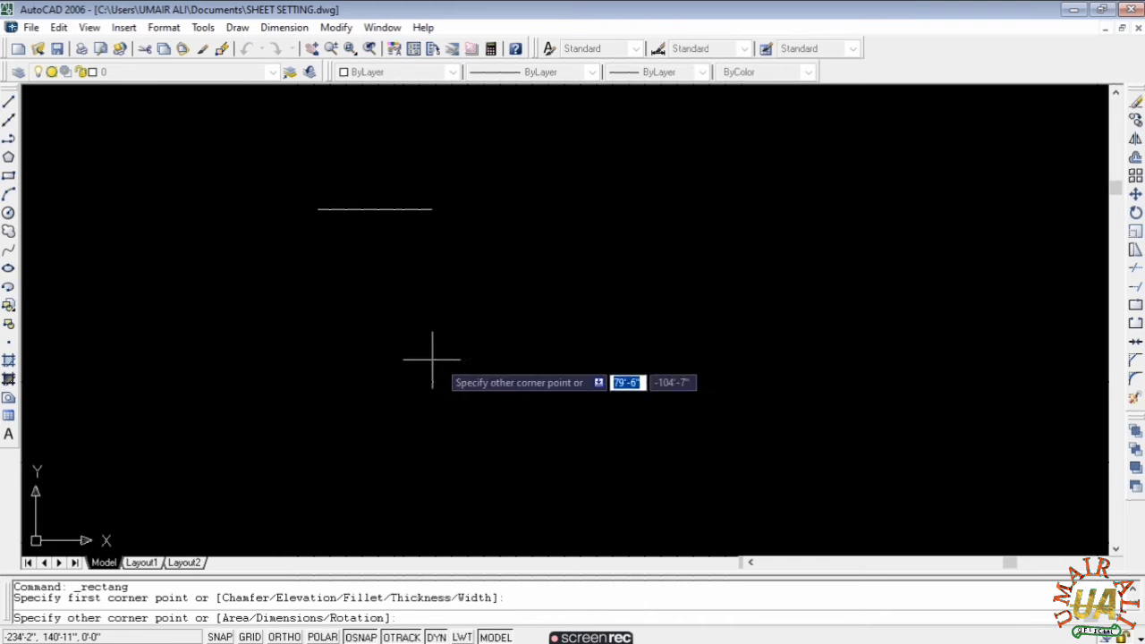
{"action": "left_click", "coordinate": [566, 352]}
{"action": "key", "text": "Escape"}
{"action": "key", "text": "Escape"}
{"action": "scroll", "coordinate": [388, 263], "scroll_direction": "up", "scroll_amount": 2}
{"action": "middle_click_drag", "start_coordinate": [389, 263], "coordinate": [268, 236]}
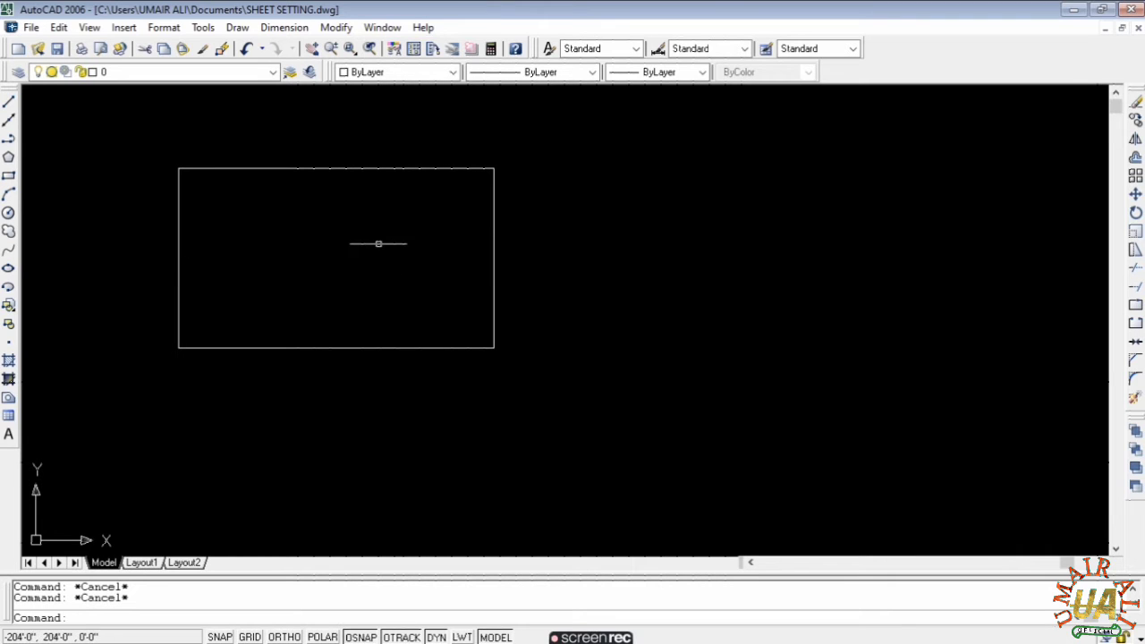
- Erase the trial rectangle, zoom to extents, and start a new rectangle
{"action": "left_click", "coordinate": [508, 149]}
{"action": "left_click", "coordinate": [91, 406]}
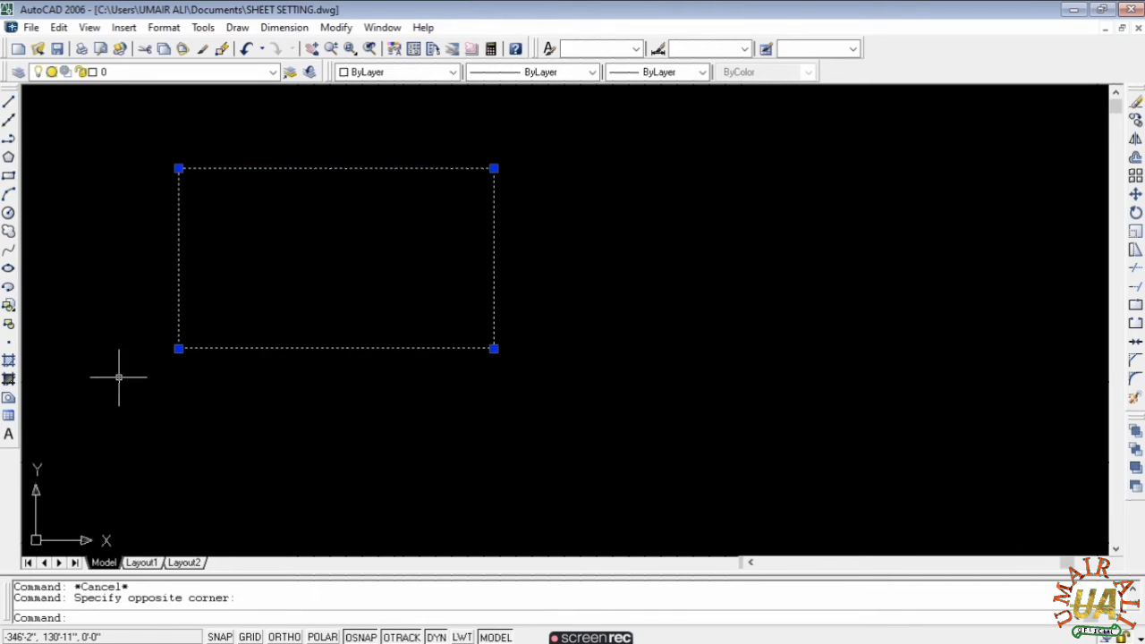
{"action": "key", "text": "Escape"}
{"action": "left_click", "coordinate": [551, 132]}
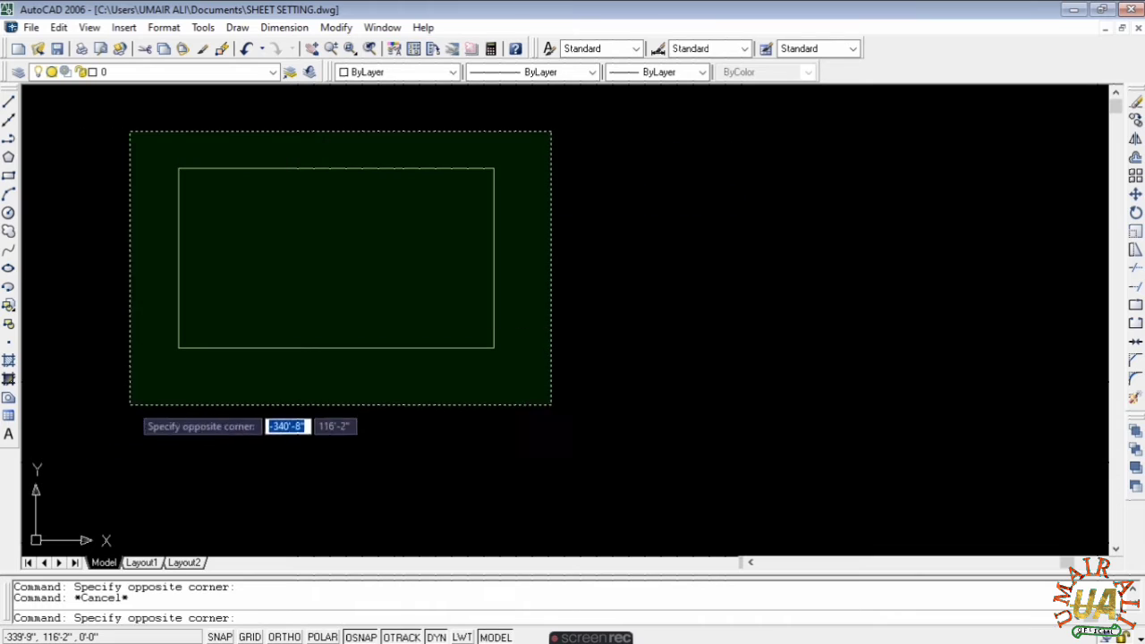
{"action": "left_click", "coordinate": [132, 403]}
{"action": "type", "text": "e"}
{"action": "key", "text": "Return"}
{"action": "type", "text": "z"}
{"action": "key", "text": "Return"}
{"action": "type", "text": "e"}
{"action": "key", "text": "Return"}
{"action": "key", "text": "Escape"}
{"action": "key", "text": "Escape"}
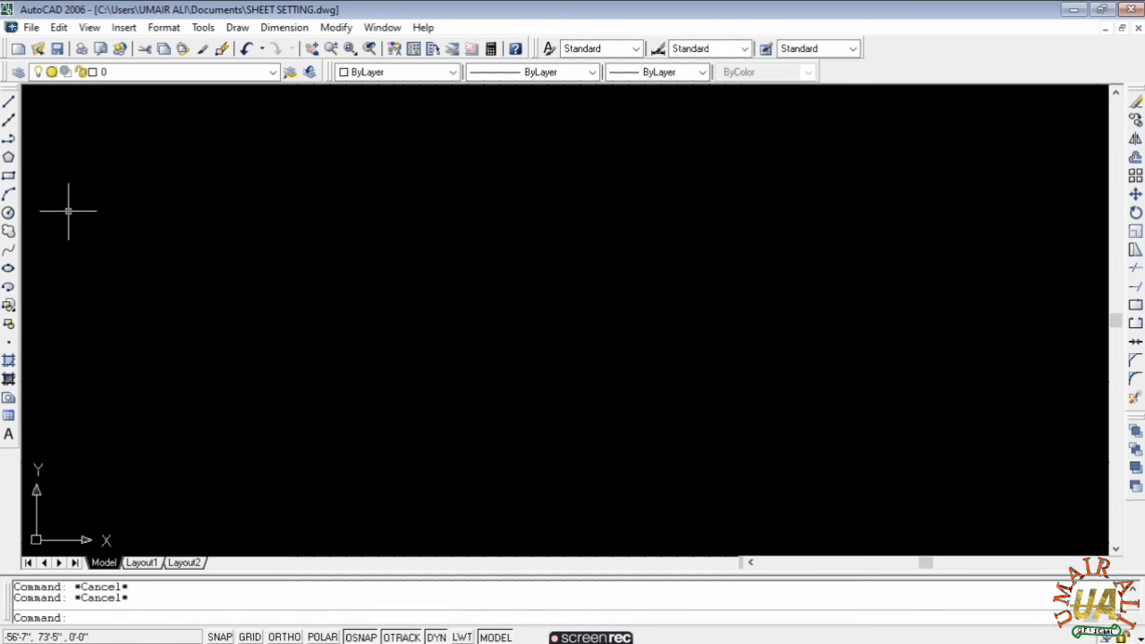
{"action": "left_click", "coordinate": [9, 177]}
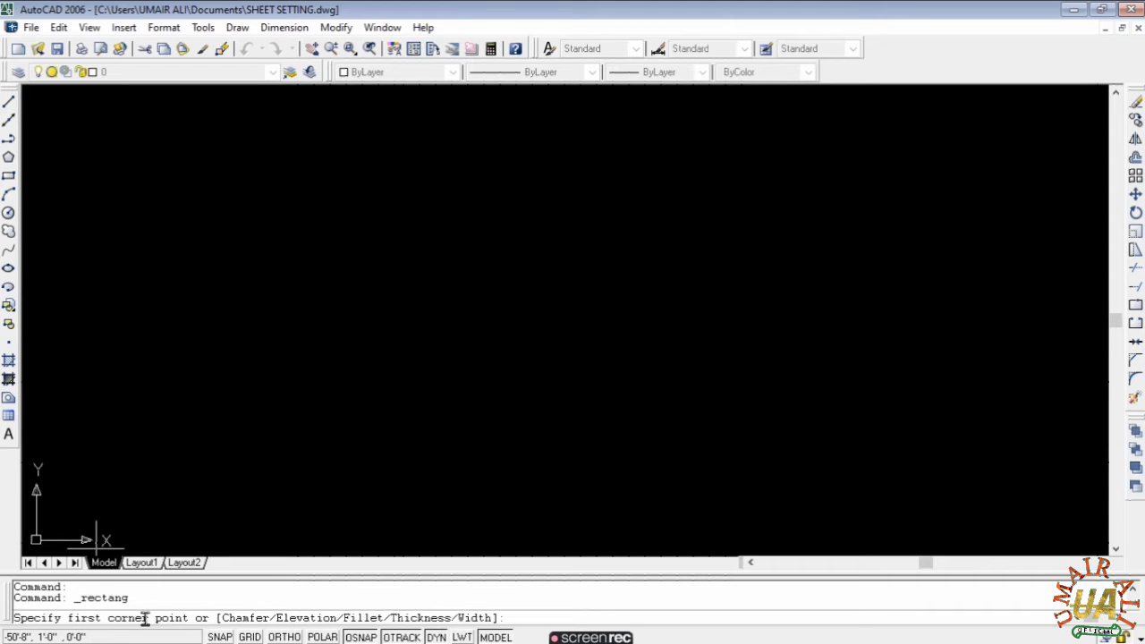
- Draw a rectangle using Dimensions with length 10' and width 5' near the canvas middle
{"action": "left_click", "coordinate": [207, 215]}
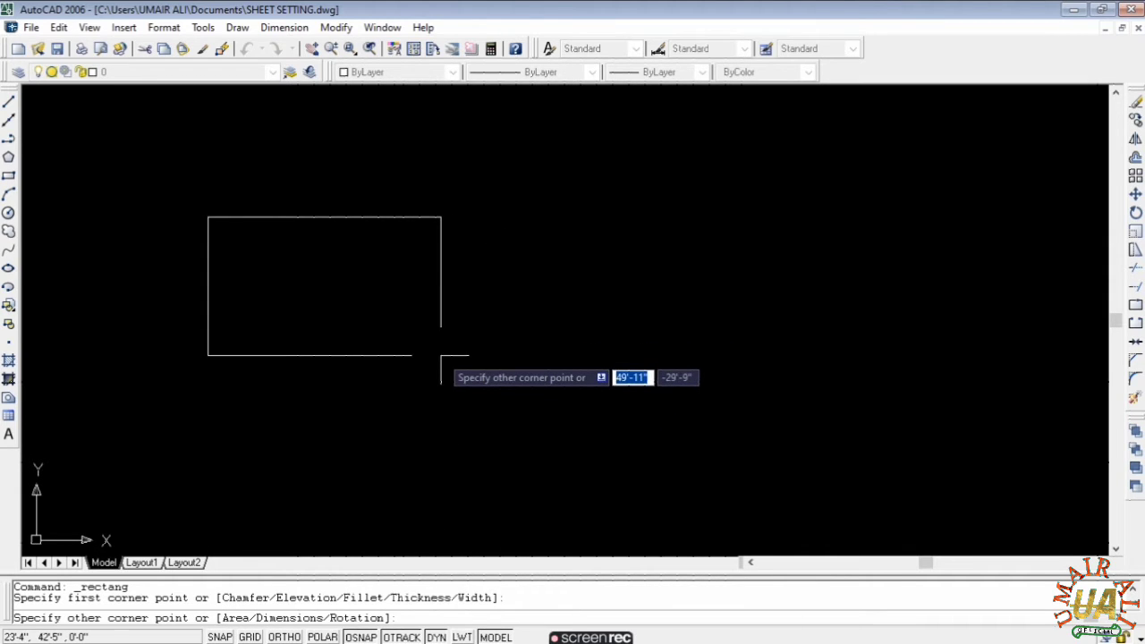
{"action": "key", "text": "F8"}
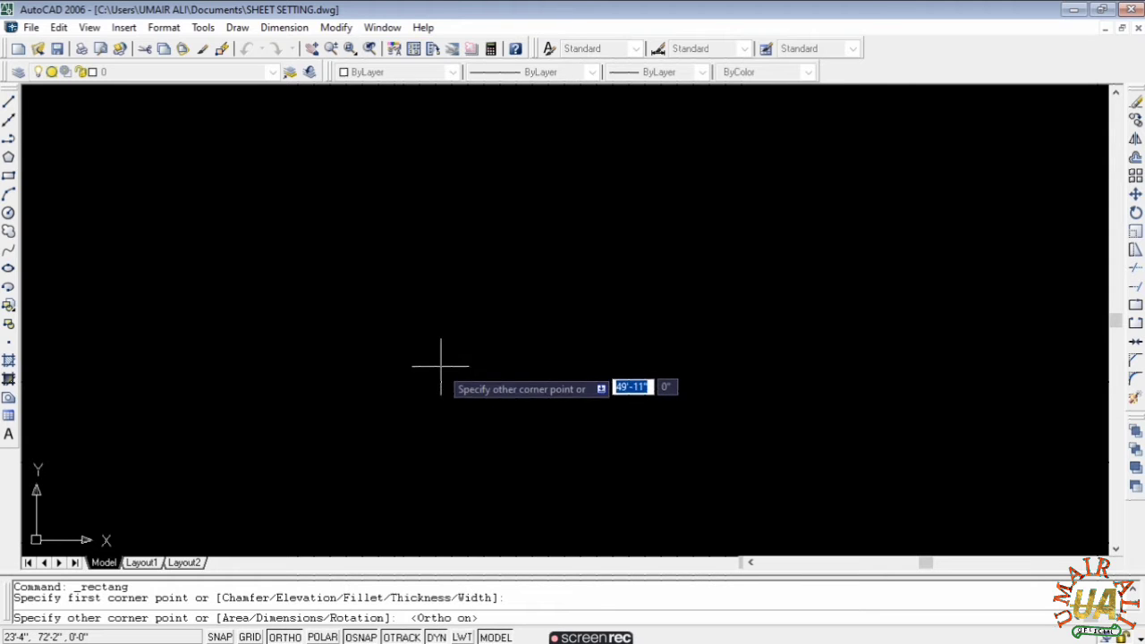
{"action": "key", "text": "F8"}
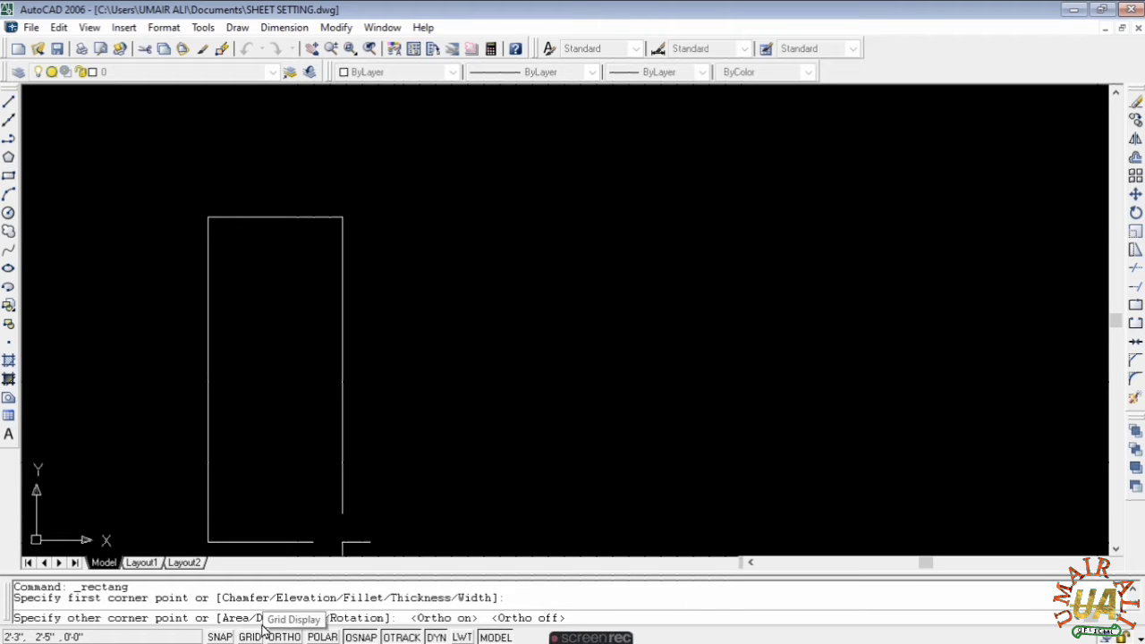
{"action": "key", "text": "Return"}
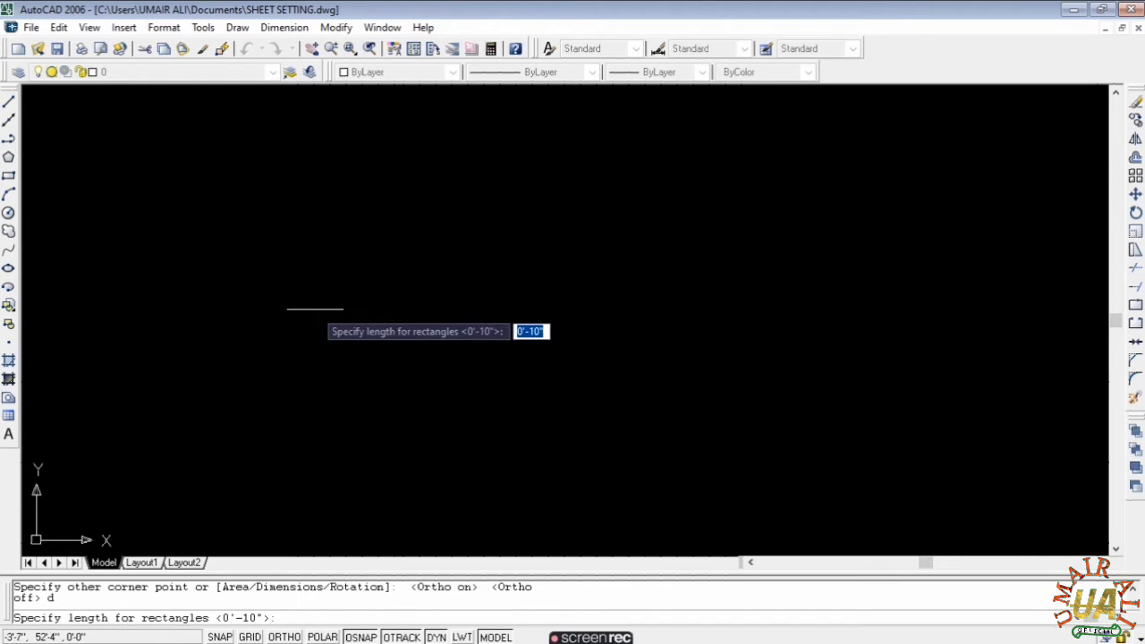
{"action": "type", "text": "10"}
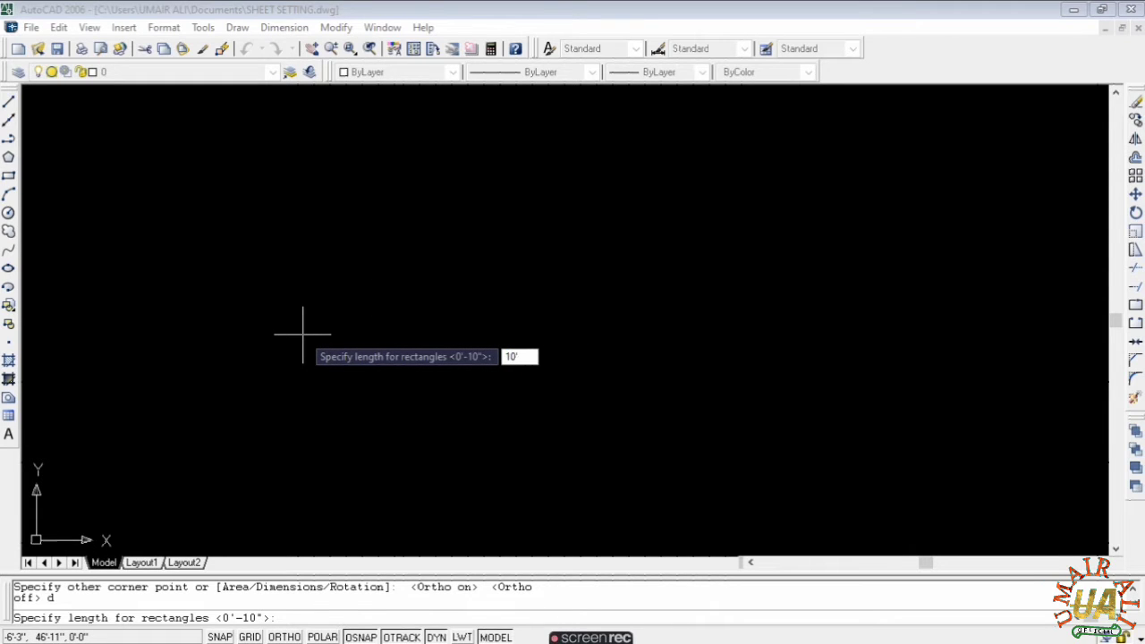
{"action": "type", "text": "'"}
{"action": "key", "text": "Return"}
{"action": "left_click", "coordinate": [299, 335]}
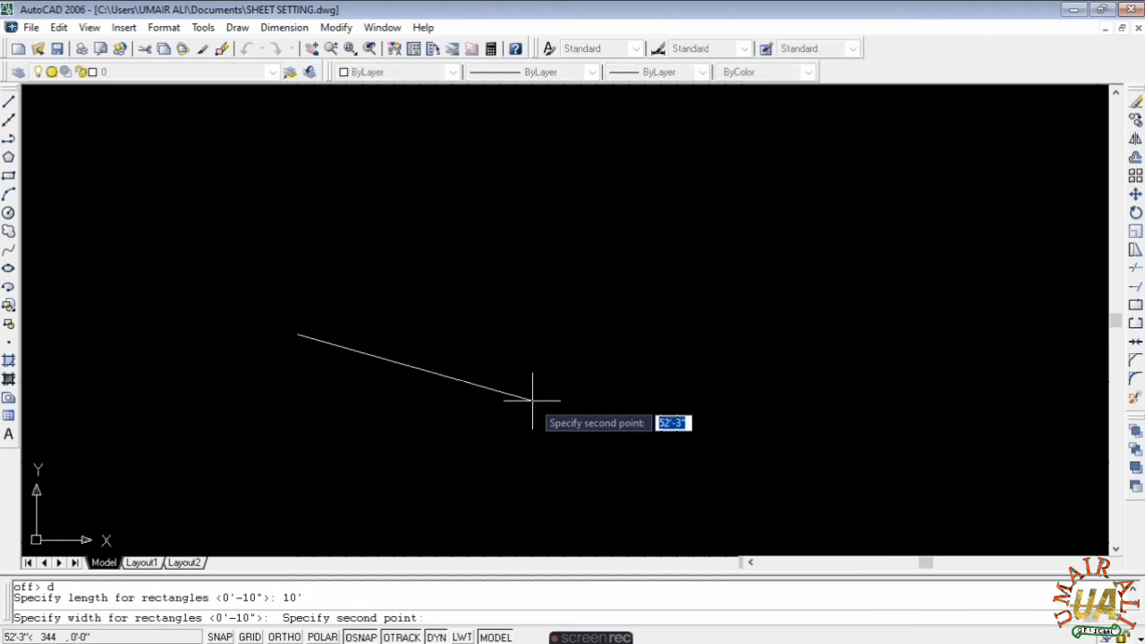
{"action": "key", "text": "F8"}
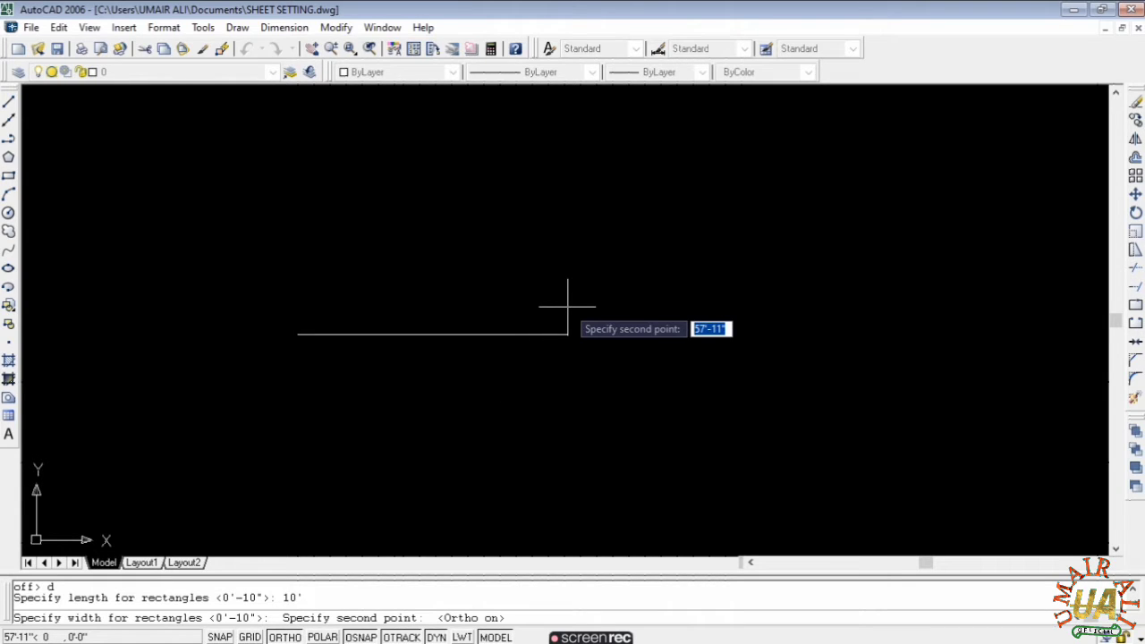
{"action": "type", "text": "5"}
{"action": "key", "text": "Return"}
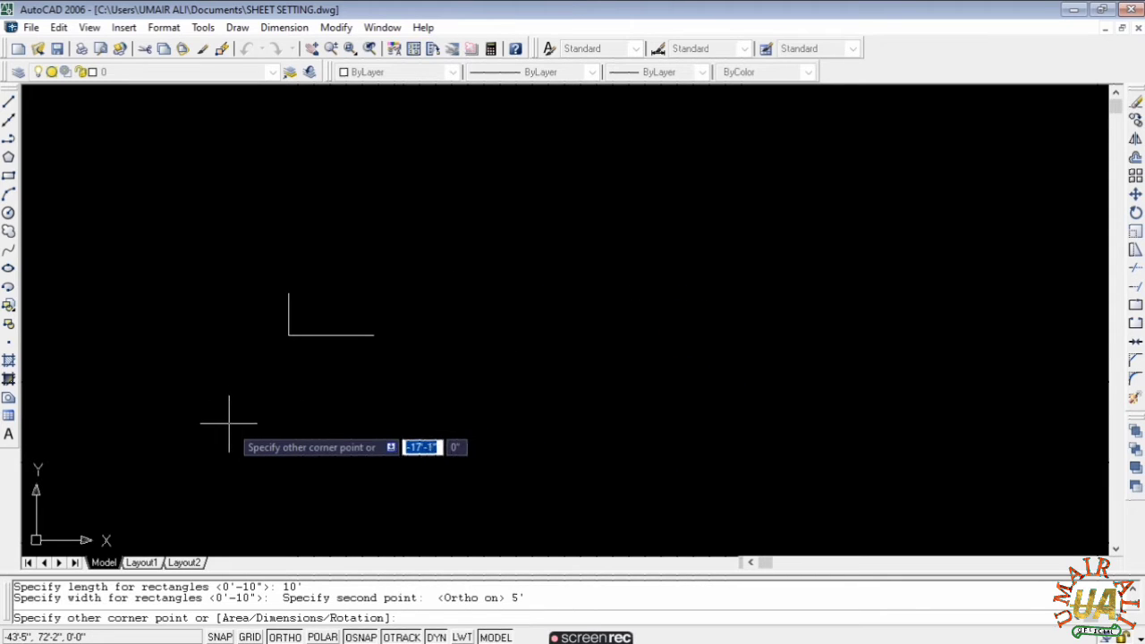
{"action": "left_click", "coordinate": [529, 227]}
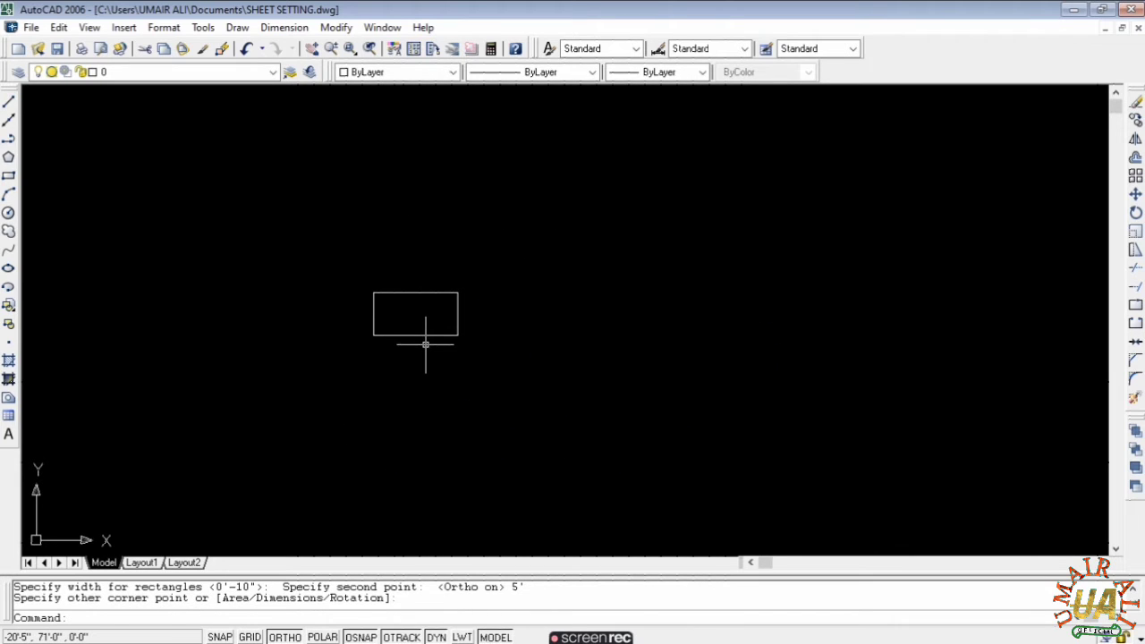
{"action": "key", "text": "Escape"}
{"action": "key", "text": "Escape"}
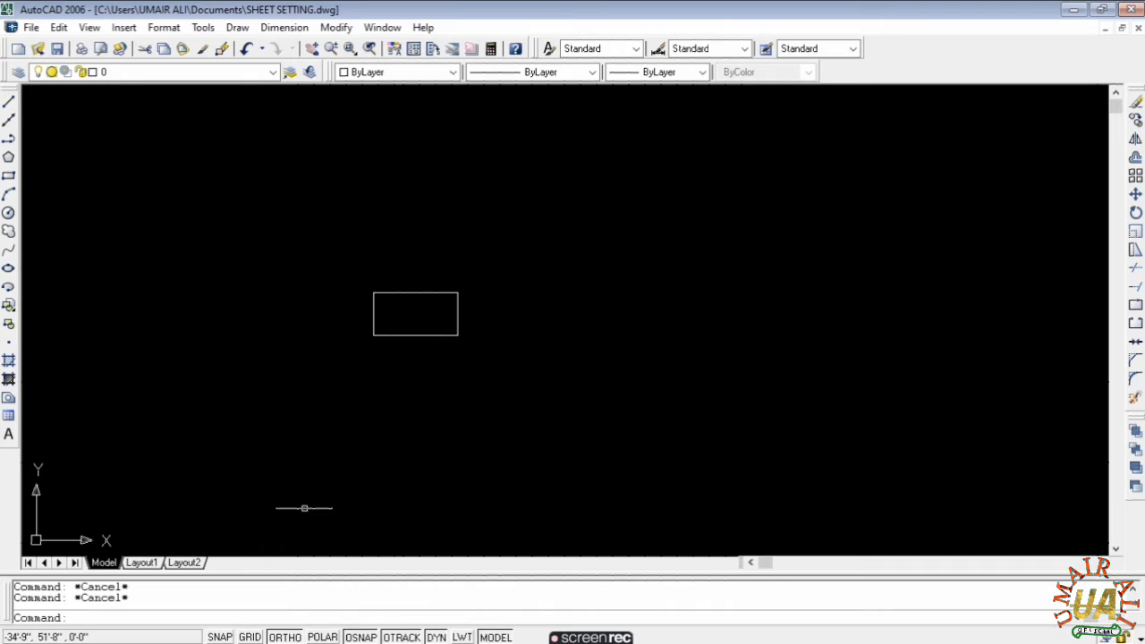
{"action": "type", "text": "z"}
{"action": "key", "text": "Return"}
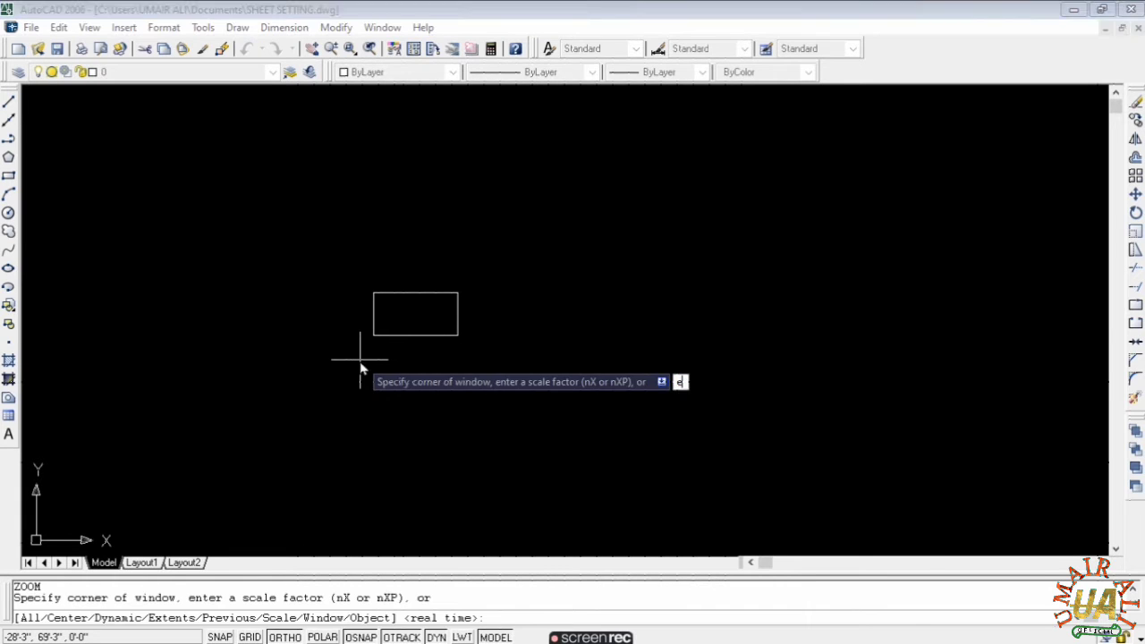
{"action": "type", "text": "e"}
{"action": "key", "text": "Return"}
{"action": "scroll", "coordinate": [457, 299], "scroll_direction": "down", "scroll_amount": 3}
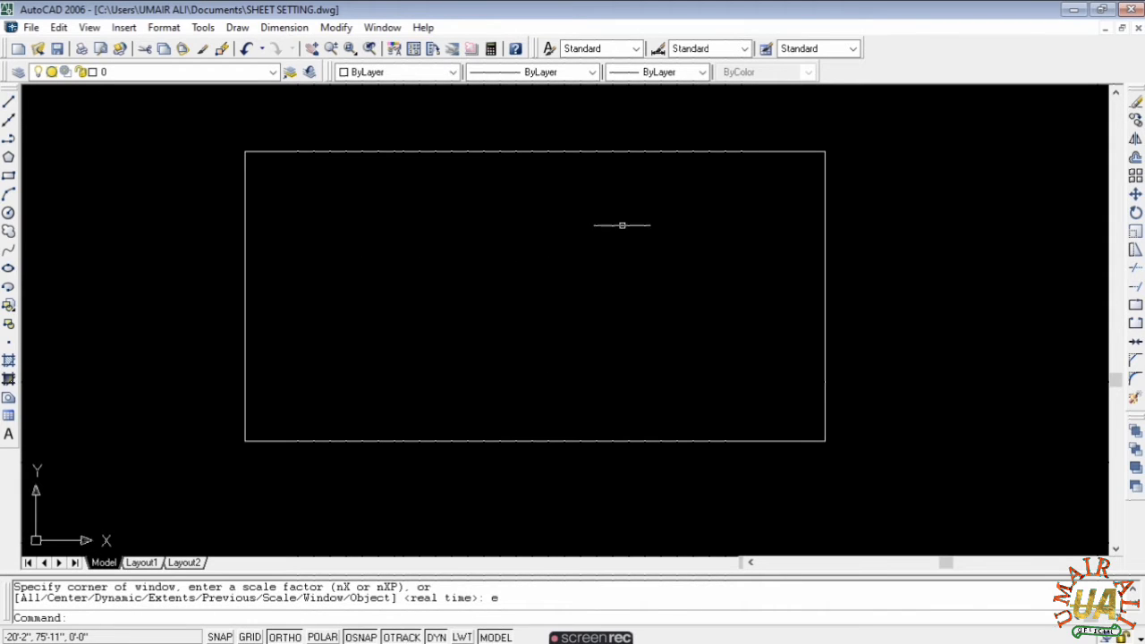
{"action": "middle_click_drag", "start_coordinate": [623, 225], "coordinate": [596, 276]}
{"action": "key", "text": "Escape"}
{"action": "key", "text": "Escape"}
{"action": "left_click", "coordinate": [284, 27]}
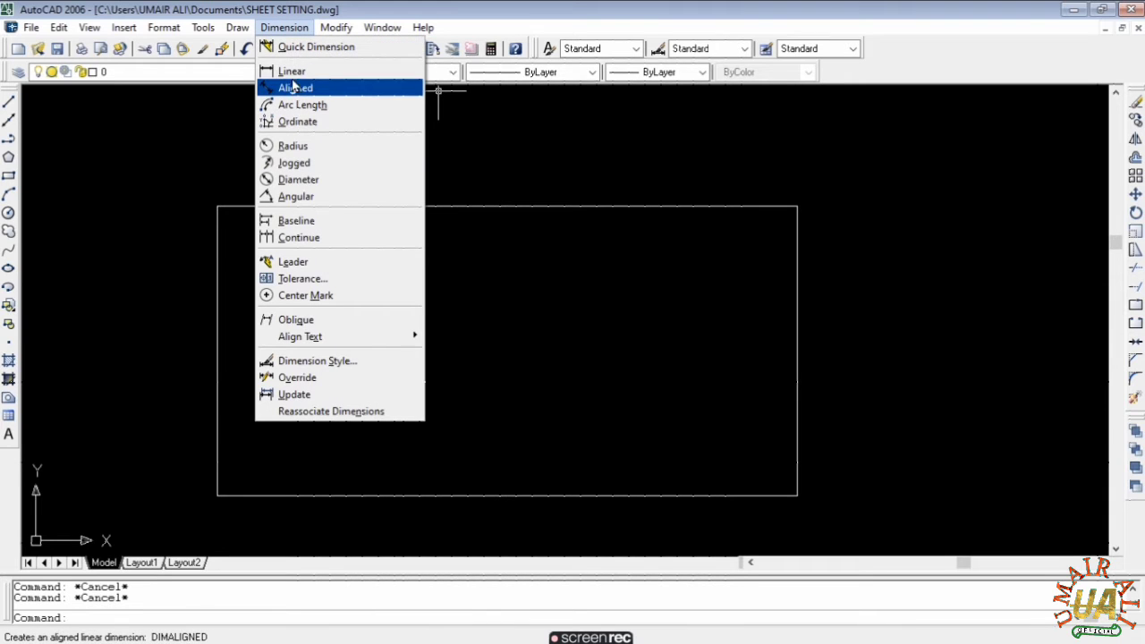
{"action": "left_click", "coordinate": [291, 72]}
{"action": "key", "text": "Return"}
{"action": "left_click", "coordinate": [449, 207]}
{"action": "left_click", "coordinate": [434, 174]}
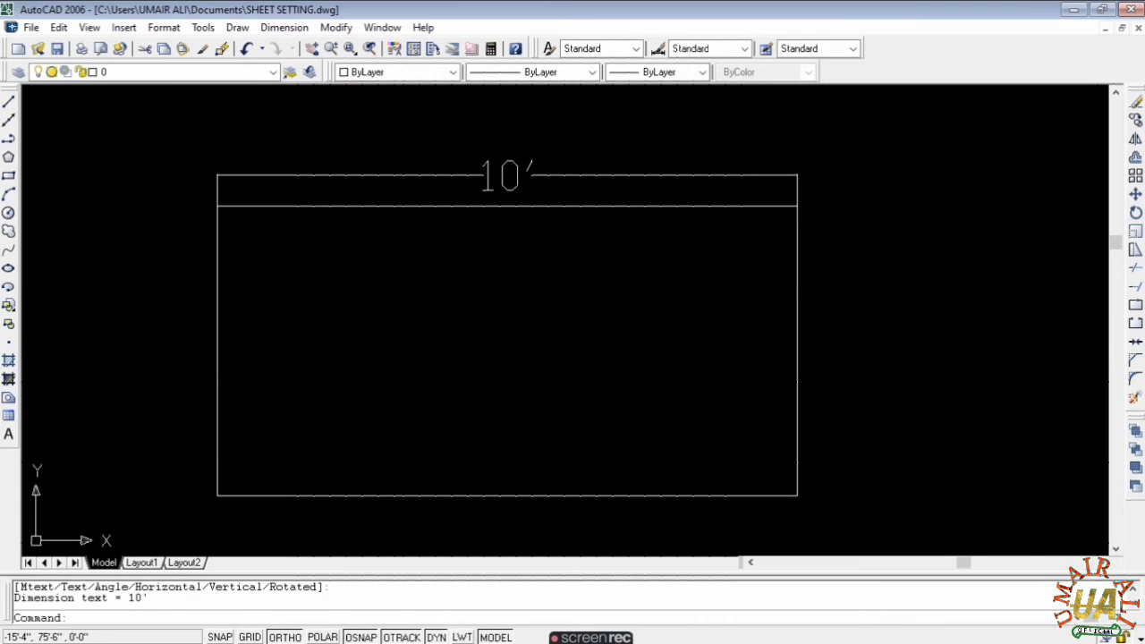
{"action": "key", "text": "Return"}
{"action": "key", "text": "Return"}
{"action": "left_click", "coordinate": [797, 322]}
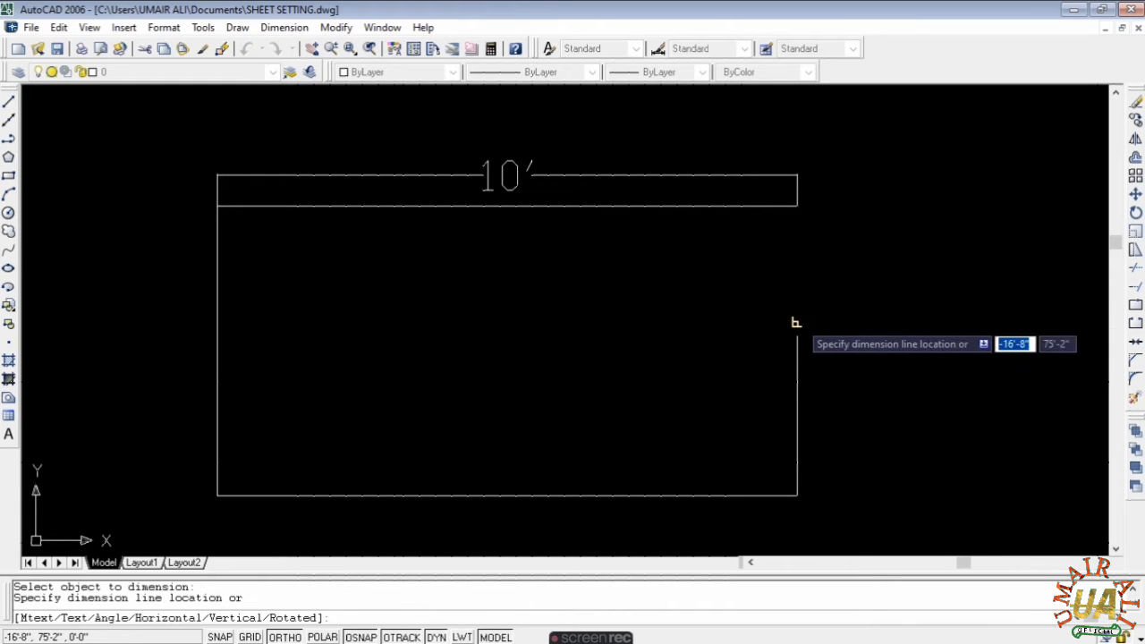
{"action": "left_click", "coordinate": [860, 322]}
{"action": "key", "text": "Escape"}
{"action": "left_click", "coordinate": [713, 154]}
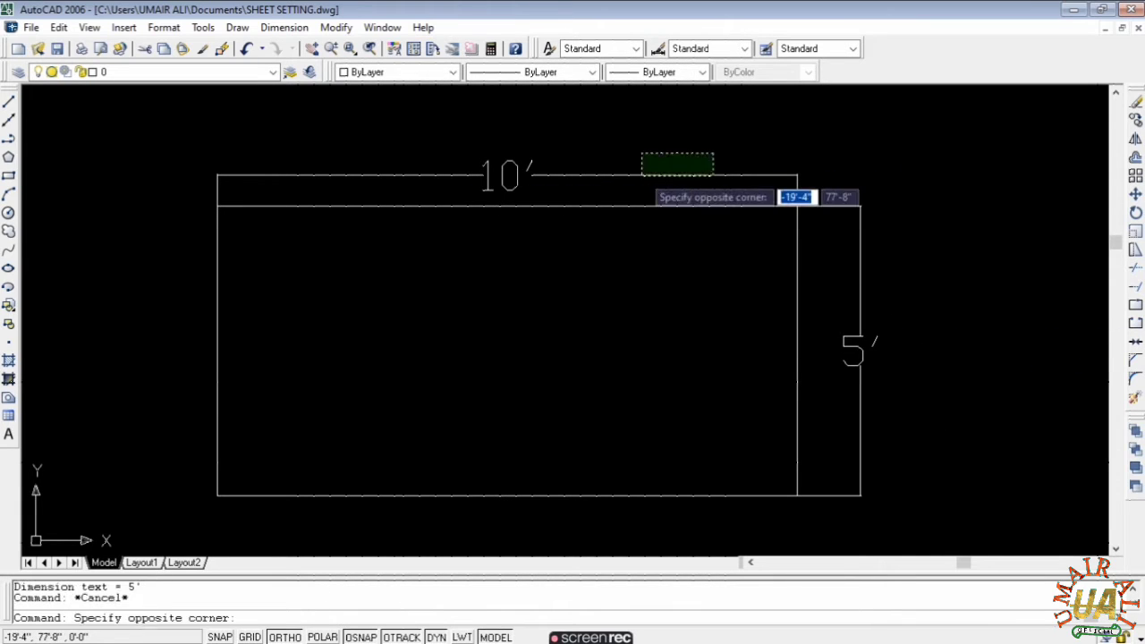
{"action": "left_click", "coordinate": [641, 175]}
{"action": "left_click", "coordinate": [935, 275]}
{"action": "left_click", "coordinate": [844, 343]}
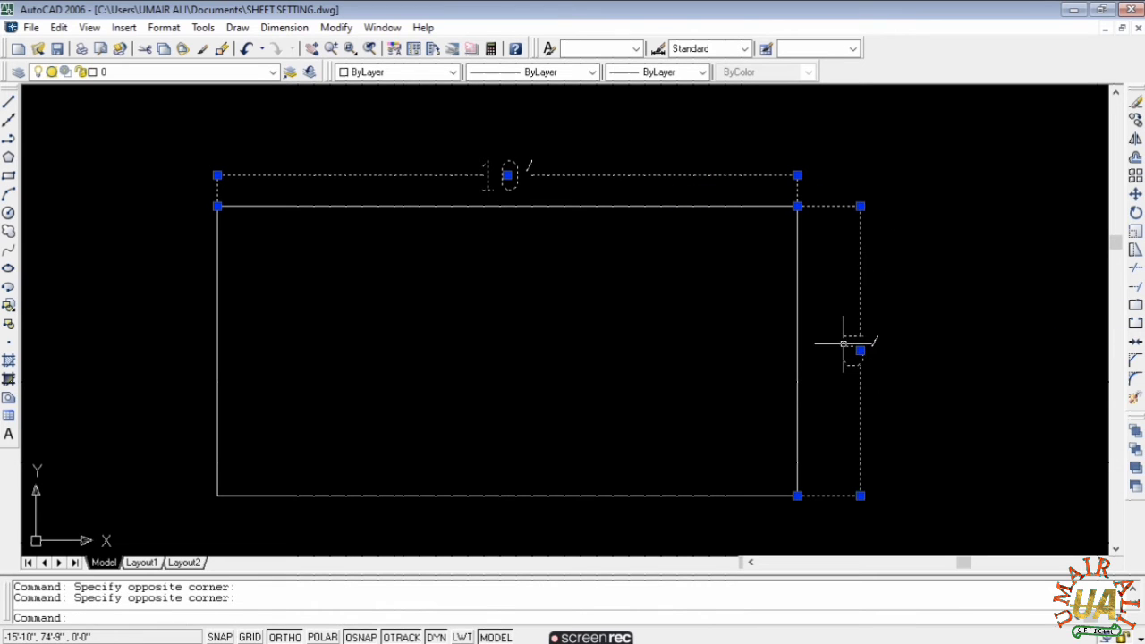
{"action": "type", "text": "e"}
{"action": "key", "text": "Return"}
{"action": "scroll", "coordinate": [844, 340], "scroll_direction": "down", "scroll_amount": 3}
{"action": "scroll", "coordinate": [833, 200], "scroll_direction": "down", "scroll_amount": 3}
{"action": "mouse_move", "coordinate": [833, 200]}
{"action": "middle_mouse_down"}
{"action": "mouse_move", "coordinate": [522, 108]}
{"action": "mouse_move", "coordinate": [501, 199]}
{"action": "mouse_move", "coordinate": [436, 184]}
{"action": "middle_mouse_up"}
{"action": "key", "text": "Escape"}
{"action": "key", "text": "Escape"}
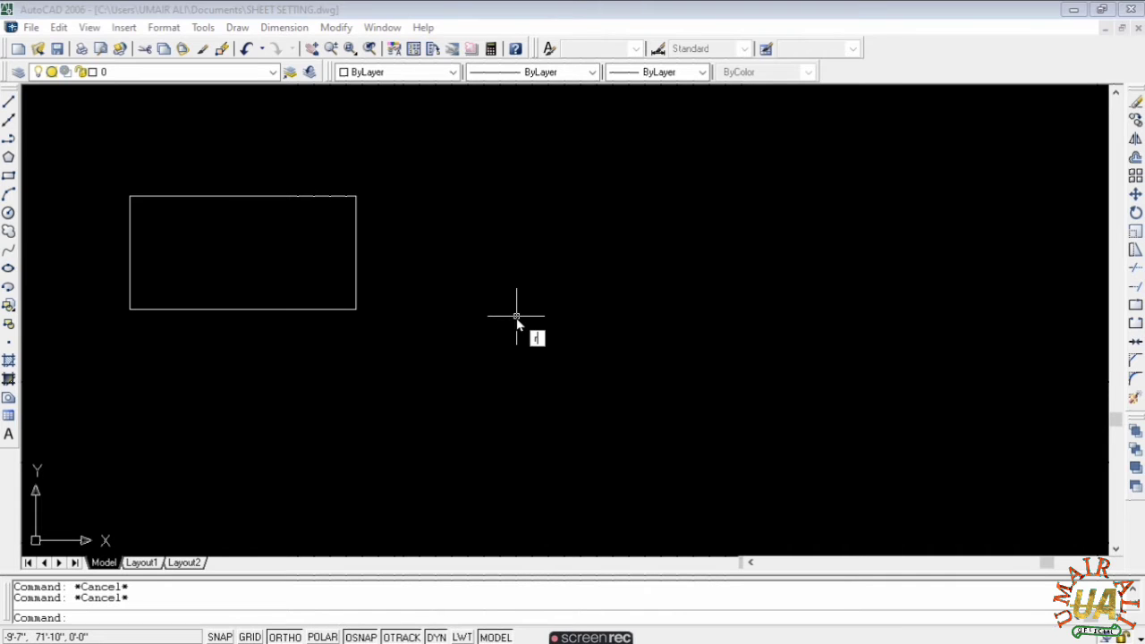
{"action": "type", "text": "rec"}
{"action": "key", "text": "Return"}
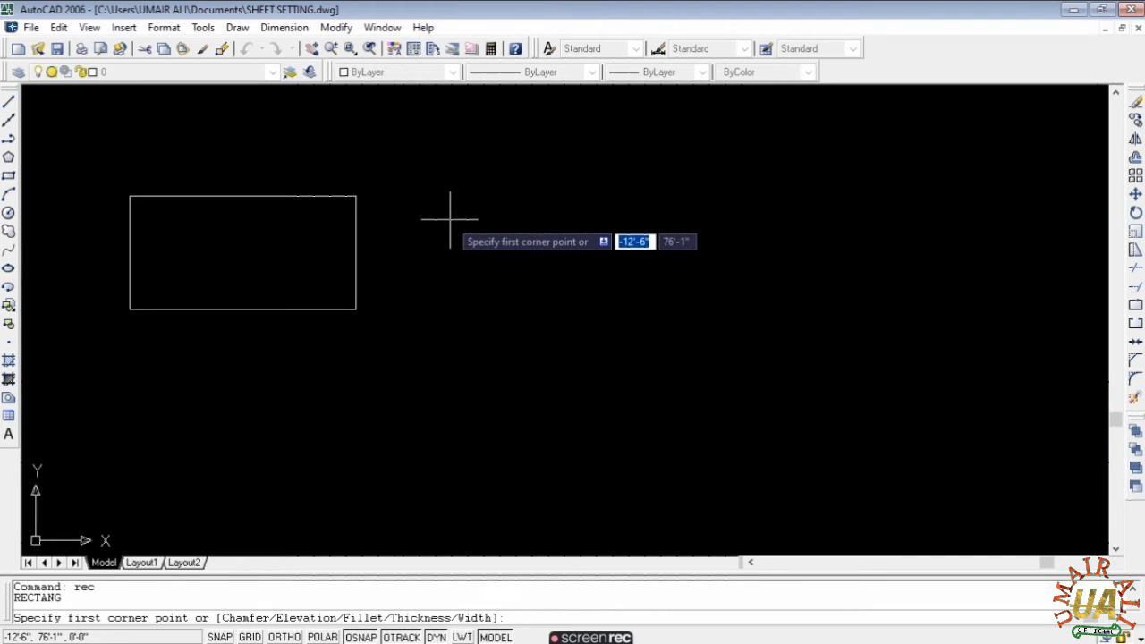
{"action": "key", "text": "Escape"}
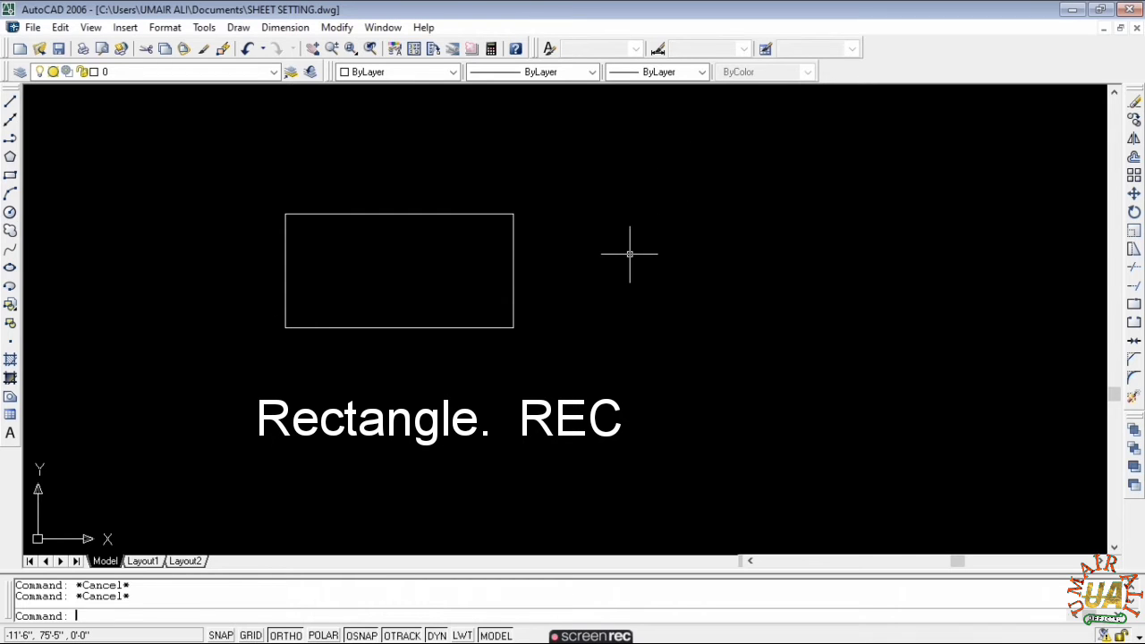
{"action": "type", "text": "re"}
{"action": "key", "text": "Return"}
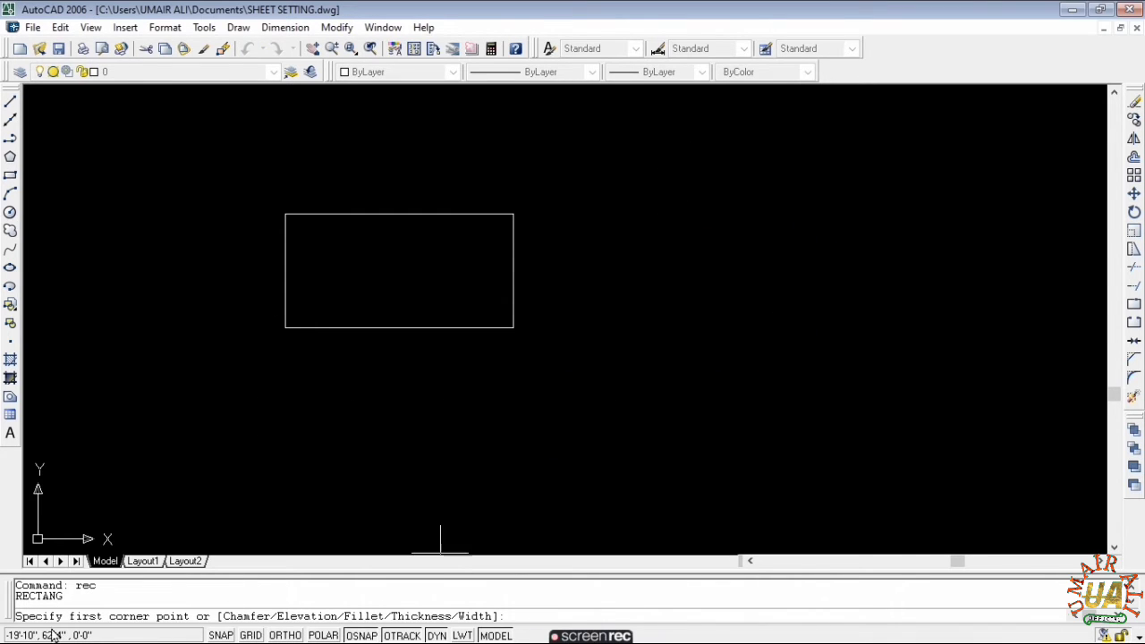
{"action": "left_click", "coordinate": [542, 215]}
{"action": "type", "text": "6"}
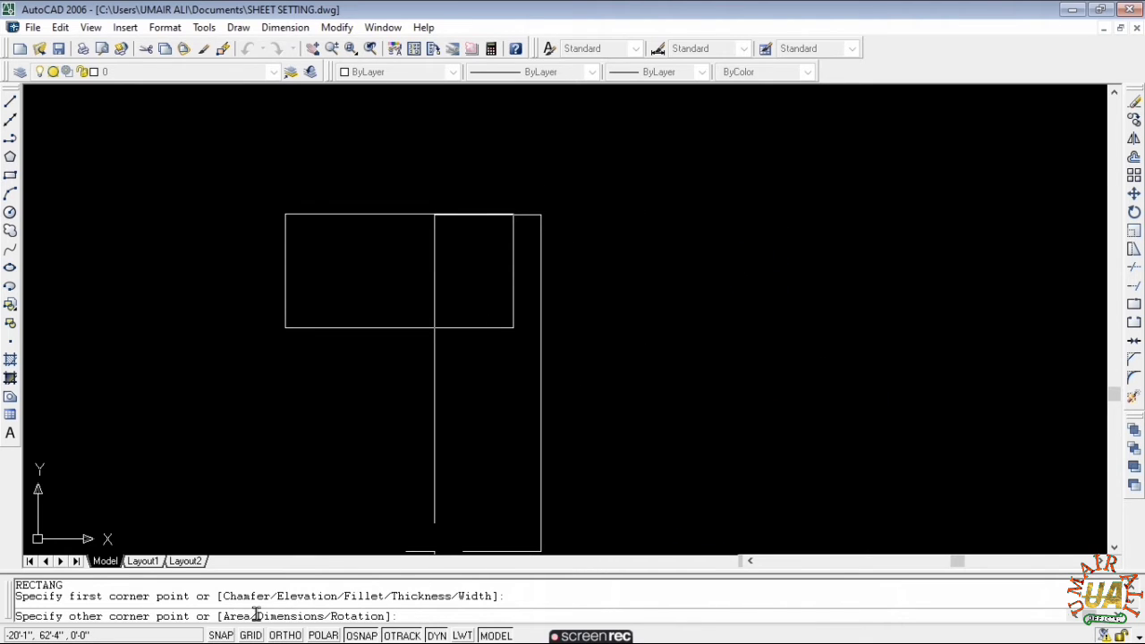
{"action": "key", "text": "Escape"}
{"action": "key", "text": "Escape"}
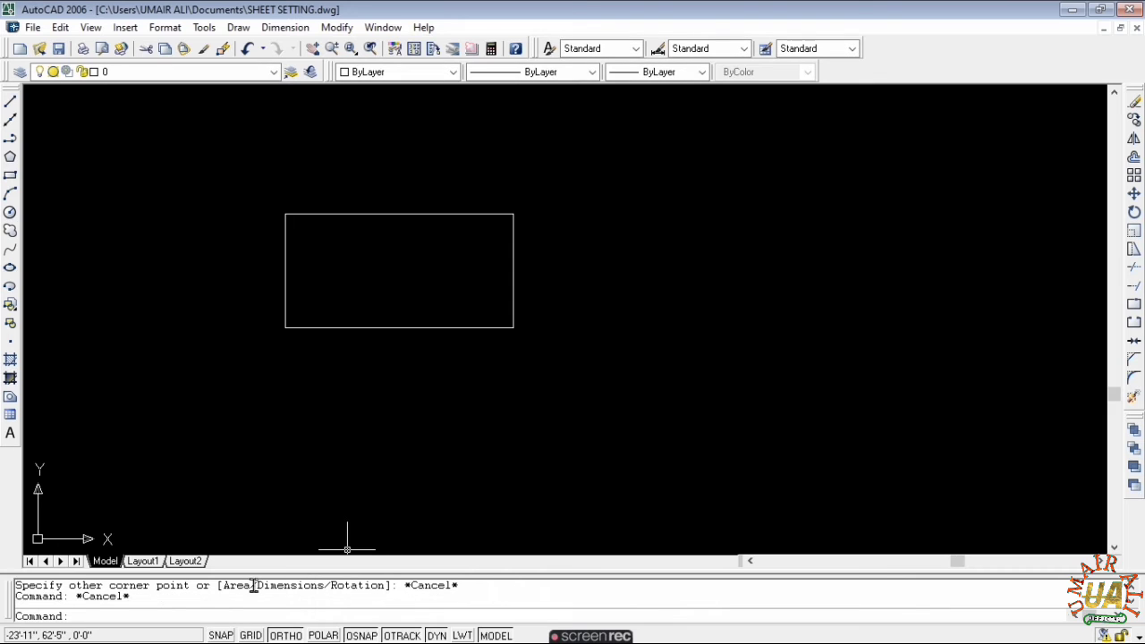
{"action": "key", "text": "Escape"}
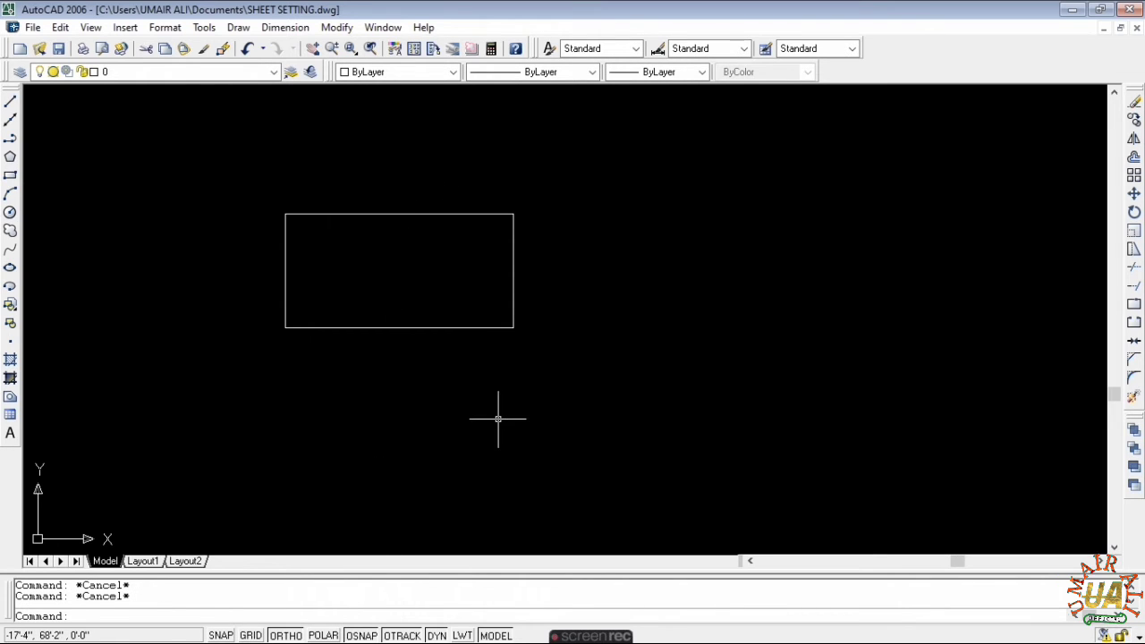
{"action": "type", "text": "l"}
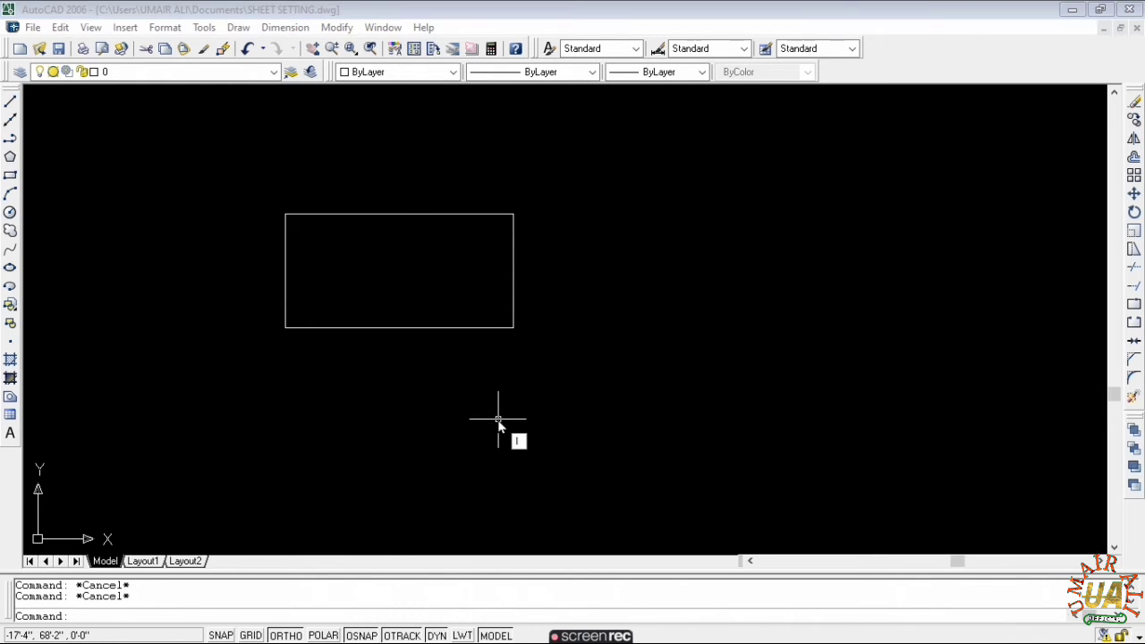
{"action": "type", "text": "i"}
{"action": "key", "text": "Return"}
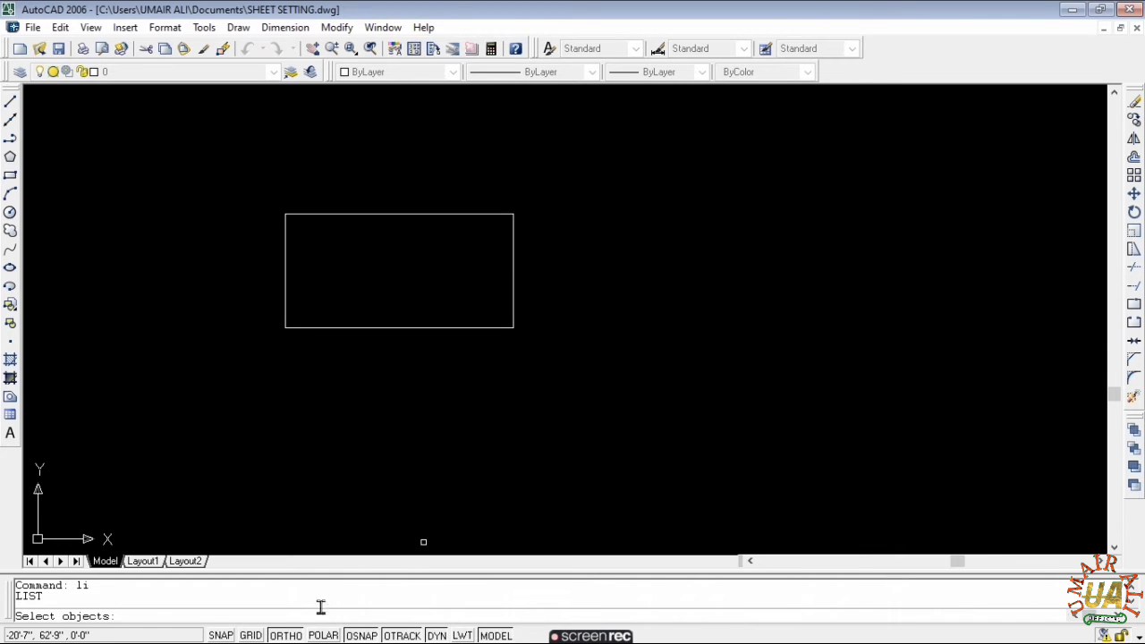
{"action": "left_click", "coordinate": [381, 214]}
{"action": "key", "text": "Return"}
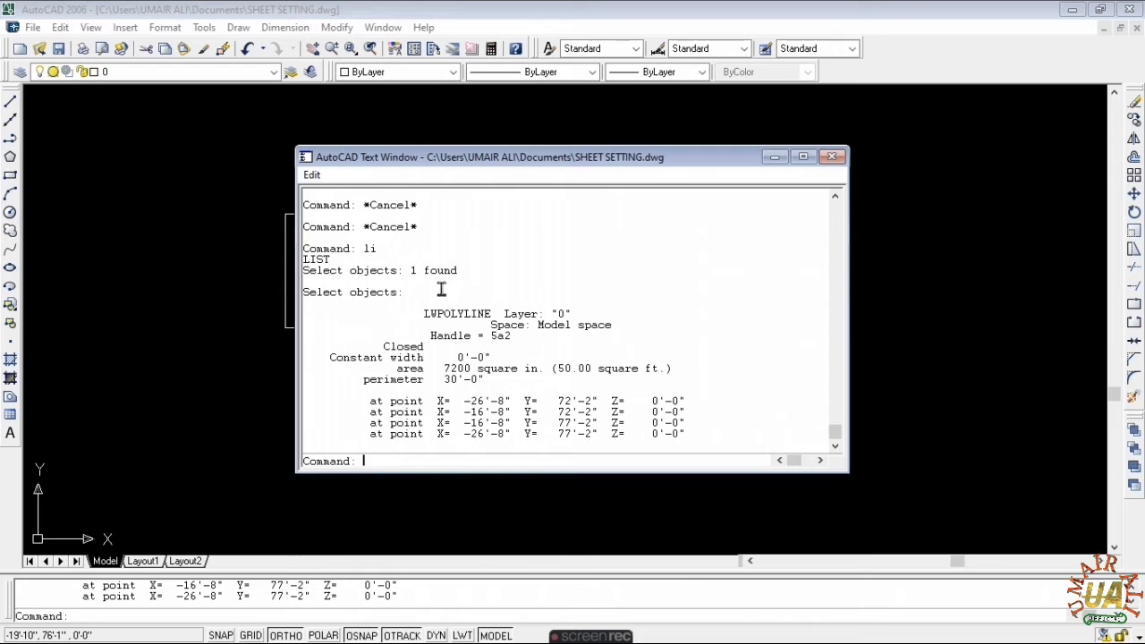
{"action": "left_click_drag", "start_coordinate": [394, 369], "coordinate": [612, 376]}
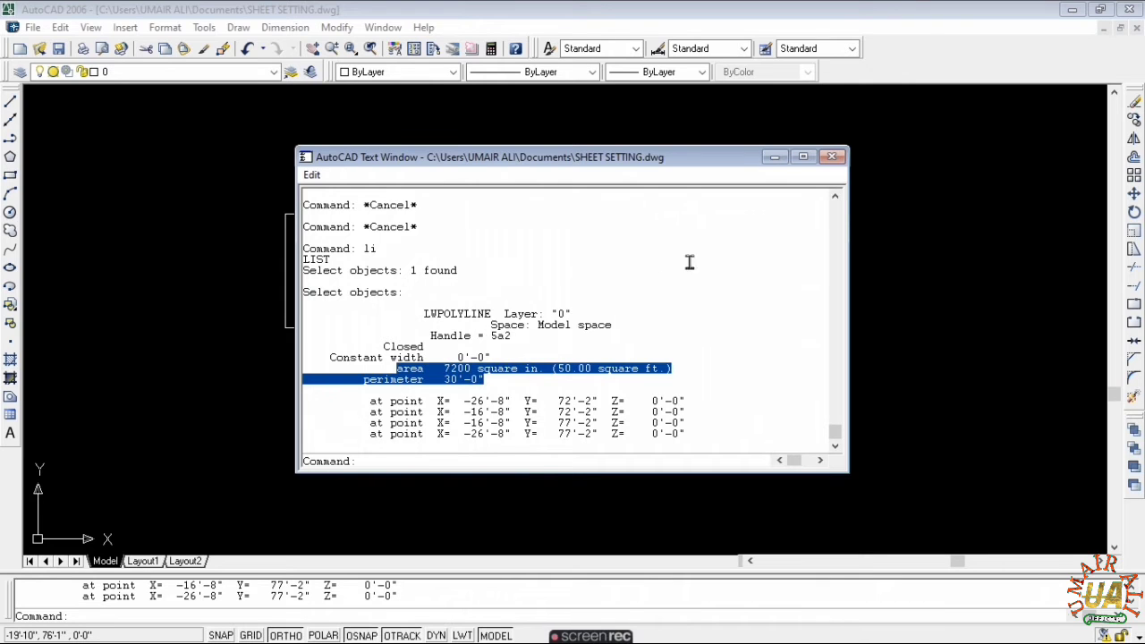
{"action": "left_click", "coordinate": [831, 157]}
{"action": "key", "text": "Escape"}
{"action": "key", "text": "Escape"}
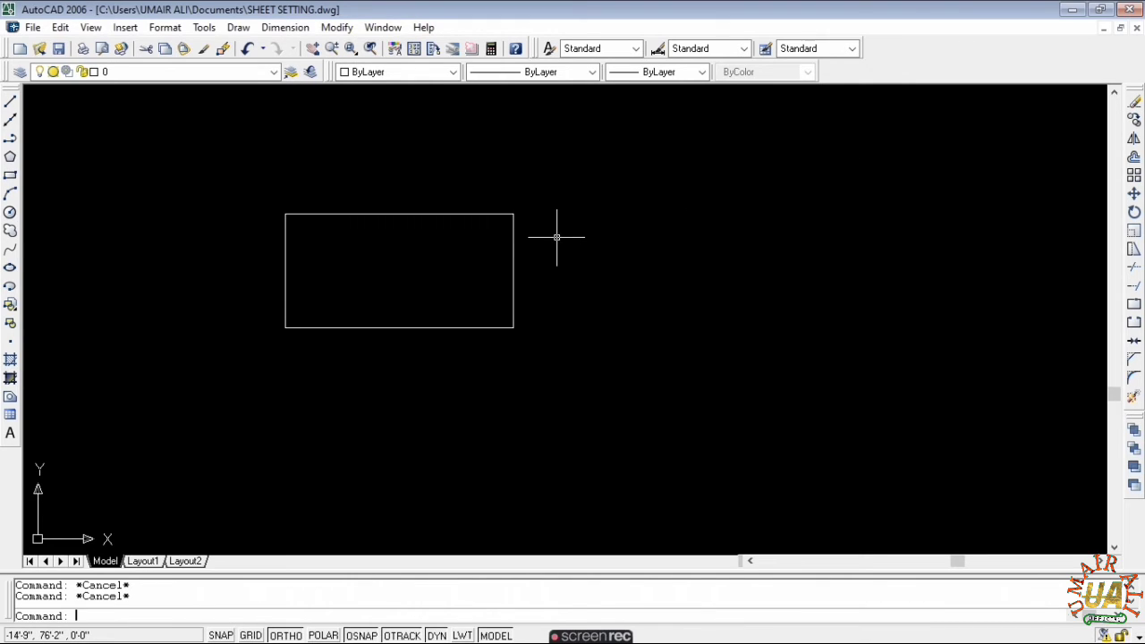
- Draw a second rectangle right of the first with 7200 square-inch area and 10' length
{"action": "type", "text": "aec"}
{"action": "key", "text": "Return"}
{"action": "left_click", "coordinate": [545, 210]}
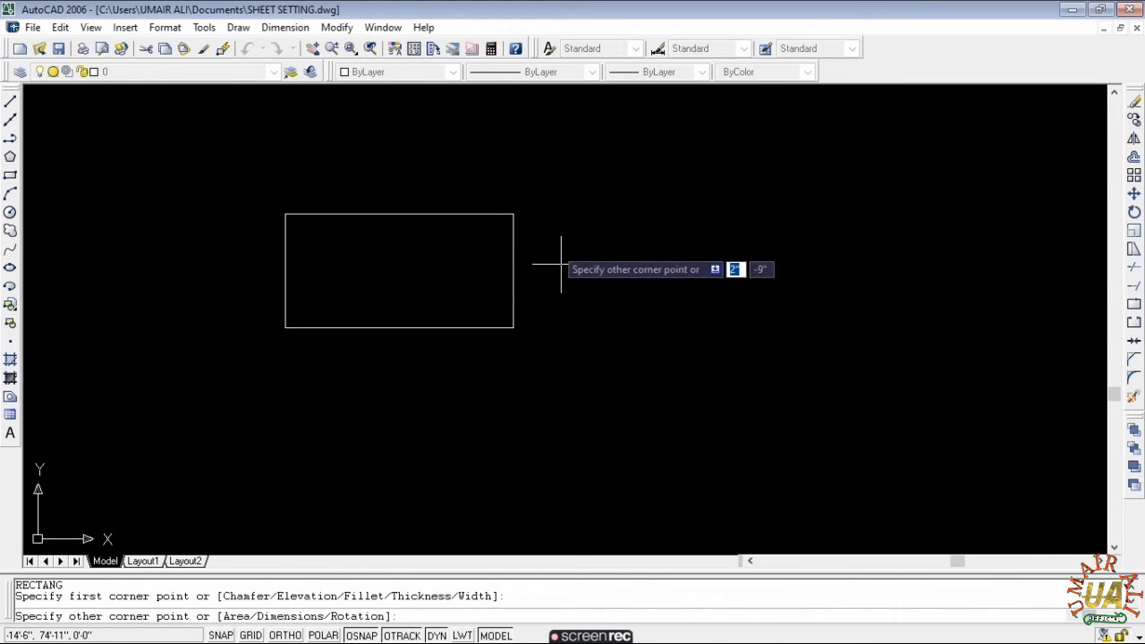
{"action": "type", "text": "a"}
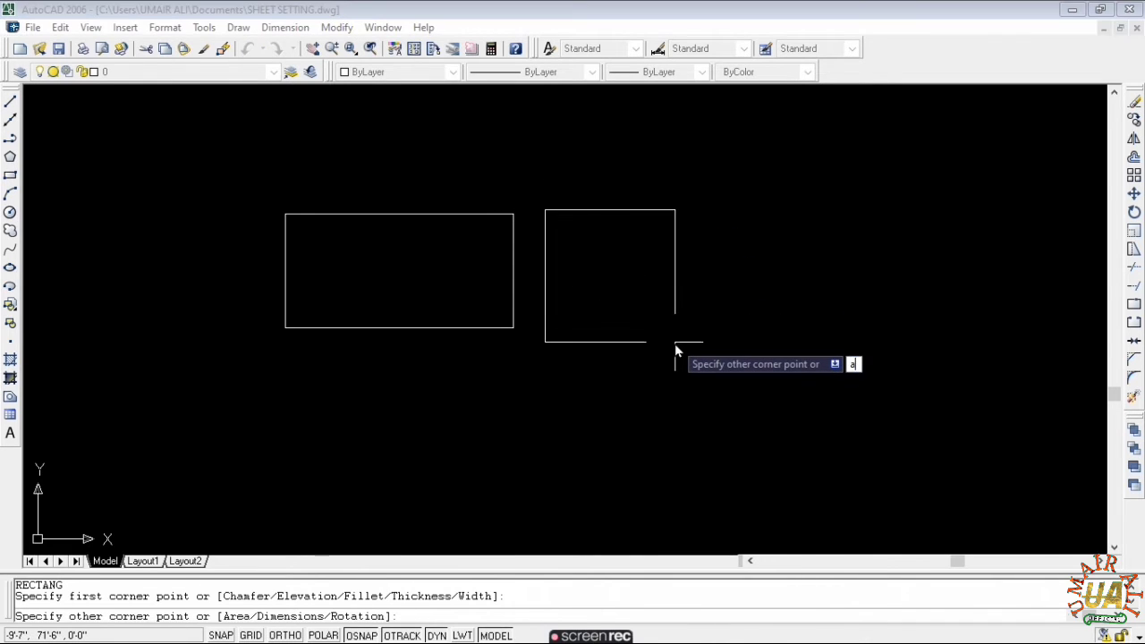
{"action": "key", "text": "Return"}
{"action": "type", "text": "7200"}
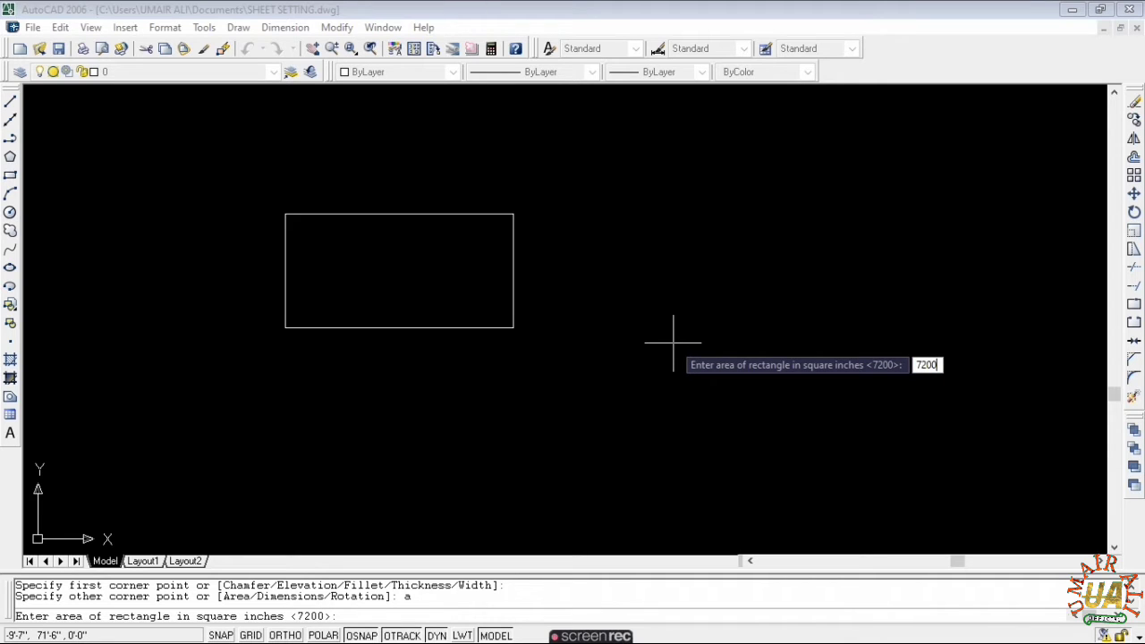
{"action": "key", "text": "Return"}
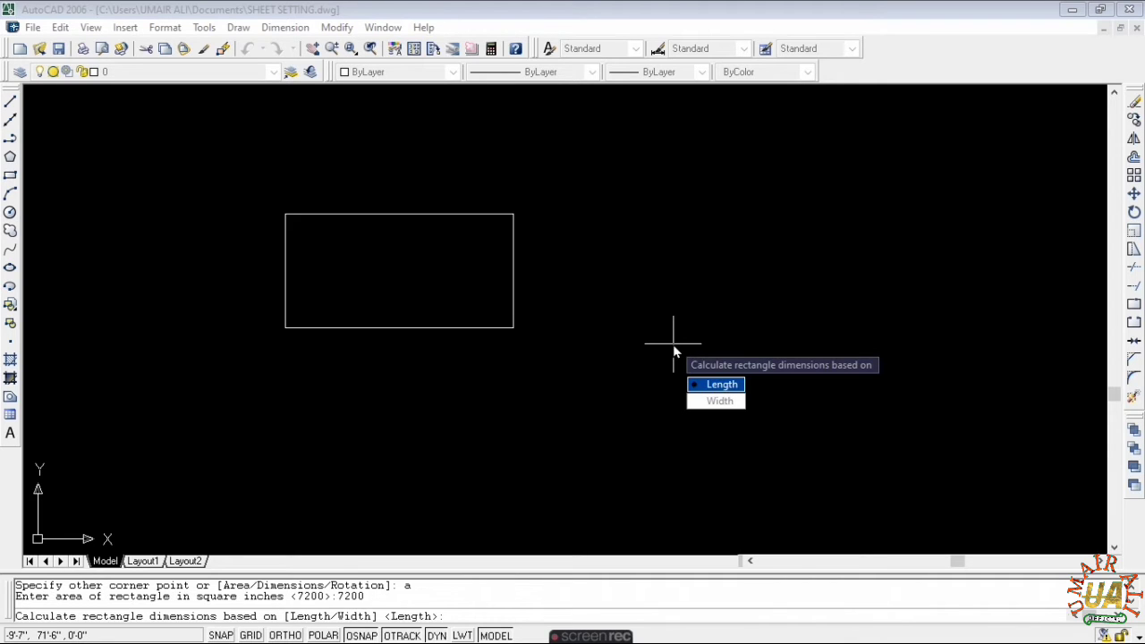
{"action": "left_click", "coordinate": [723, 385]}
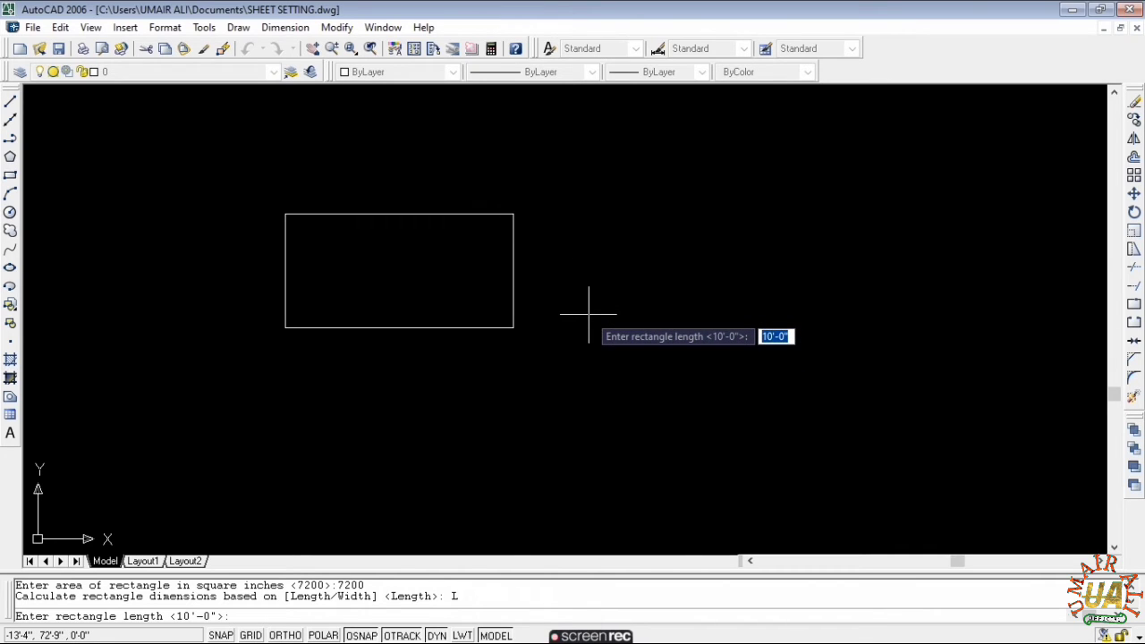
{"action": "key", "text": "Return"}
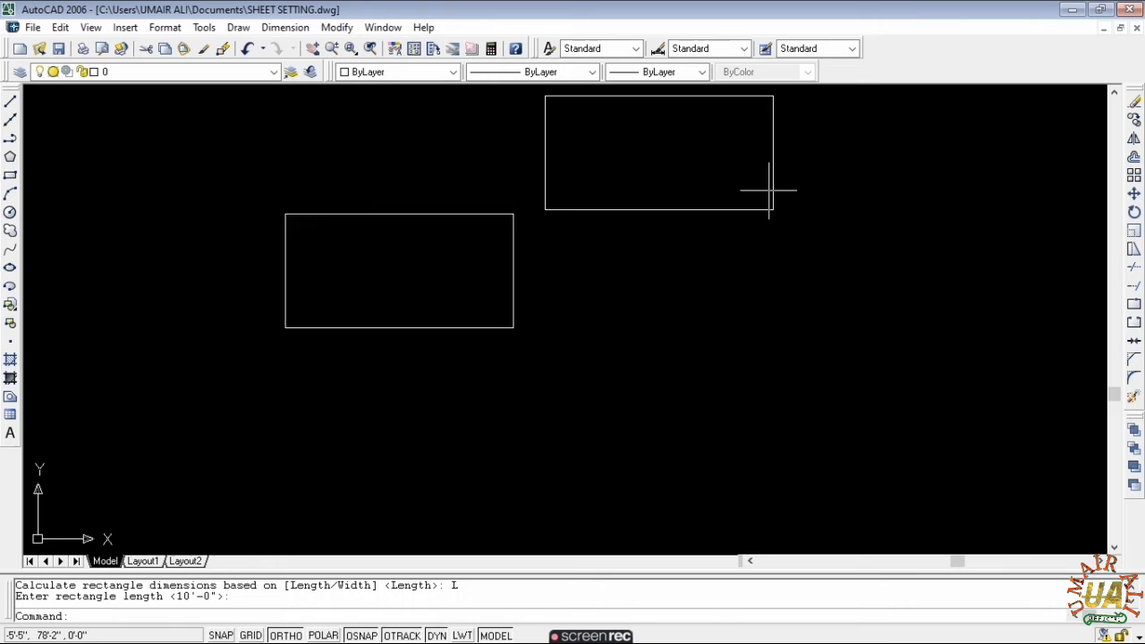
- Select the right rectangle and move it down level with the first
{"action": "left_click", "coordinate": [791, 231]}
{"action": "key", "text": "Escape"}
{"action": "left_click", "coordinate": [813, 111]}
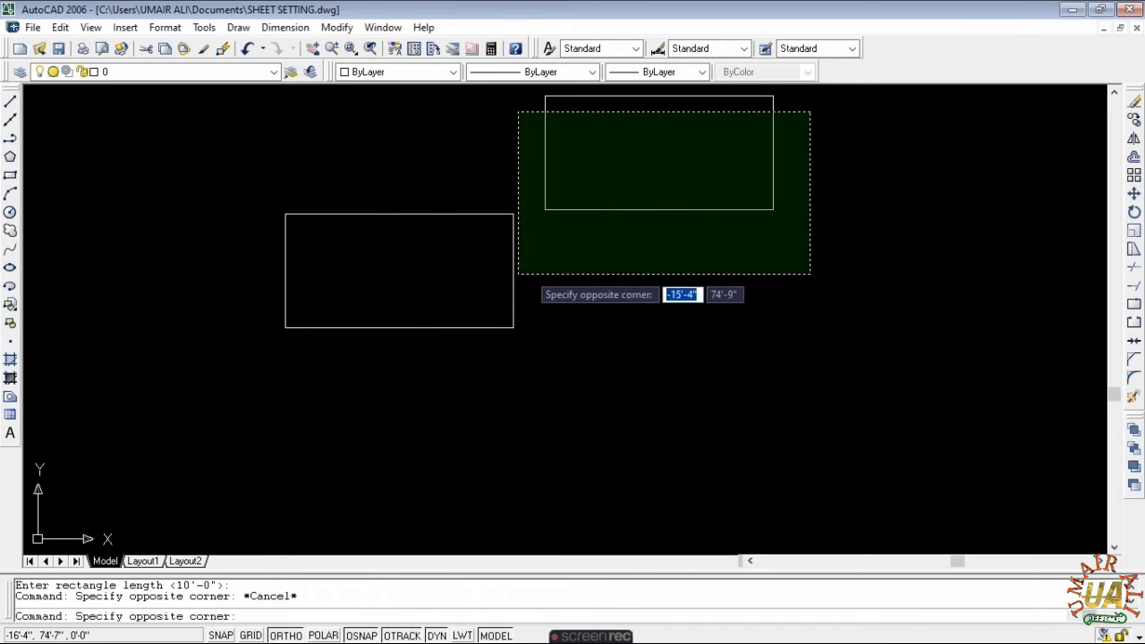
{"action": "left_click", "coordinate": [521, 273]}
{"action": "key", "text": "Escape"}
{"action": "left_click", "coordinate": [870, 91]}
{"action": "left_click", "coordinate": [654, 210]}
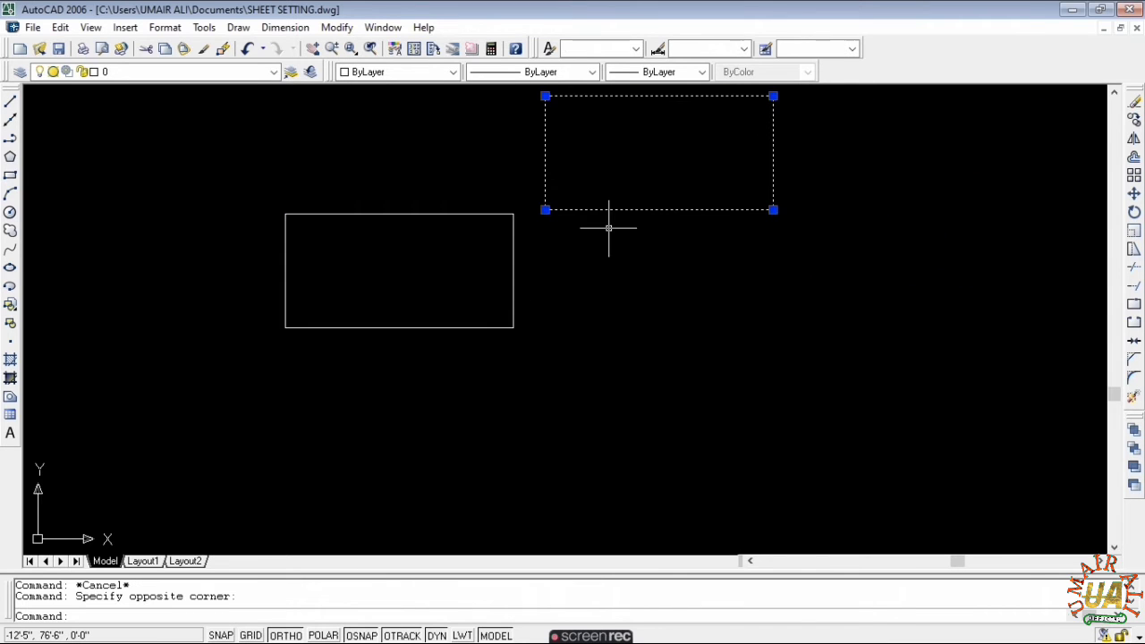
{"action": "type", "text": "m"}
{"action": "key", "text": "Return"}
{"action": "left_click", "coordinate": [617, 208]}
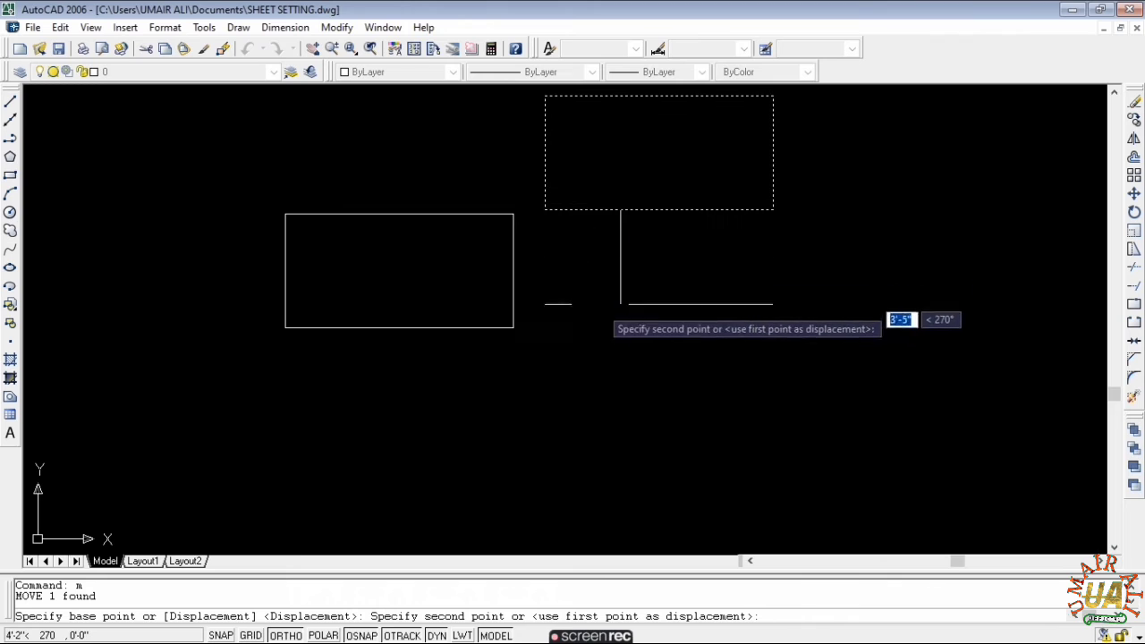
{"action": "key", "text": "Escape"}
{"action": "key", "text": "Escape"}
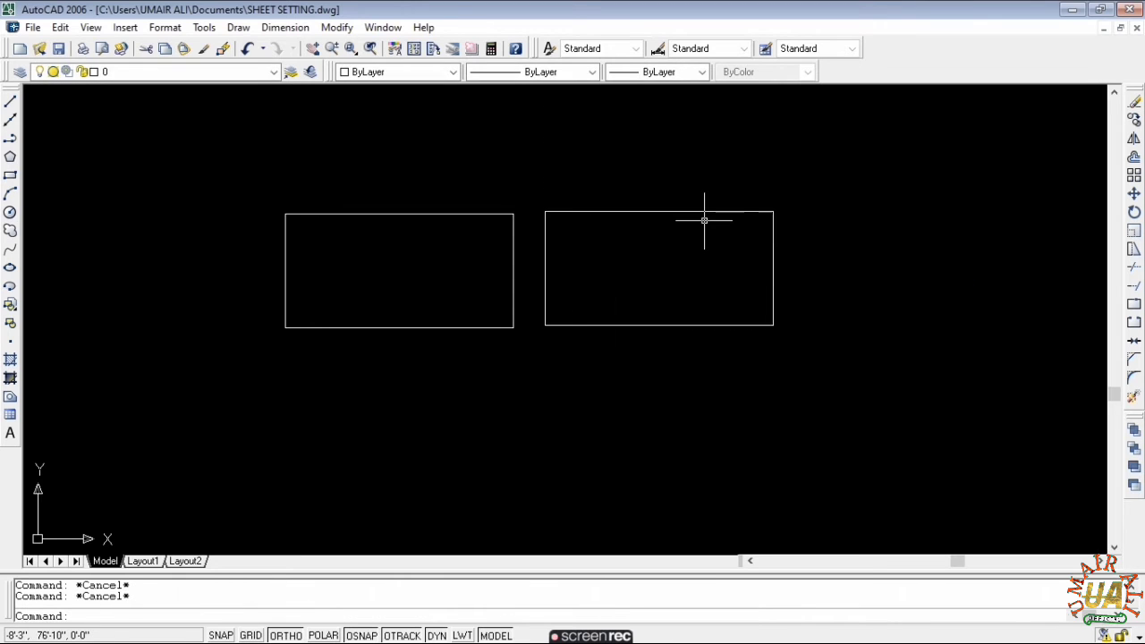
{"action": "left_click", "coordinate": [284, 27]}
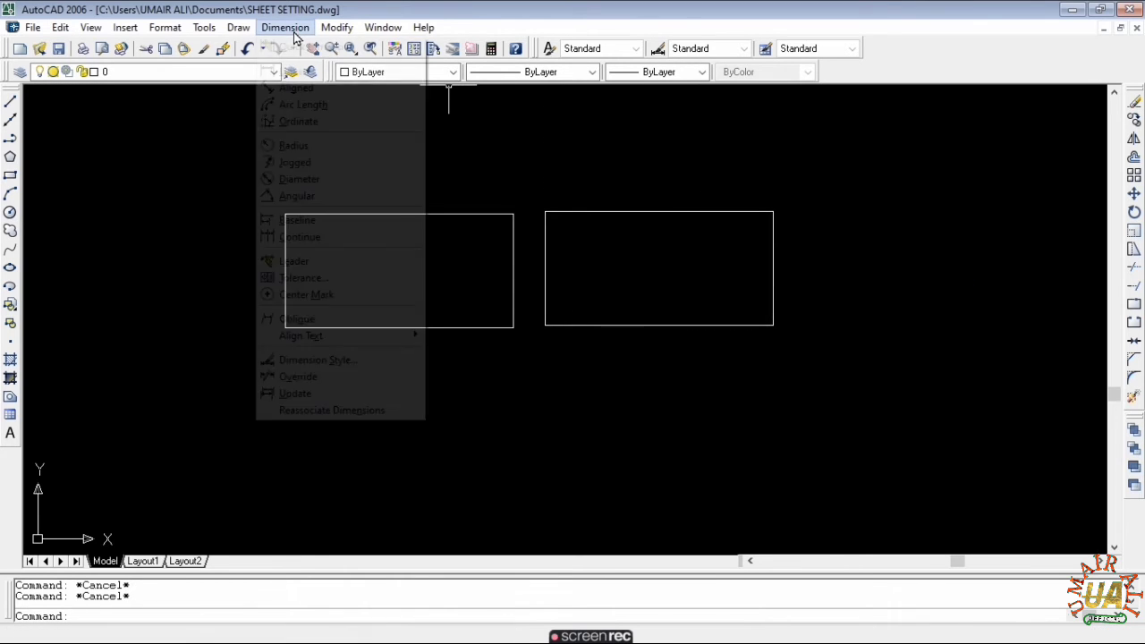
{"action": "left_click", "coordinate": [292, 71]}
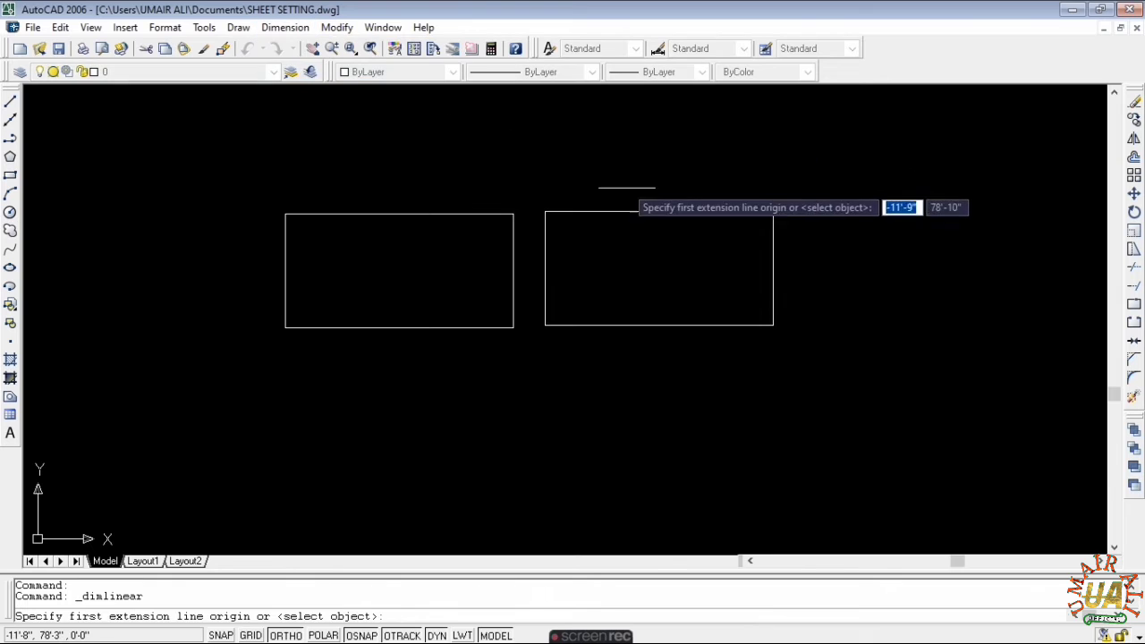
{"action": "key", "text": "Return"}
{"action": "left_click", "coordinate": [659, 213]}
{"action": "left_click", "coordinate": [681, 183]}
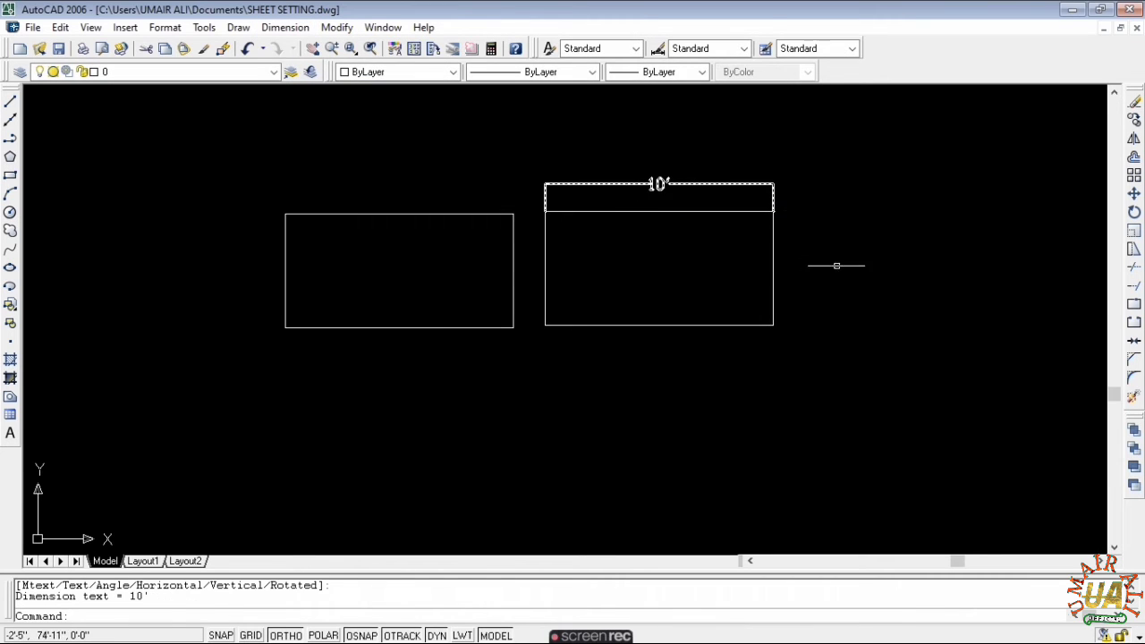
{"action": "key", "text": "Return"}
{"action": "key", "text": "Return"}
{"action": "left_click", "coordinate": [774, 263]}
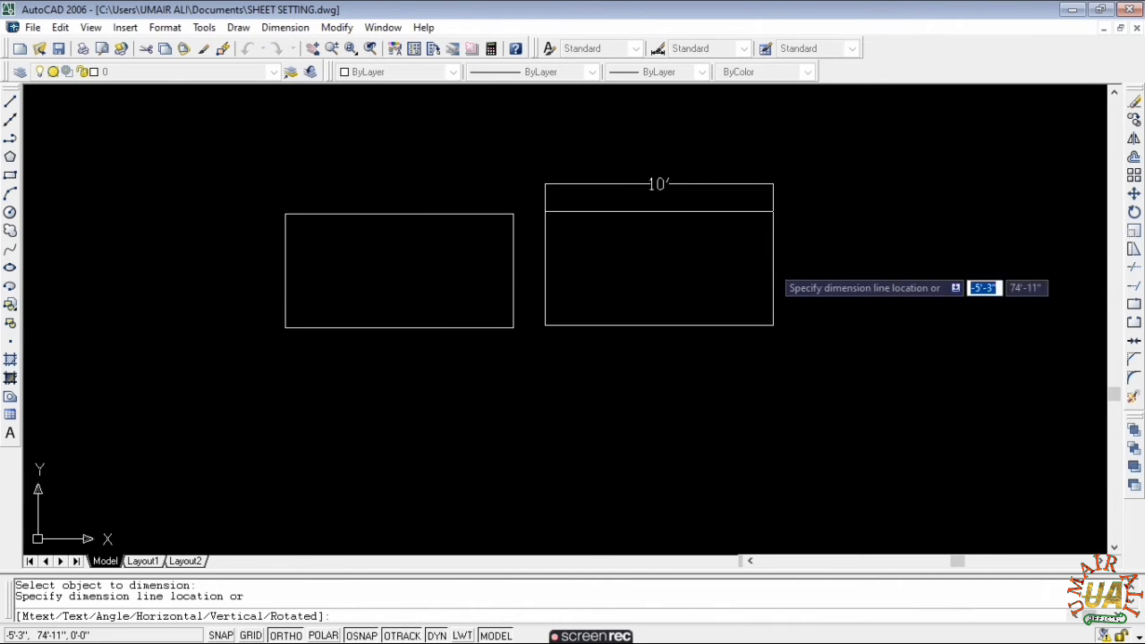
{"action": "left_click", "coordinate": [847, 268]}
{"action": "key", "text": "Escape"}
{"action": "left_click", "coordinate": [861, 240]}
{"action": "left_click", "coordinate": [818, 304]}
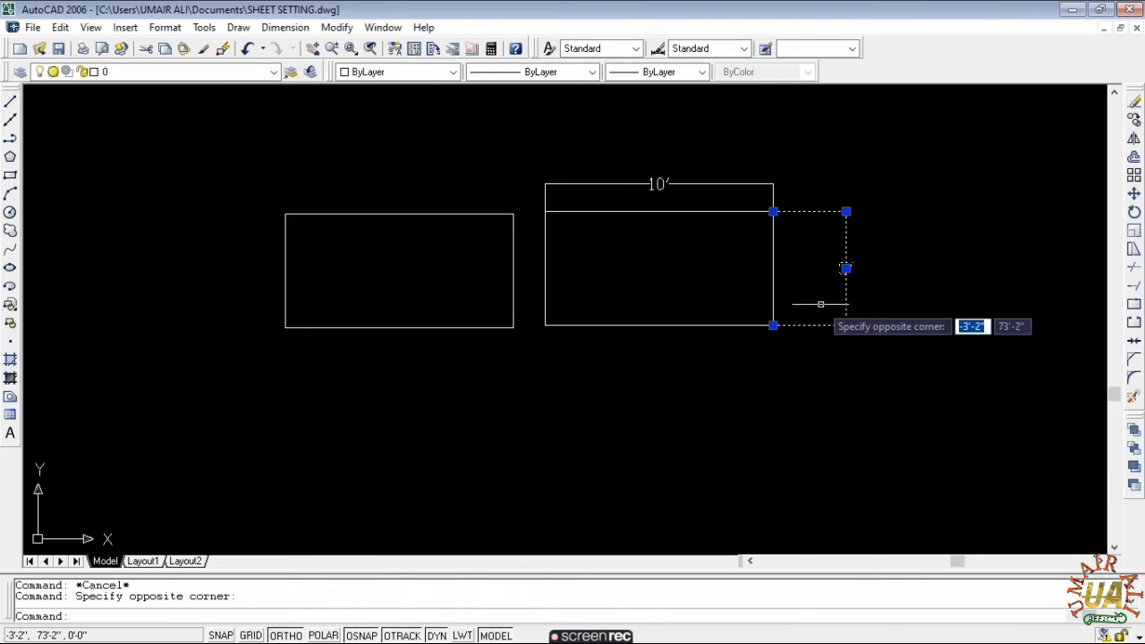
{"action": "type", "text": "e"}
{"action": "key", "text": "Return"}
{"action": "left_click", "coordinate": [779, 169]}
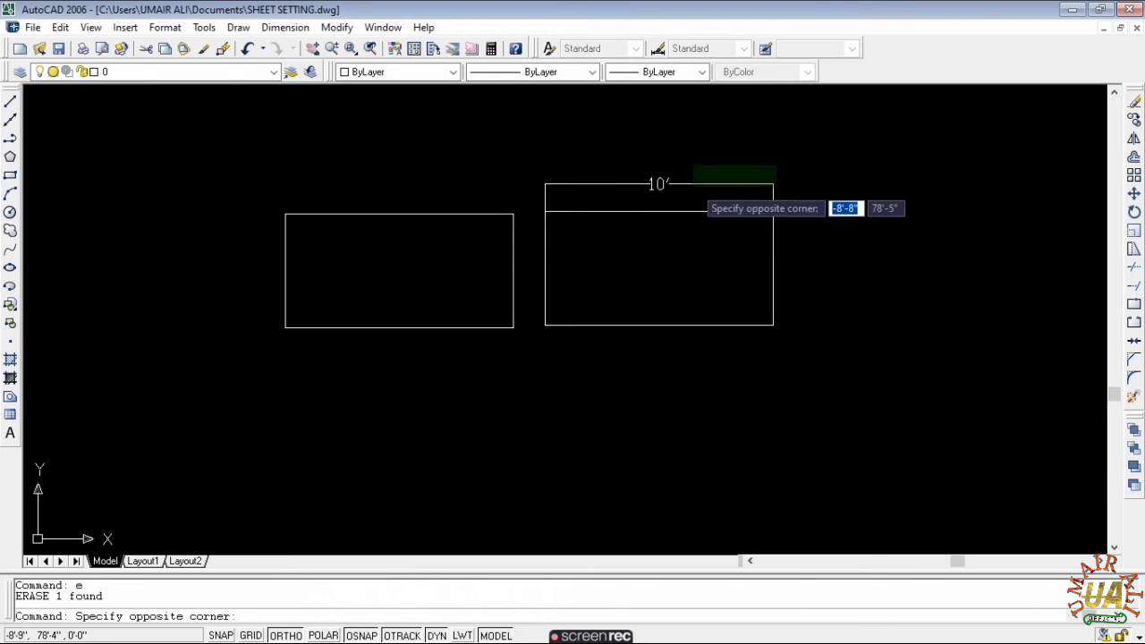
{"action": "left_click", "coordinate": [684, 187]}
{"action": "type", "text": "e"}
{"action": "key", "text": "Return"}
{"action": "key", "text": "Escape"}
{"action": "key", "text": "Escape"}
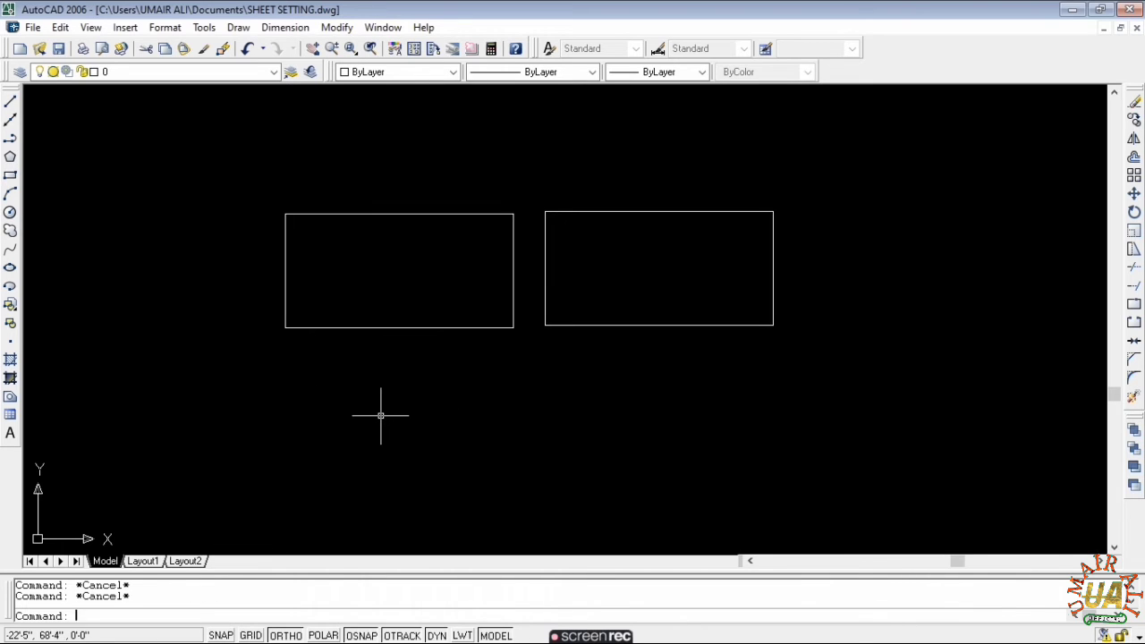
- Draw a 10' by 5' rectangle rotated 45° in the empty space below the others
{"action": "type", "text": "re"}
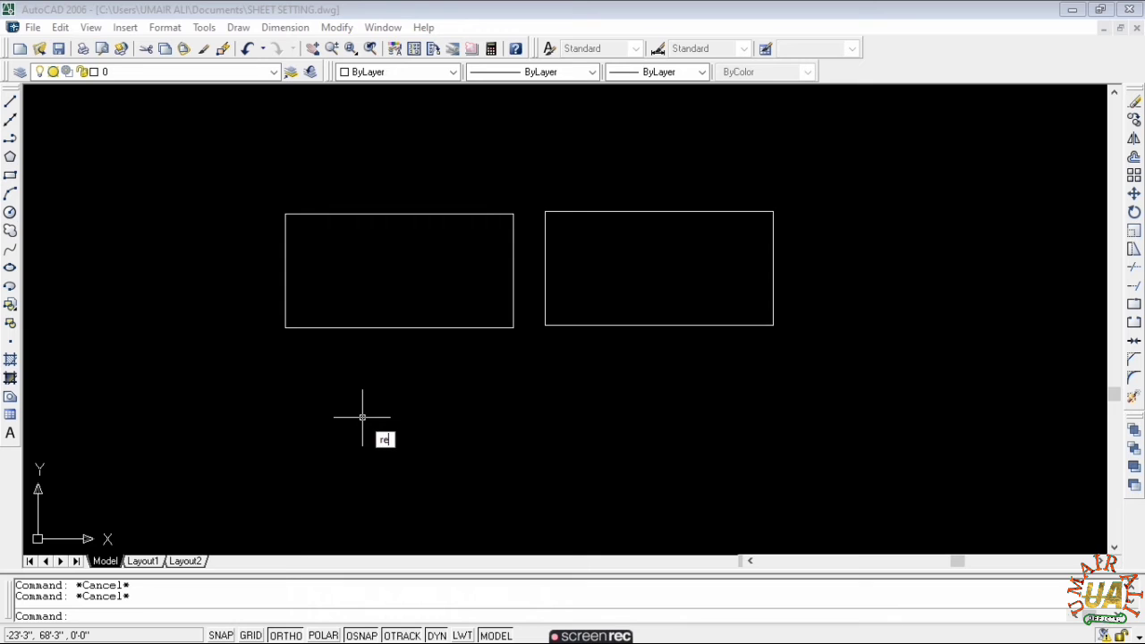
{"action": "type", "text": "c"}
{"action": "key", "text": "Return"}
{"action": "scroll", "coordinate": [369, 409], "scroll_direction": "down", "scroll_amount": 2}
{"action": "middle_click_drag", "start_coordinate": [366, 400], "coordinate": [355, 297]}
{"action": "left_click", "coordinate": [343, 376]}
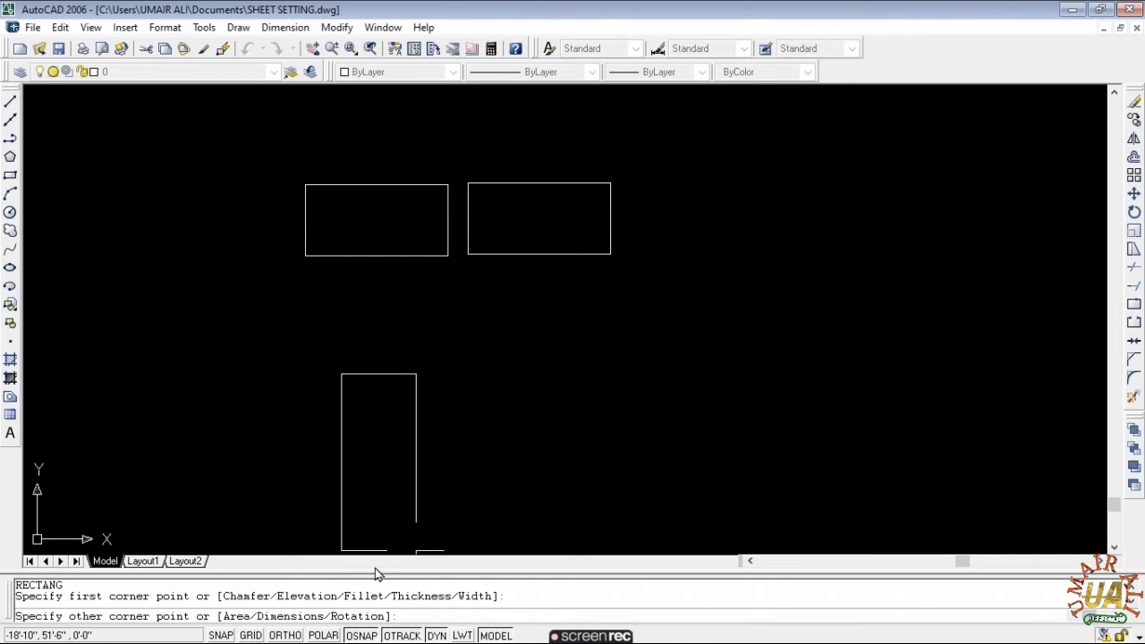
{"action": "type", "text": "r"}
{"action": "key", "text": "Return"}
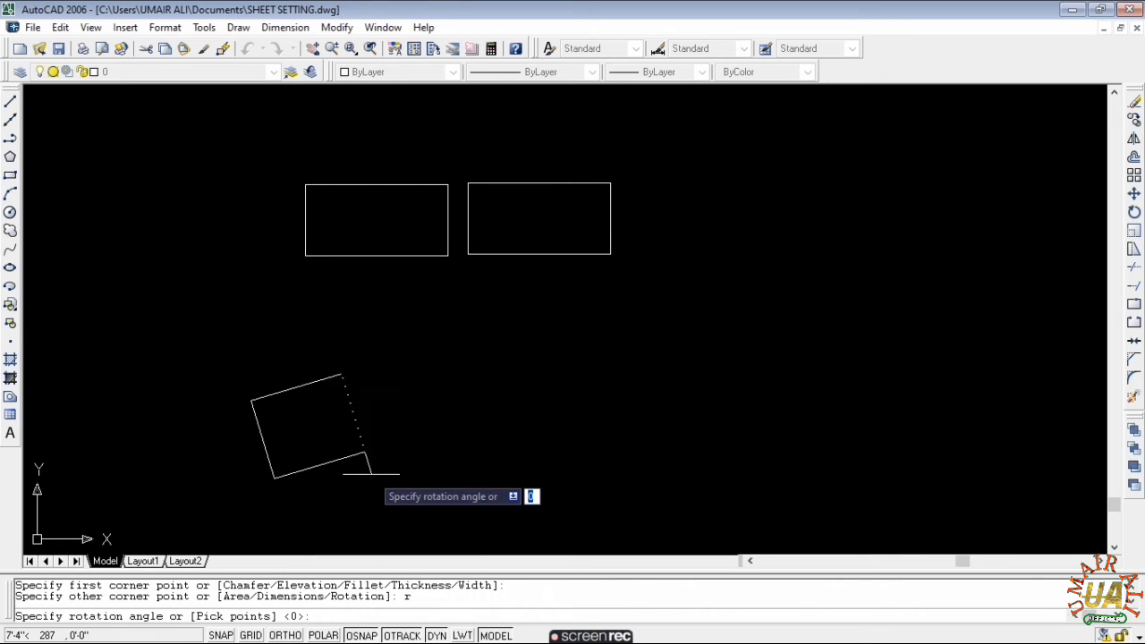
{"action": "type", "text": "45"}
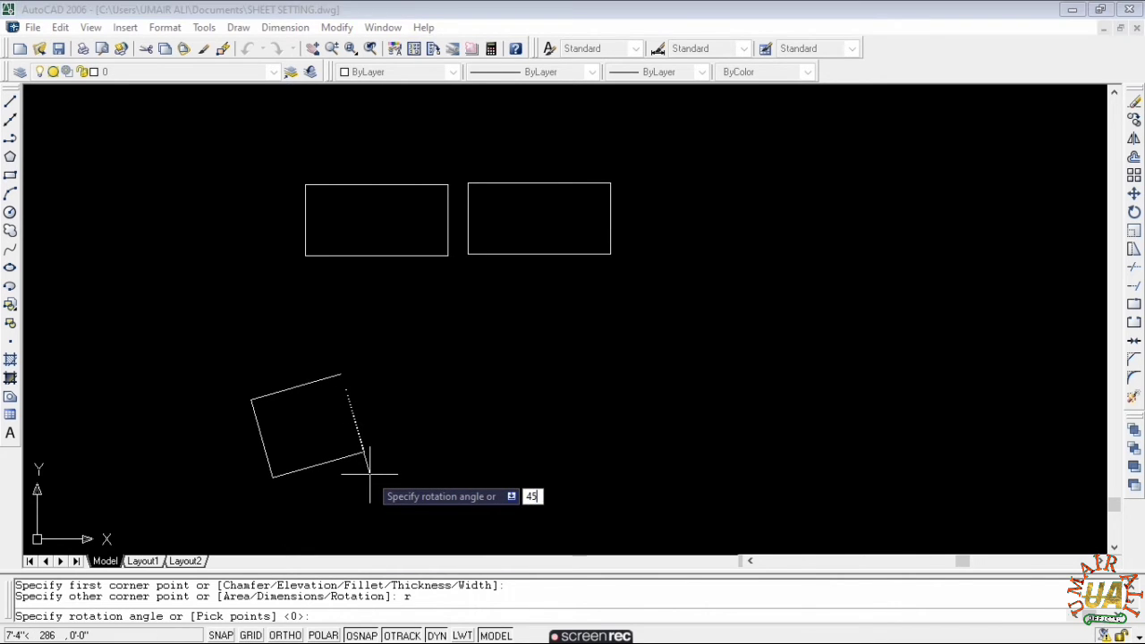
{"action": "key", "text": "Return"}
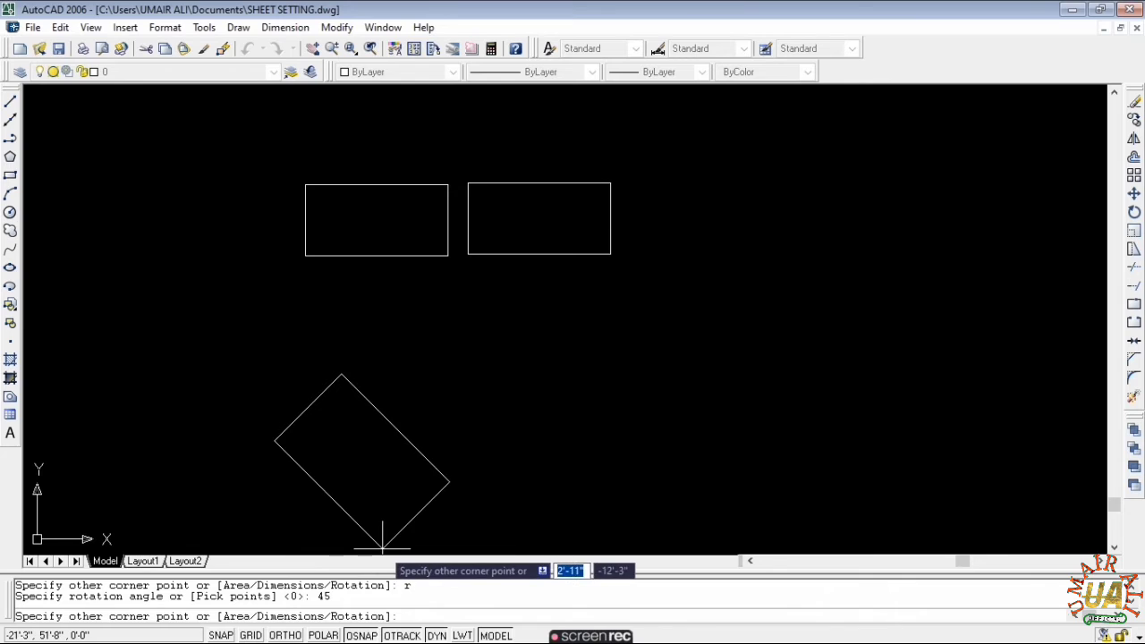
{"action": "type", "text": "d"}
{"action": "key", "text": "Return"}
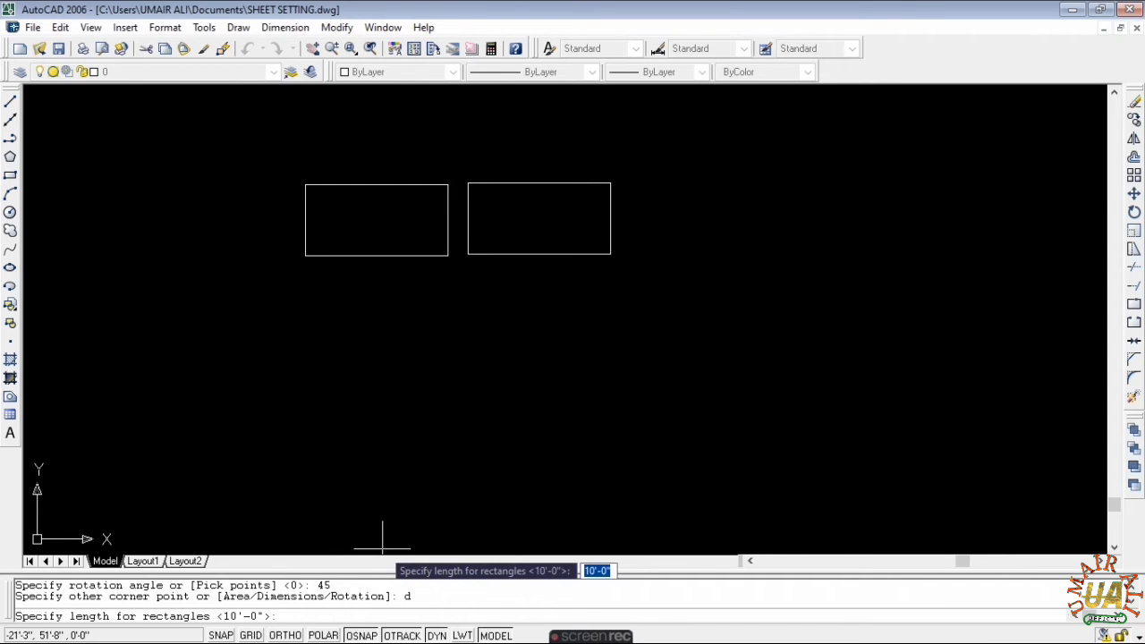
{"action": "key", "text": "Return"}
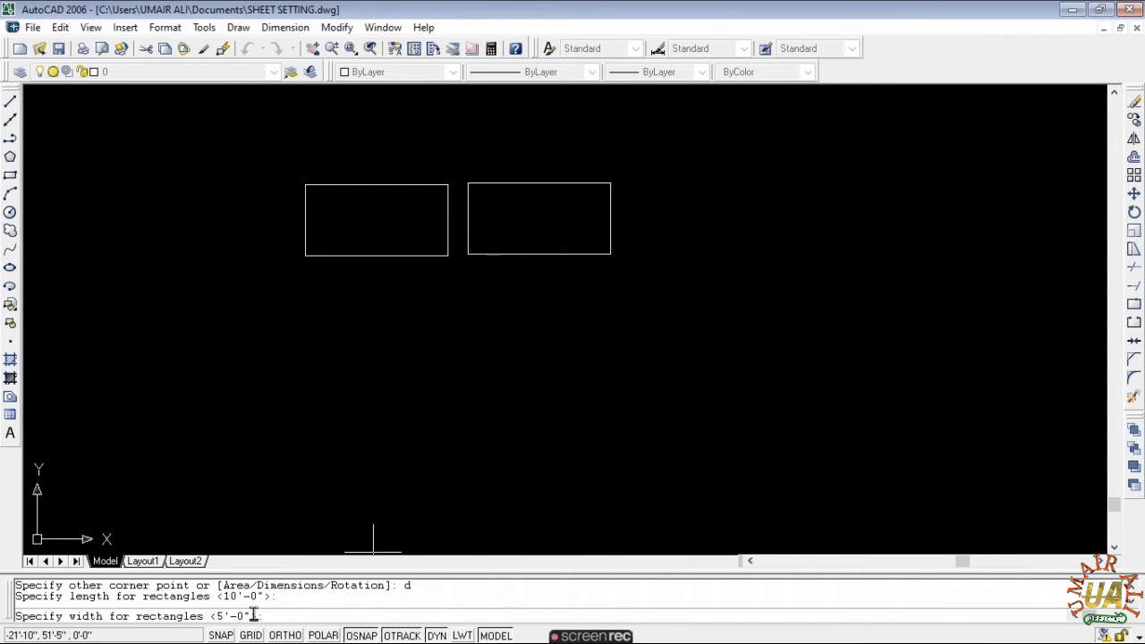
{"action": "key", "text": "Return"}
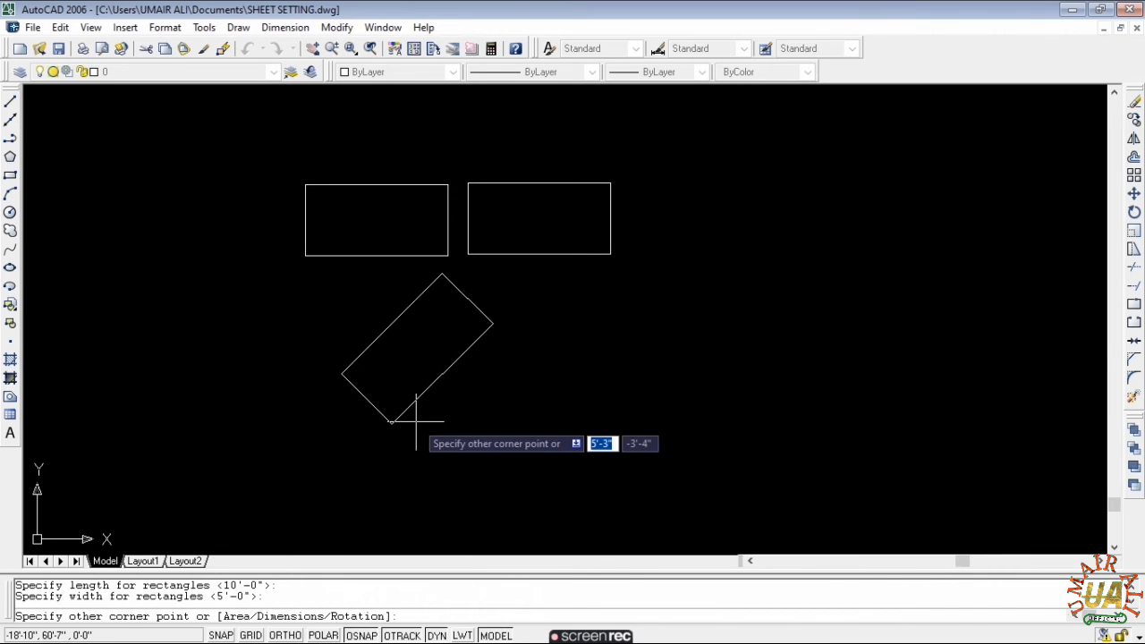
{"action": "key", "text": "Escape"}
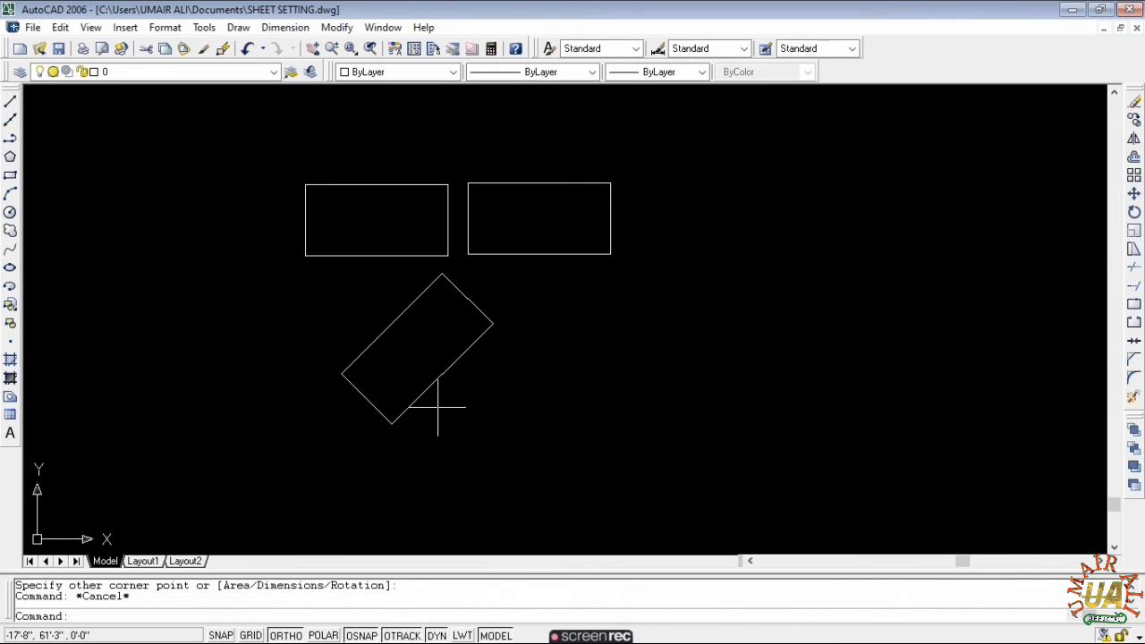
- Erase all three rectangles
{"action": "middle_click_drag", "start_coordinate": [489, 337], "coordinate": [485, 374]}
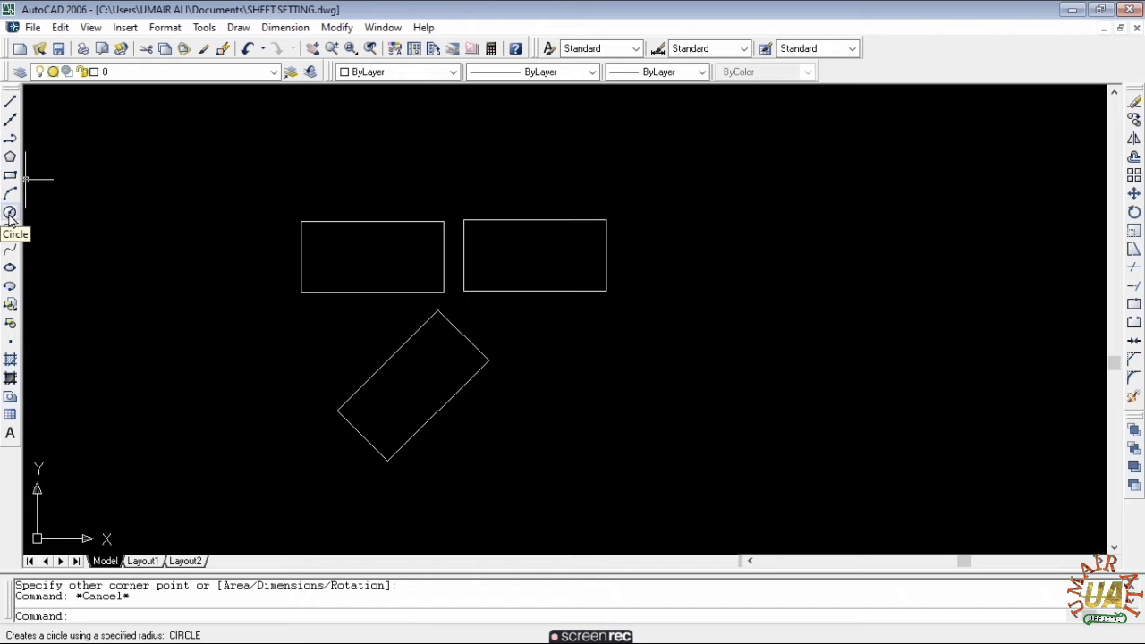
{"action": "scroll", "coordinate": [596, 340], "scroll_direction": "down", "scroll_amount": 2}
{"action": "middle_click_drag", "start_coordinate": [596, 340], "coordinate": [697, 299]}
{"action": "left_click", "coordinate": [778, 192]}
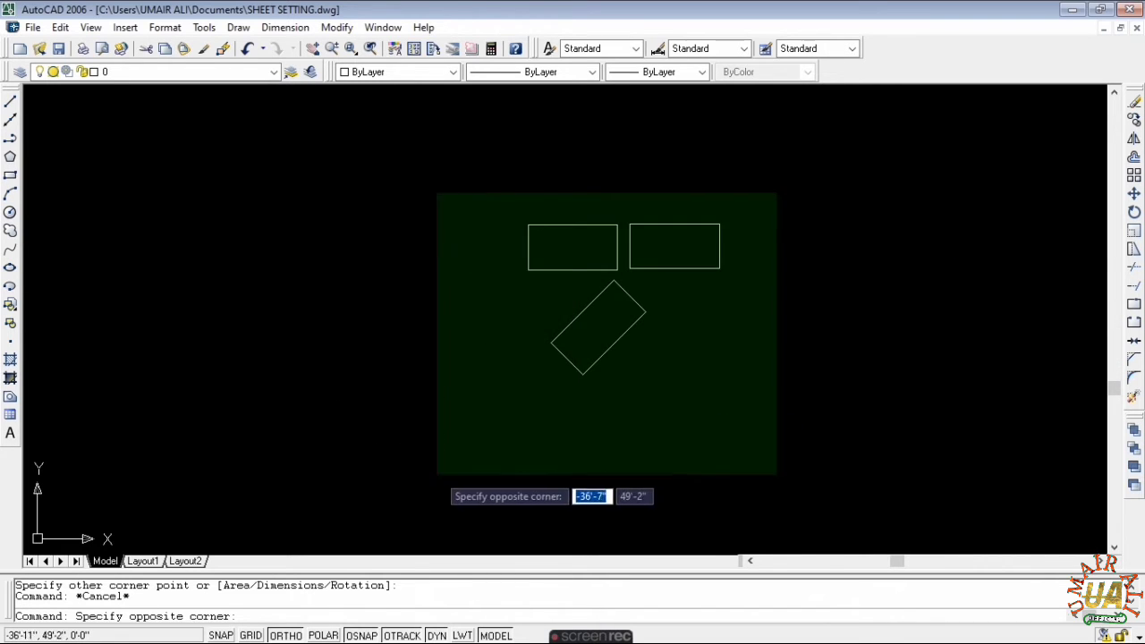
{"action": "left_click", "coordinate": [438, 444]}
{"action": "type", "text": "e"}
{"action": "key", "text": "Return"}
{"action": "key", "text": "Escape"}
{"action": "key", "text": "Escape"}
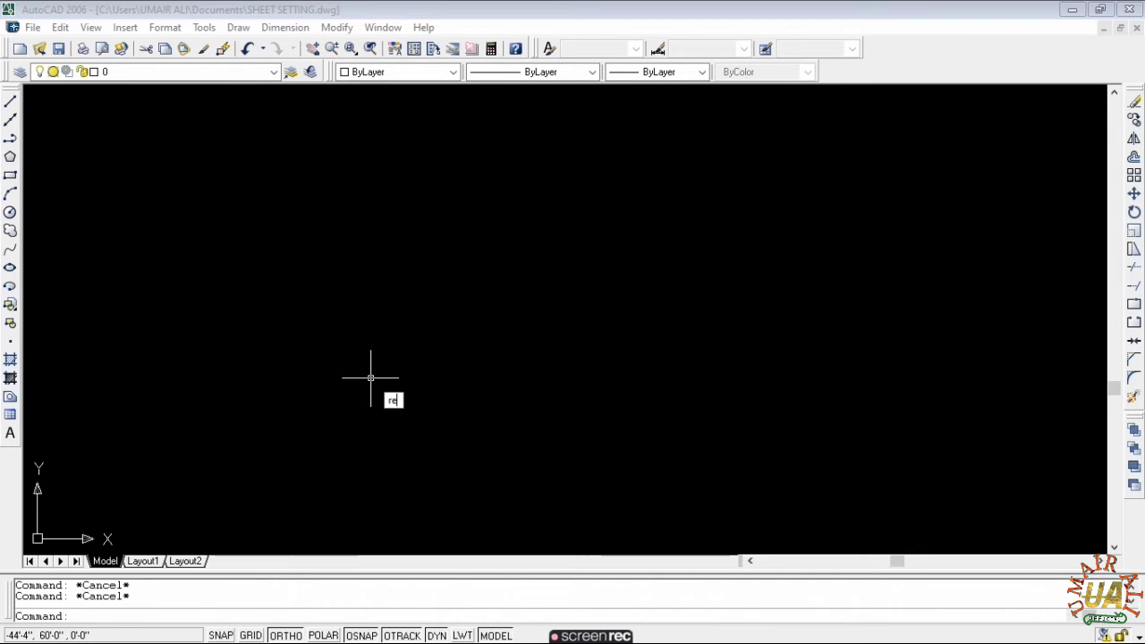
- Reset the rectangle rotation to 0° and abandon the unfinished rectangle
{"action": "type", "text": "rec"}
{"action": "key", "text": "Return"}
{"action": "left_click", "coordinate": [336, 296]}
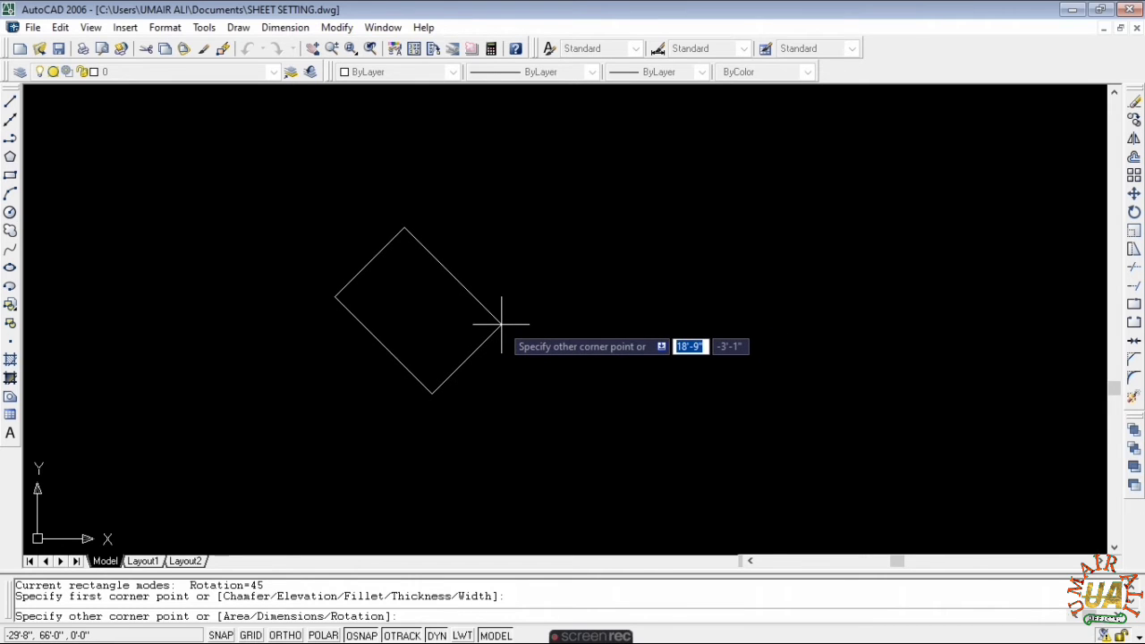
{"action": "type", "text": "r"}
{"action": "key", "text": "Return"}
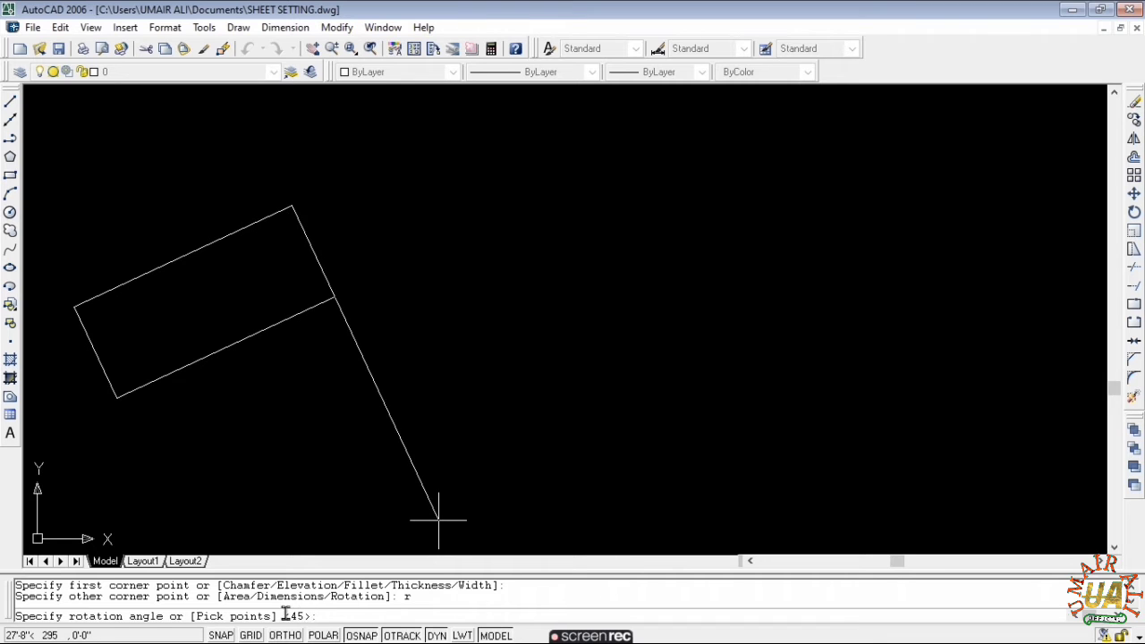
{"action": "type", "text": "0"}
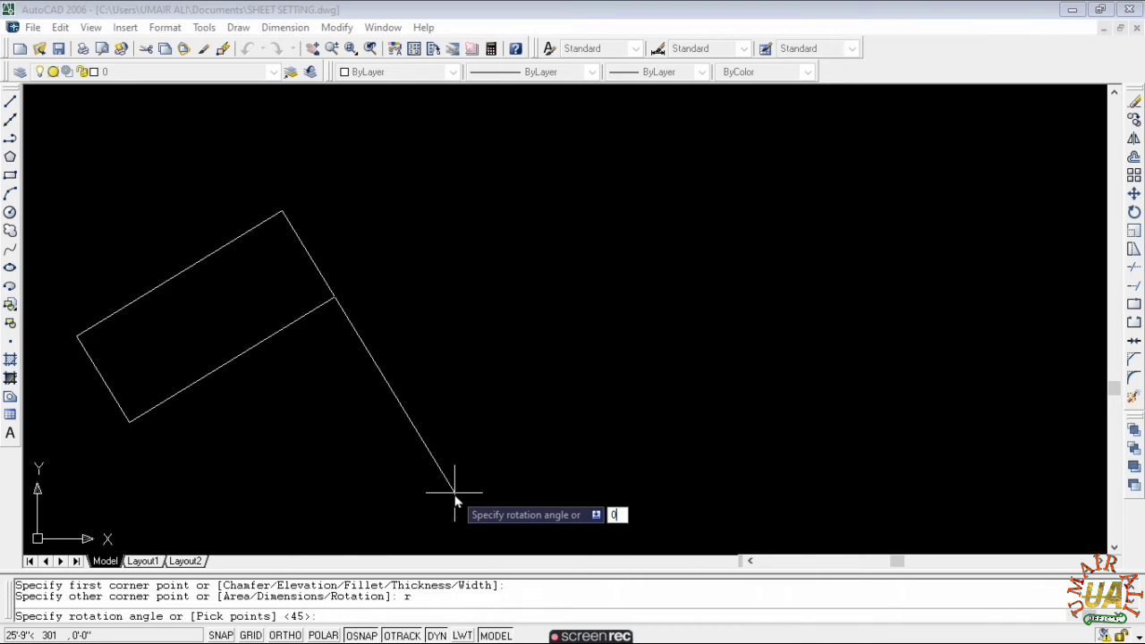
{"action": "key", "text": "Return"}
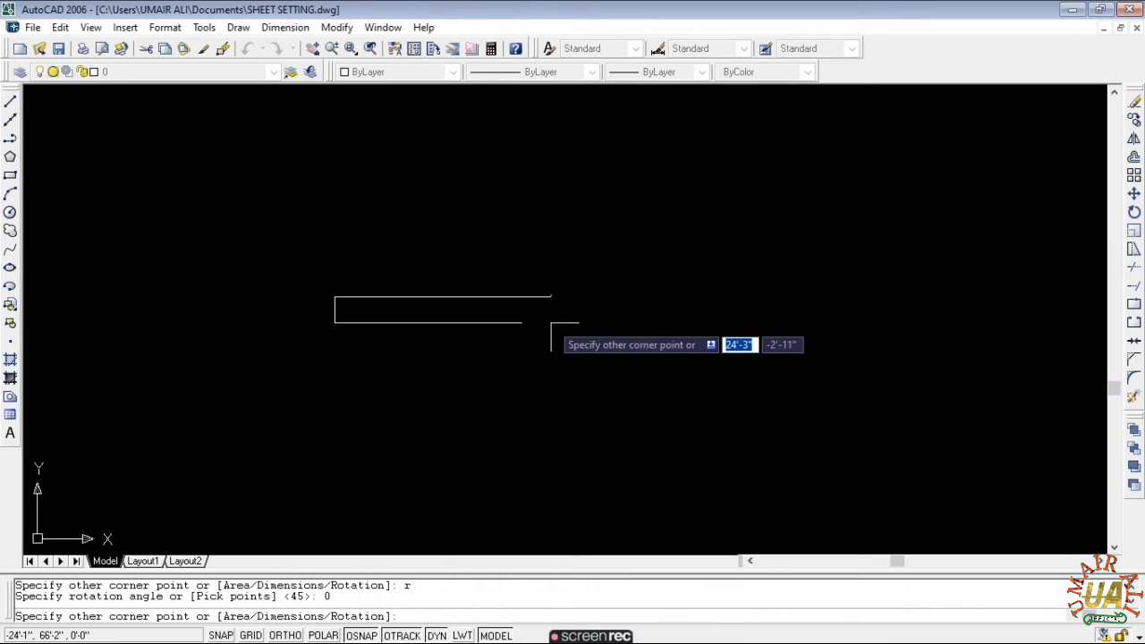
{"action": "key", "text": "Escape"}
{"action": "key", "text": "Escape"}
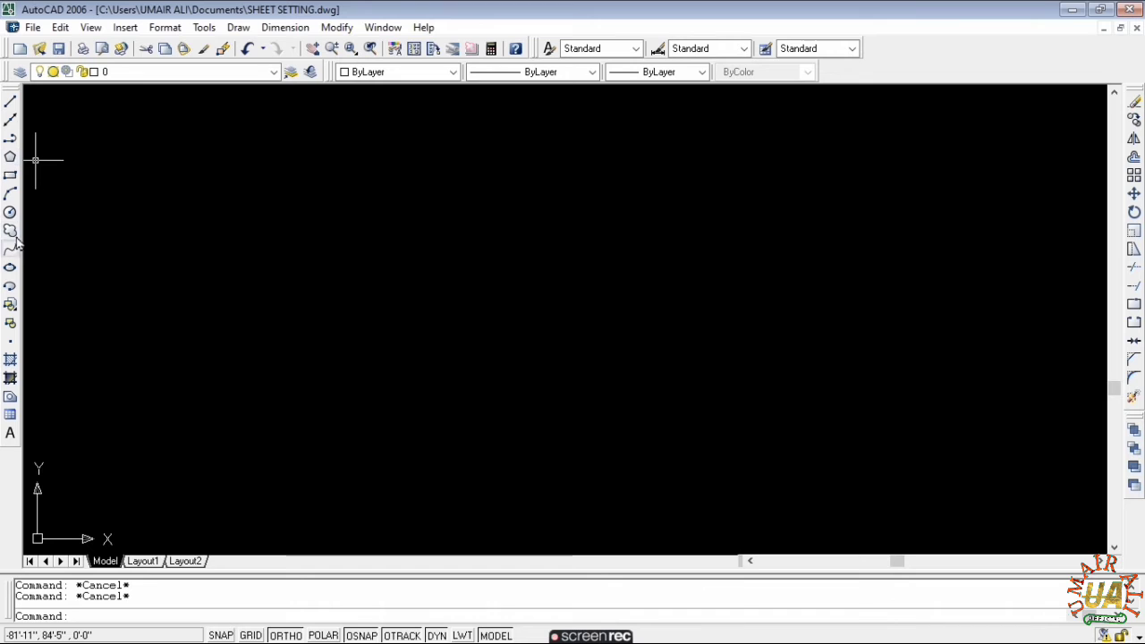
- Draw a circle centred in the middle of the drawing area
{"action": "left_click", "coordinate": [10, 212]}
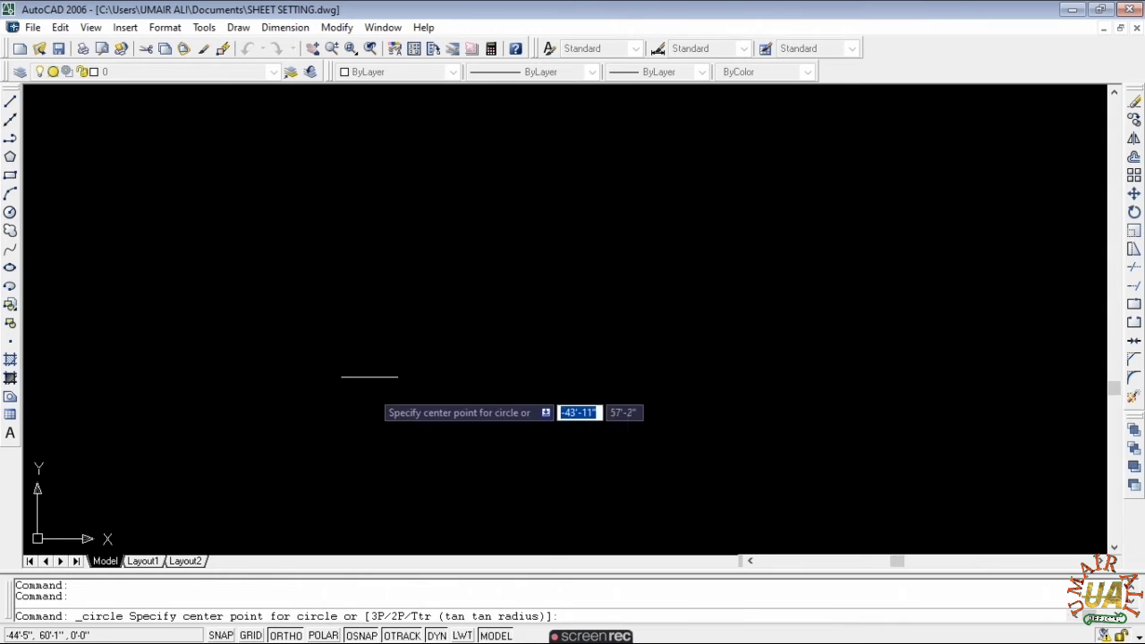
{"action": "left_click", "coordinate": [464, 301]}
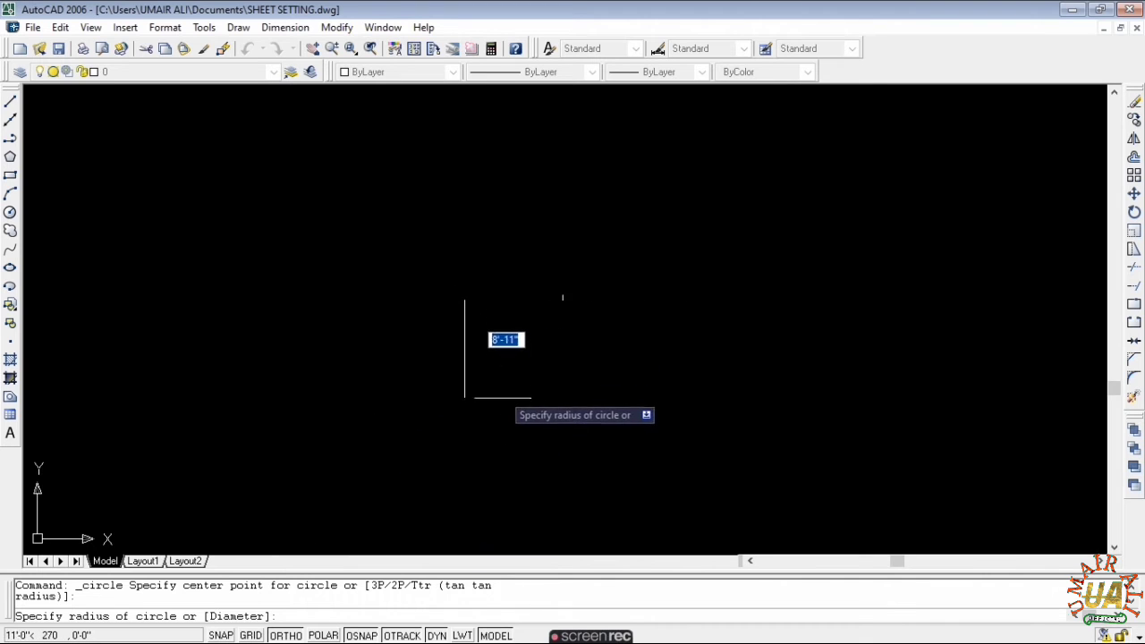
{"action": "left_click", "coordinate": [489, 417]}
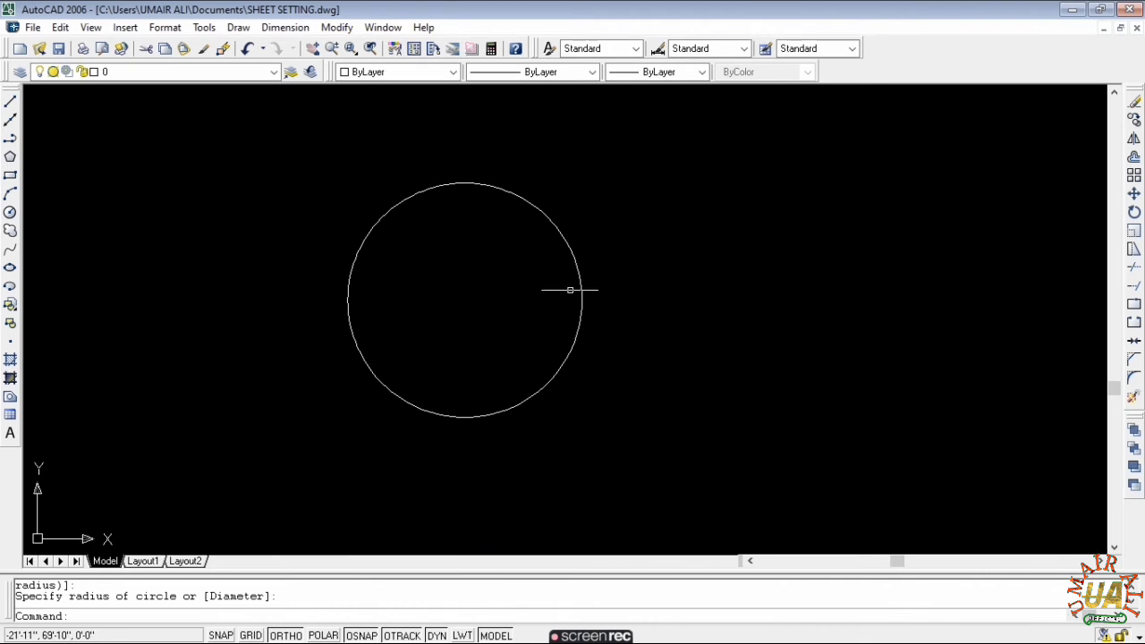
{"action": "key", "text": "Escape"}
{"action": "key", "text": "Escape"}
- Draw a radius line from the circle's centre to its right edge, turning Ortho off
{"action": "type", "text": "l"}
{"action": "key", "text": "Return"}
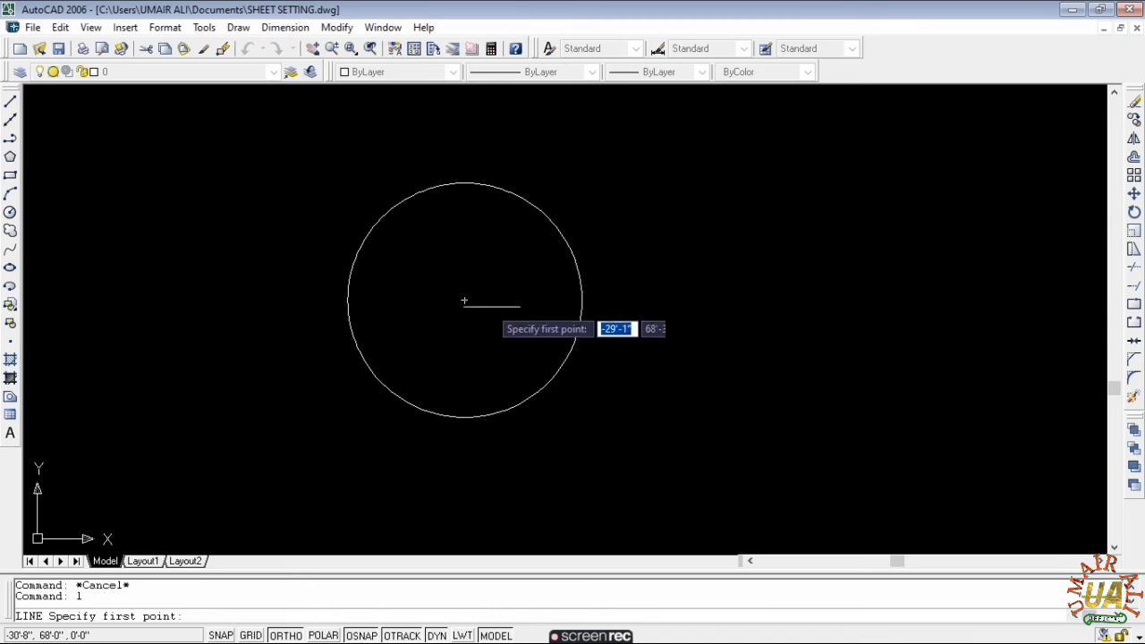
{"action": "left_click", "coordinate": [474, 300]}
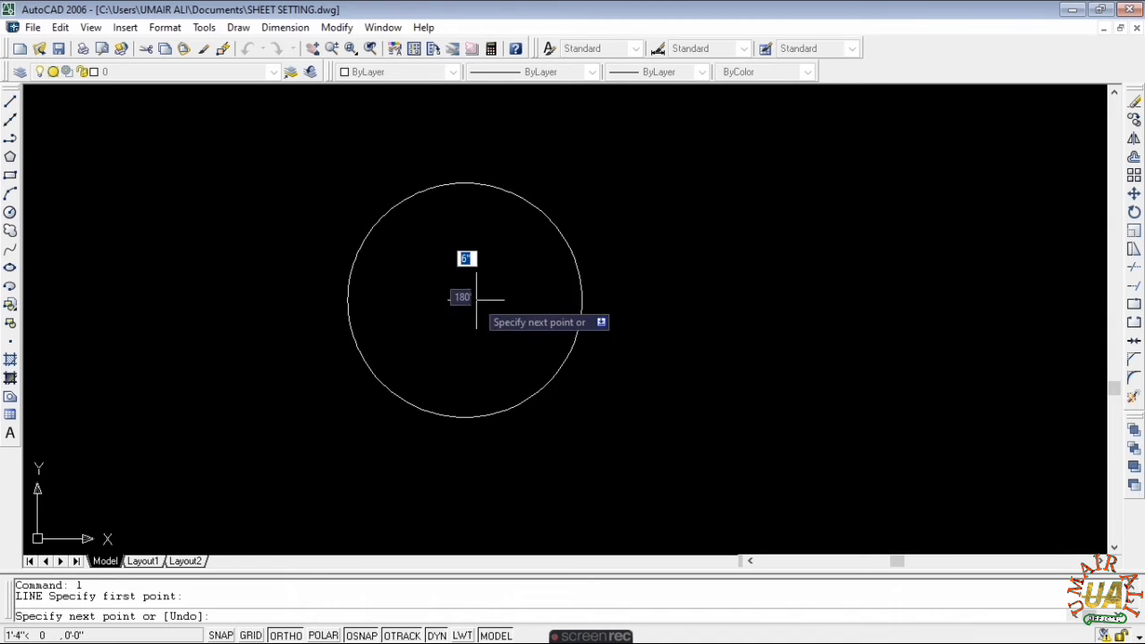
{"action": "left_click", "coordinate": [581, 300]}
{"action": "key", "text": "Escape"}
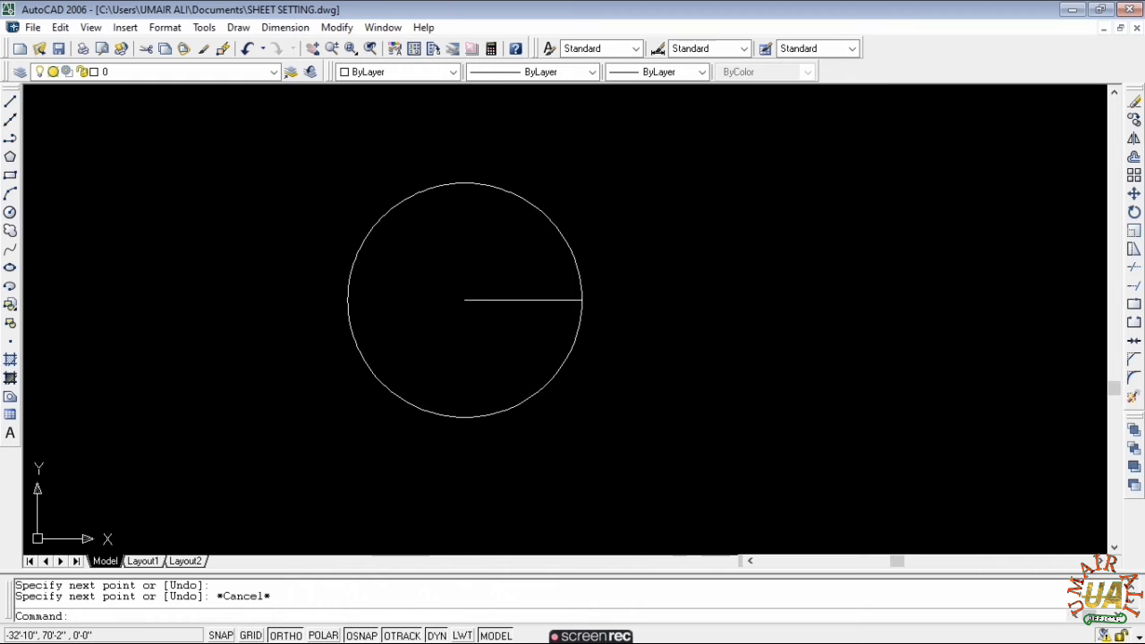
{"action": "type", "text": "l"}
{"action": "key", "text": "Return"}
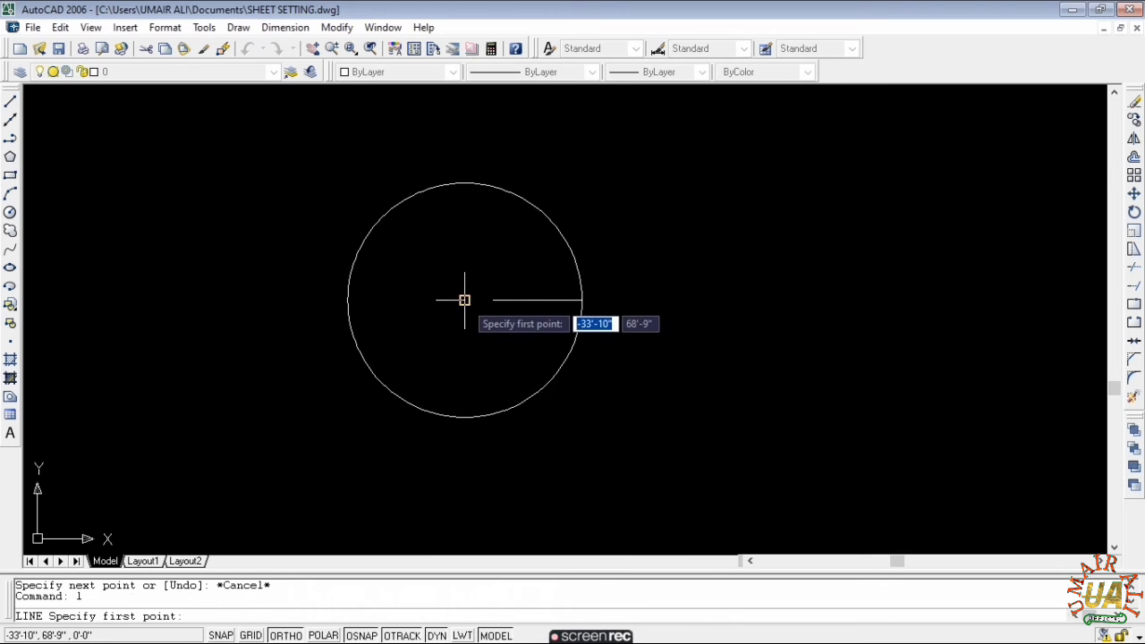
{"action": "left_click", "coordinate": [464, 301]}
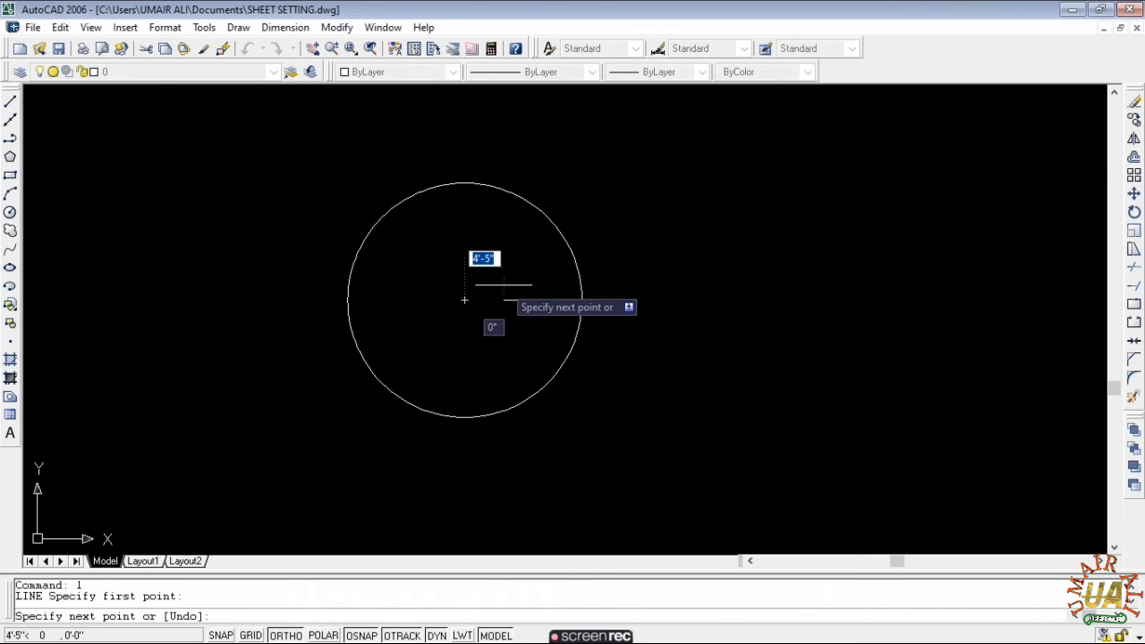
{"action": "key", "text": "F8"}
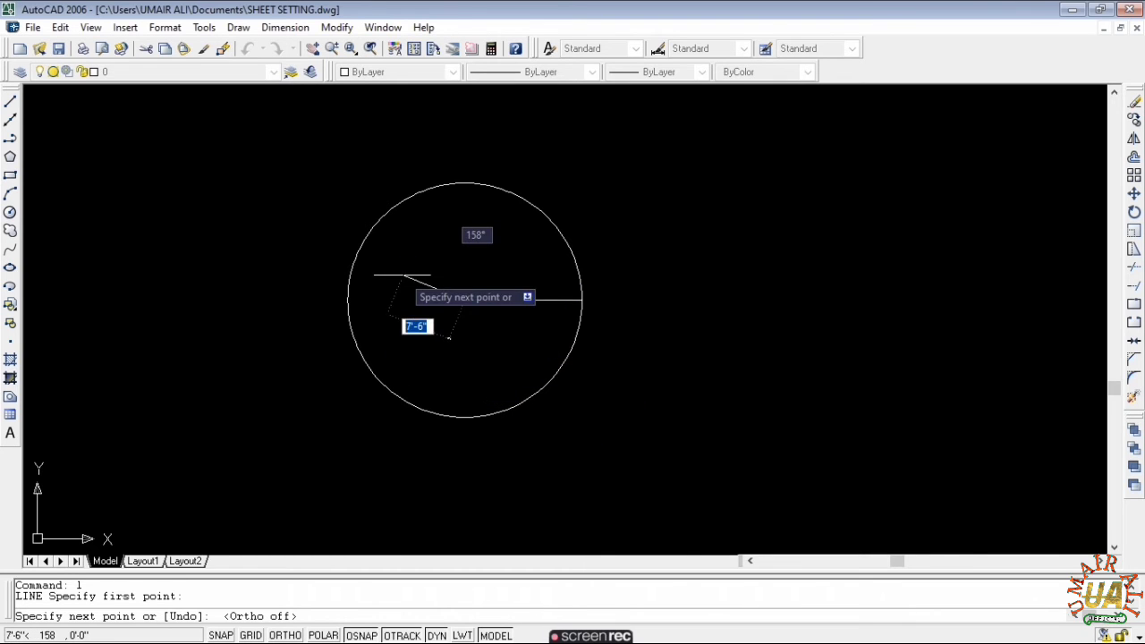
{"action": "key", "text": "Escape"}
- Erase the circle and the radius line
{"action": "left_click", "coordinate": [622, 179]}
{"action": "left_click", "coordinate": [285, 405]}
{"action": "type", "text": "e"}
{"action": "key", "text": "Return"}
{"action": "key", "text": "Escape"}
{"action": "key", "text": "Escape"}
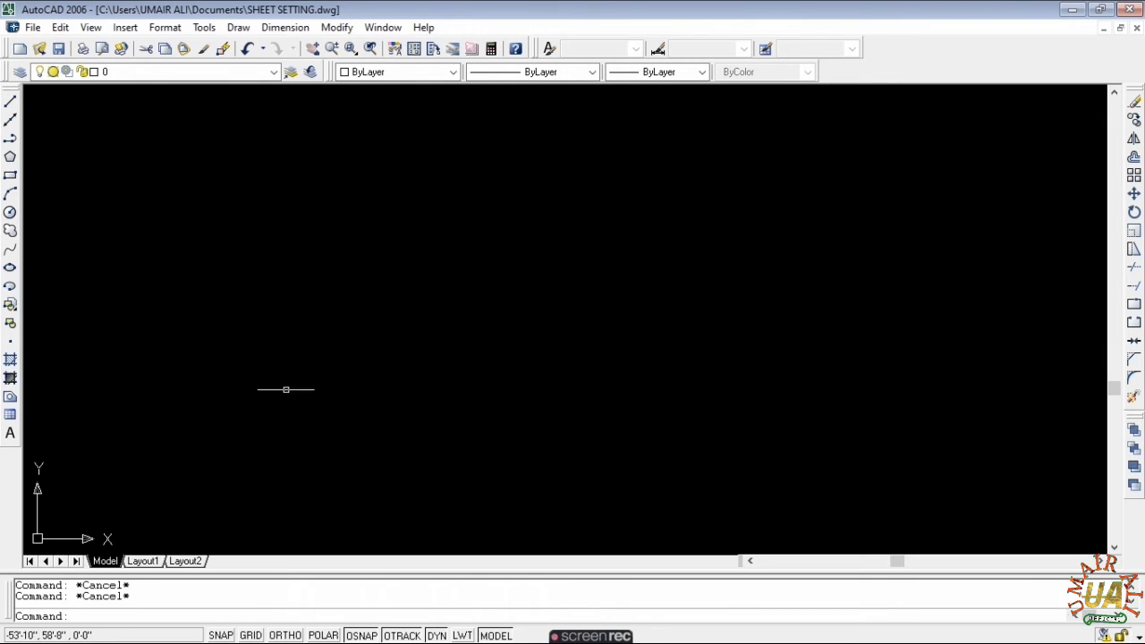
- Cancel a few false starts of the circle command
{"action": "left_click", "coordinate": [10, 213]}
{"action": "key", "text": "Escape"}
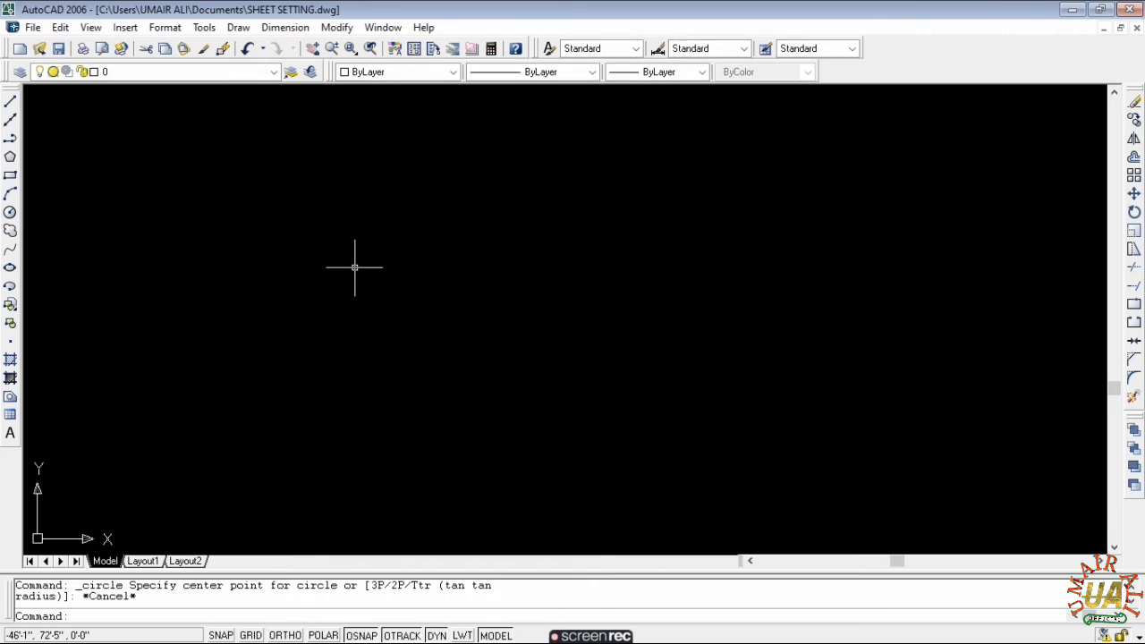
{"action": "type", "text": "c"}
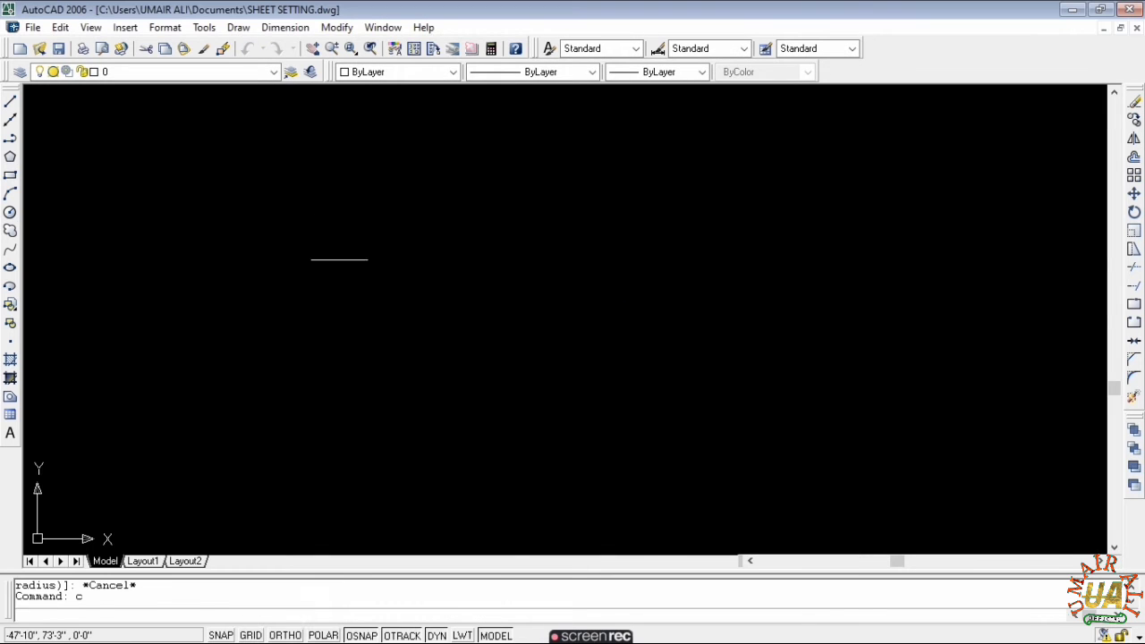
{"action": "key", "text": "Return"}
{"action": "left_click", "coordinate": [376, 259]}
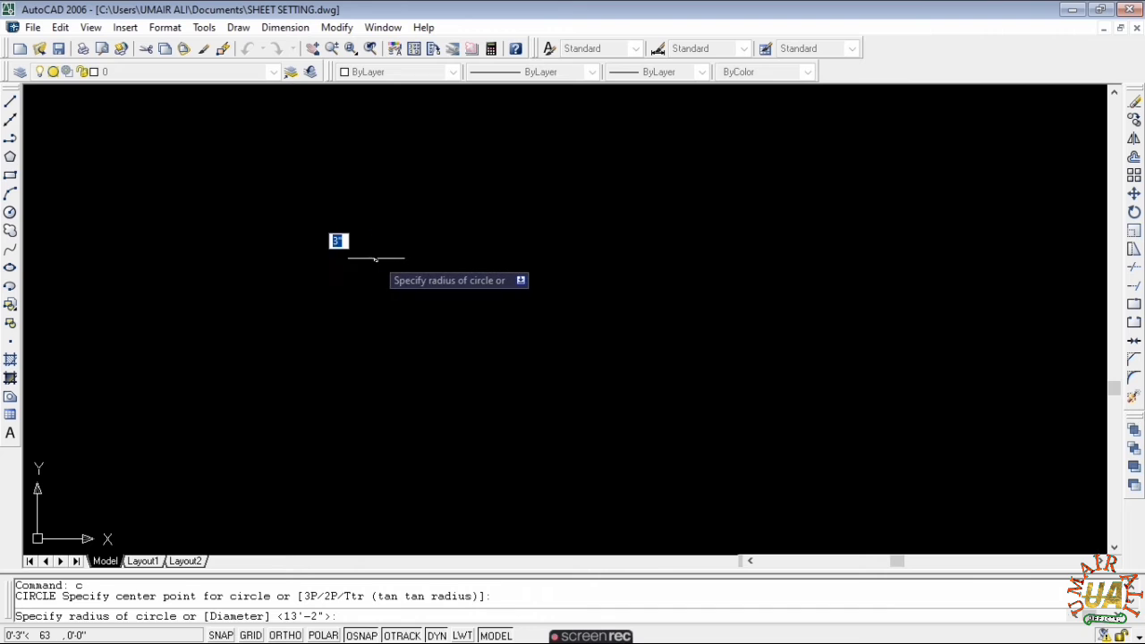
{"action": "key", "text": "Escape"}
{"action": "left_click", "coordinate": [376, 268]}
{"action": "key", "text": "Return"}
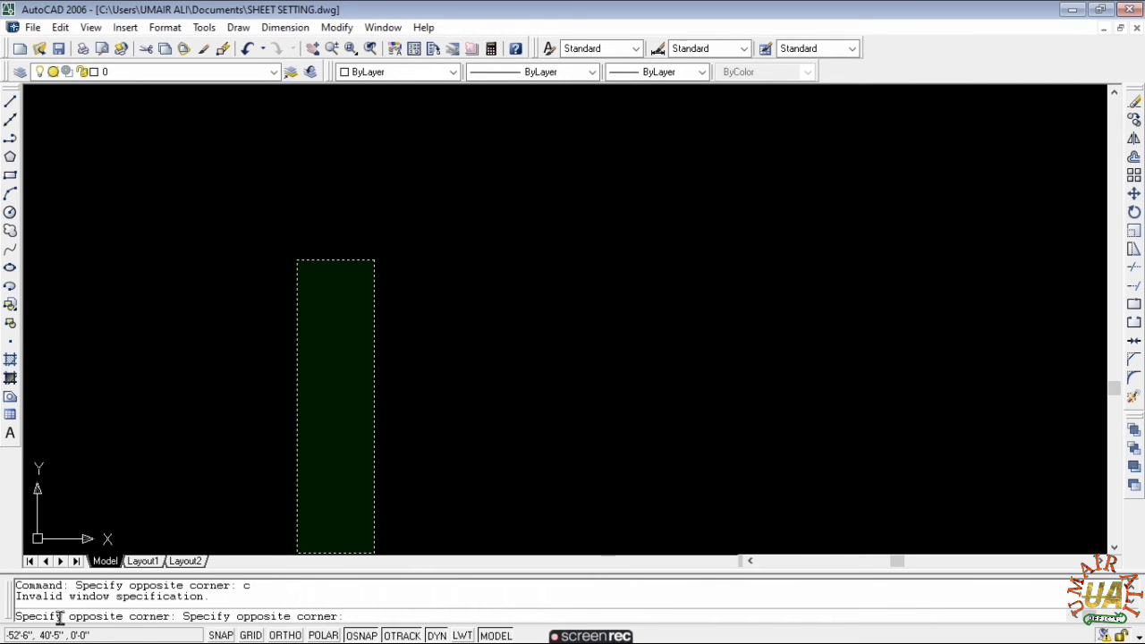
{"action": "key", "text": "Escape"}
{"action": "key", "text": "Escape"}
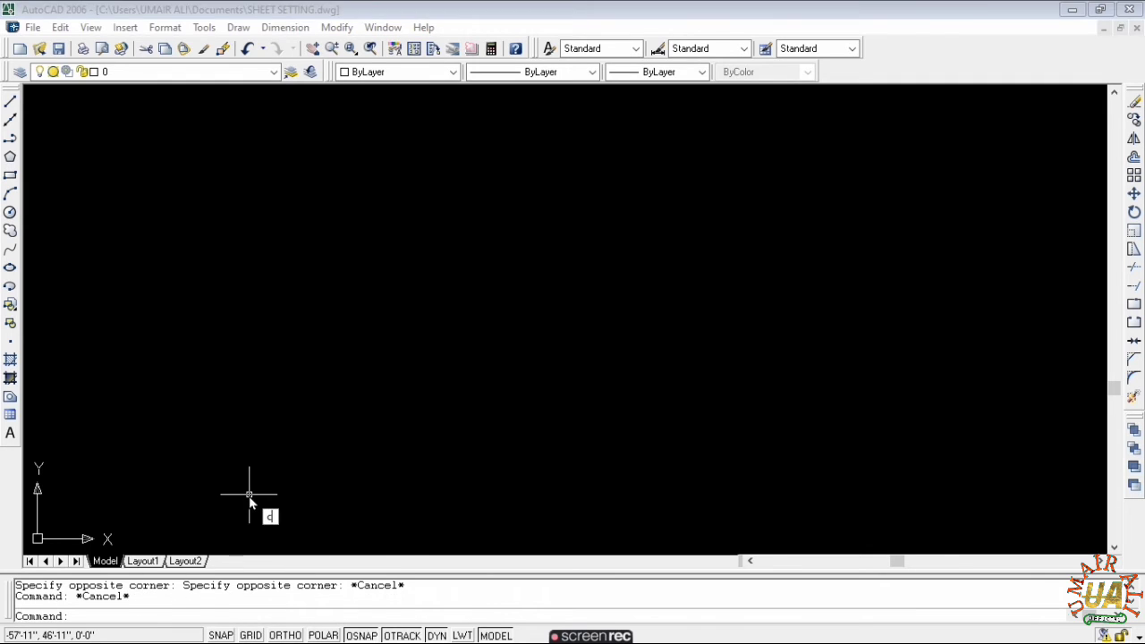
- Draw a circle with radius 5 from a centre picked on the canvas
{"action": "type", "text": "c"}
{"action": "key", "text": "Return"}
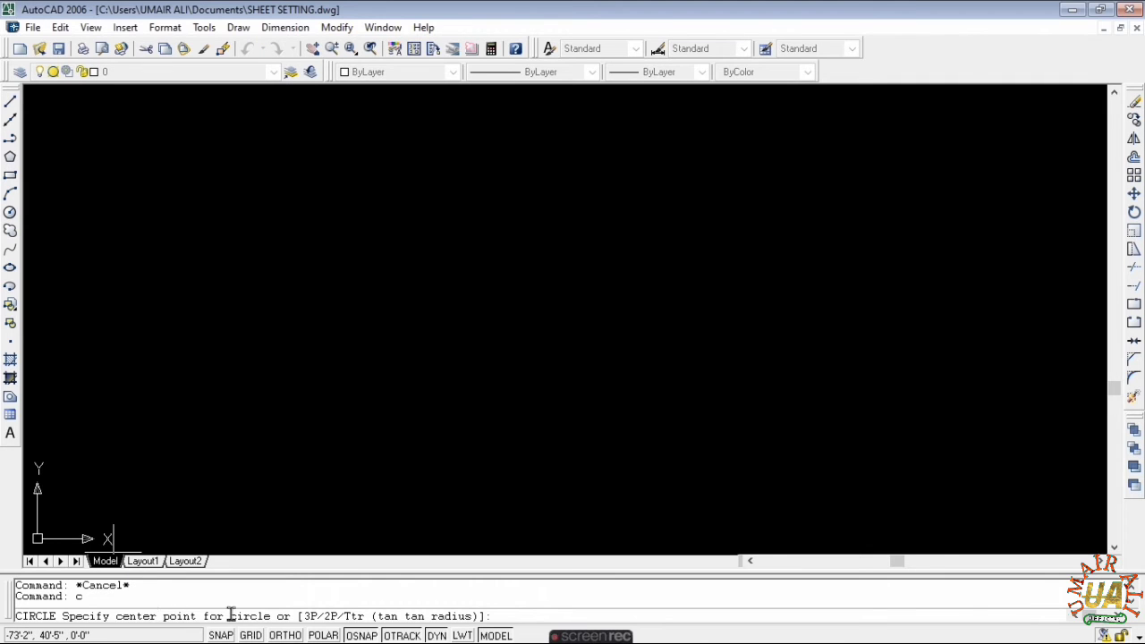
{"action": "left_click", "coordinate": [363, 286]}
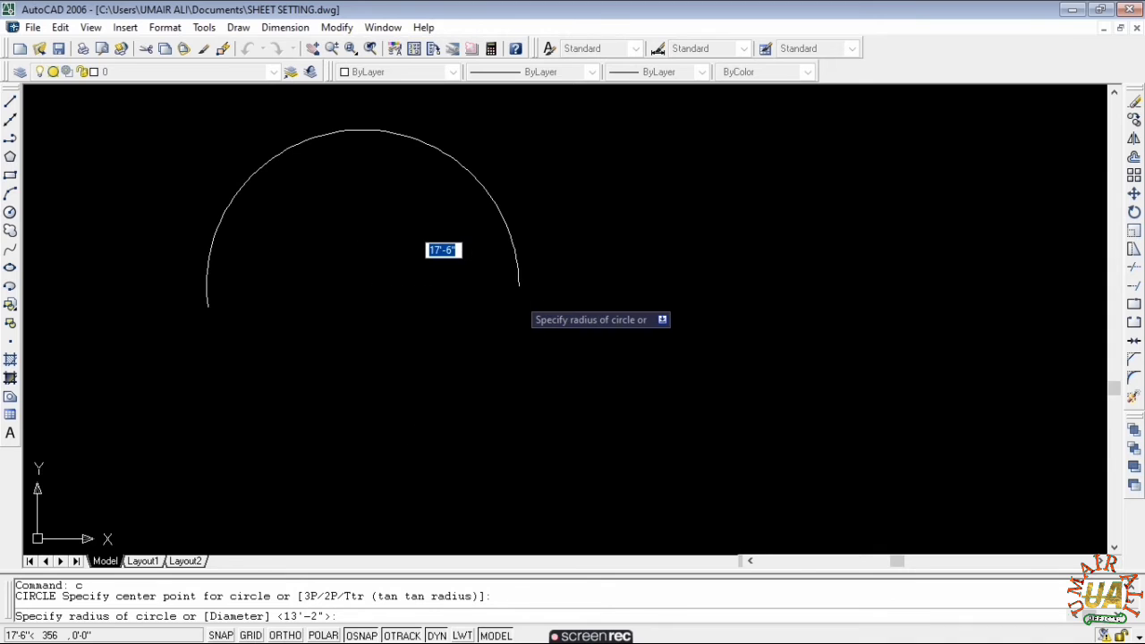
{"action": "type", "text": "5"}
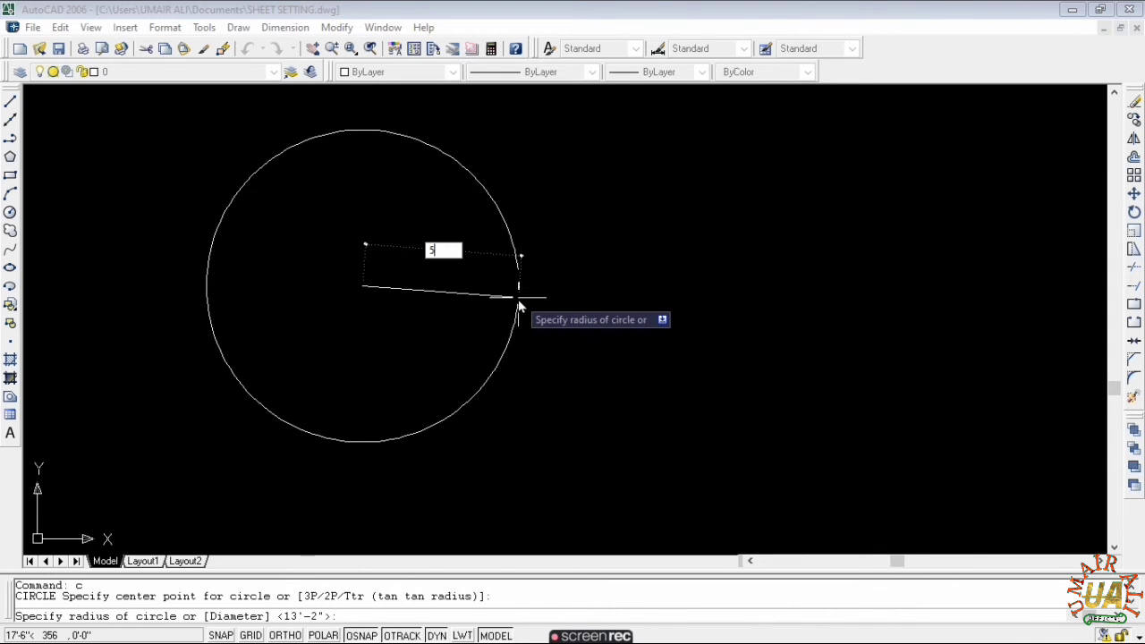
{"action": "key", "text": "Return"}
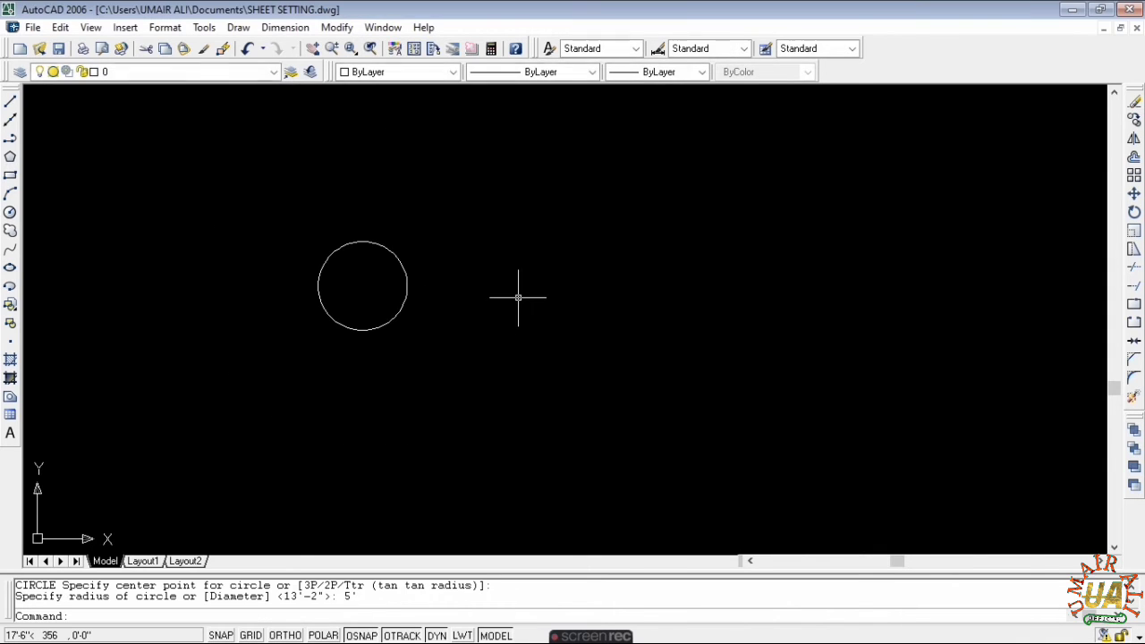
- Switch Ortho mode on with F8, cancelling the trial line started at the circle centre
{"action": "scroll", "coordinate": [342, 281], "scroll_direction": "up", "scroll_amount": 5}
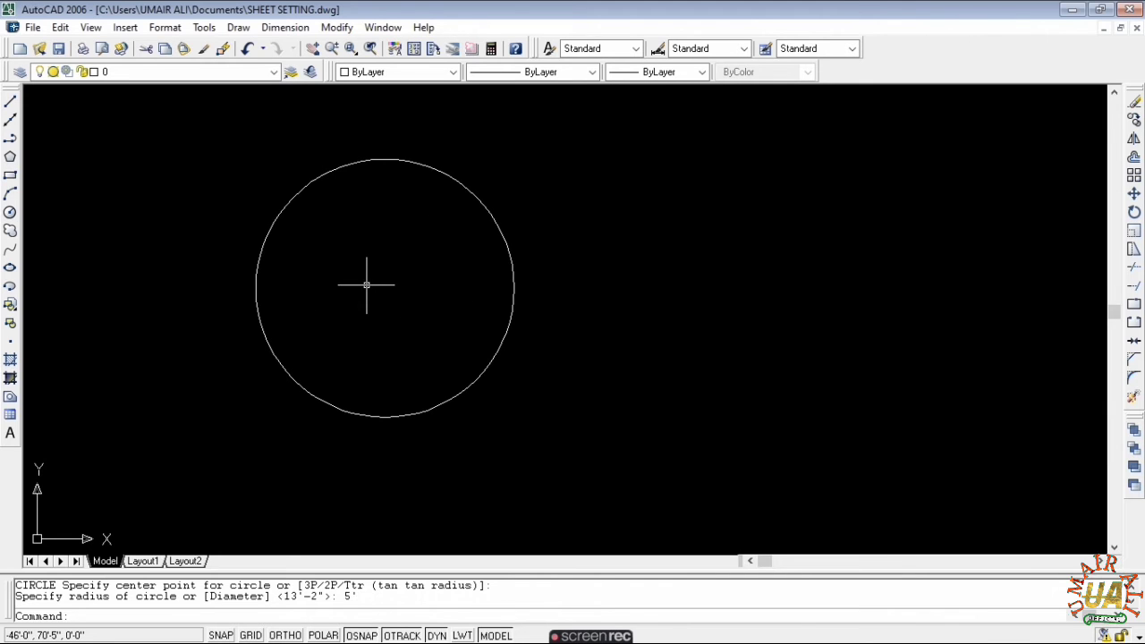
{"action": "key", "text": "Escape"}
{"action": "key", "text": "Escape"}
{"action": "type", "text": "l"}
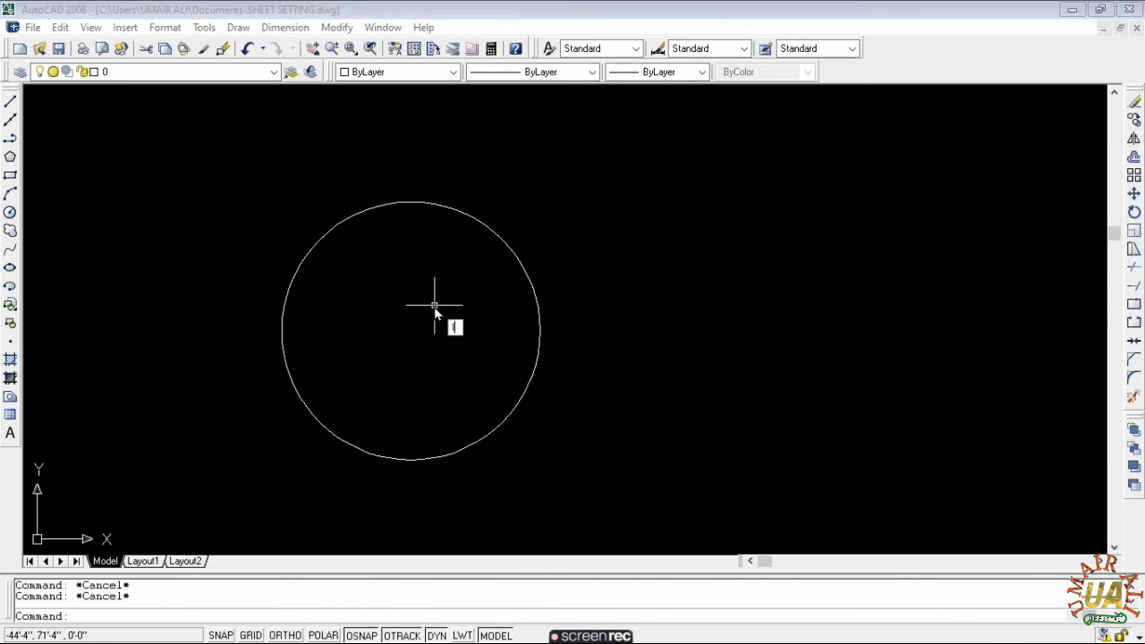
{"action": "key", "text": "Return"}
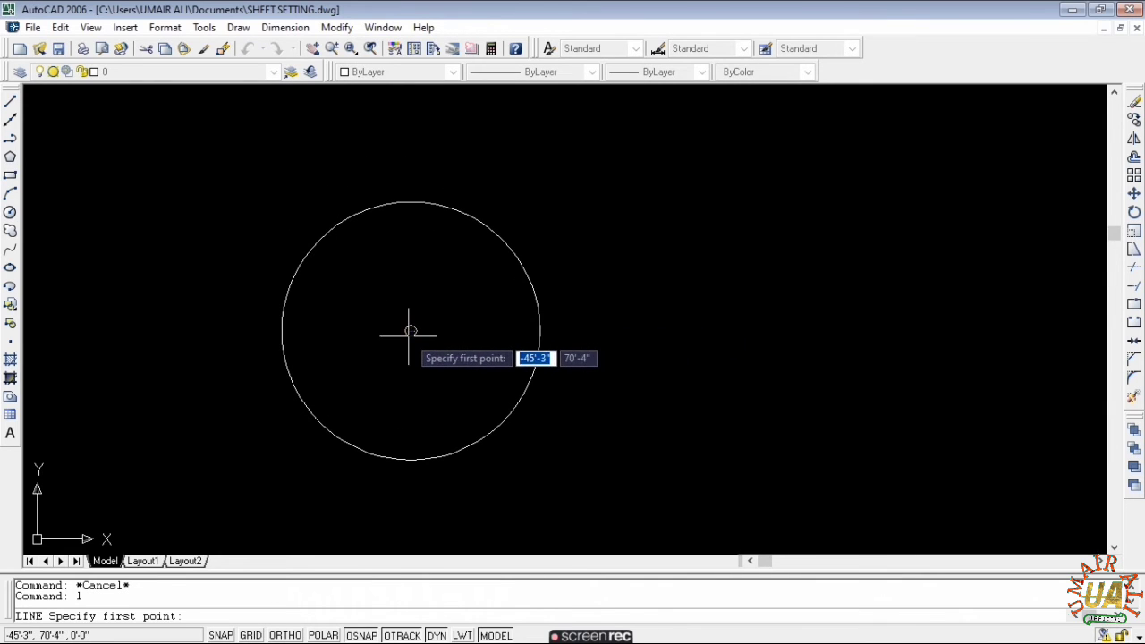
{"action": "left_click", "coordinate": [410, 331]}
{"action": "key", "text": "F8"}
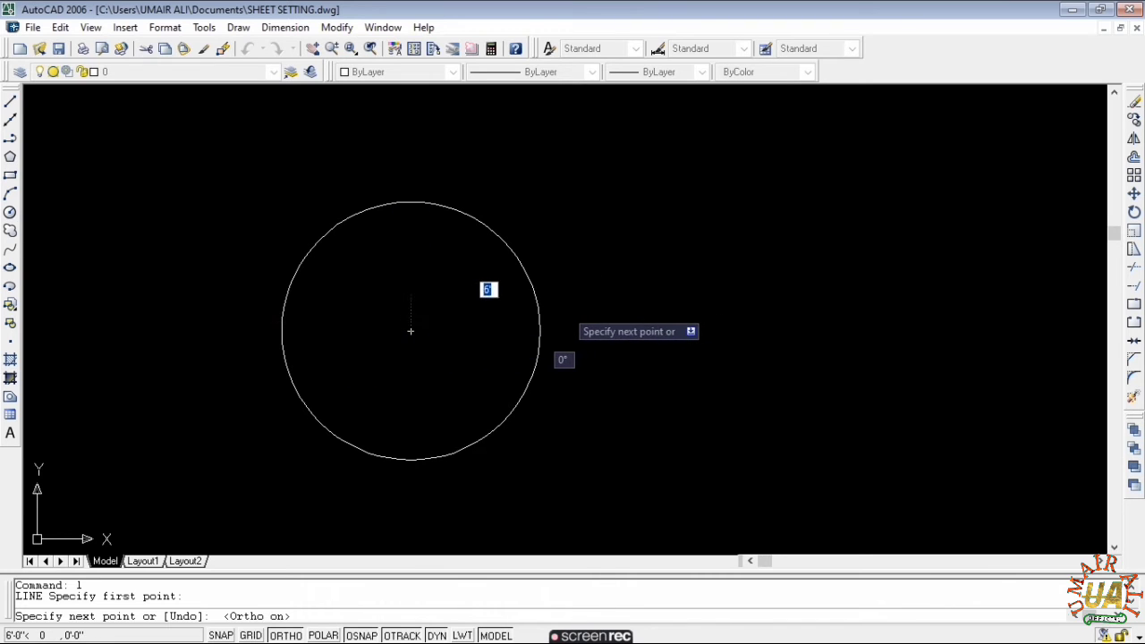
{"action": "key", "text": "Escape"}
{"action": "key", "text": "Escape"}
{"action": "scroll", "coordinate": [484, 286], "scroll_direction": "down", "scroll_amount": 2}
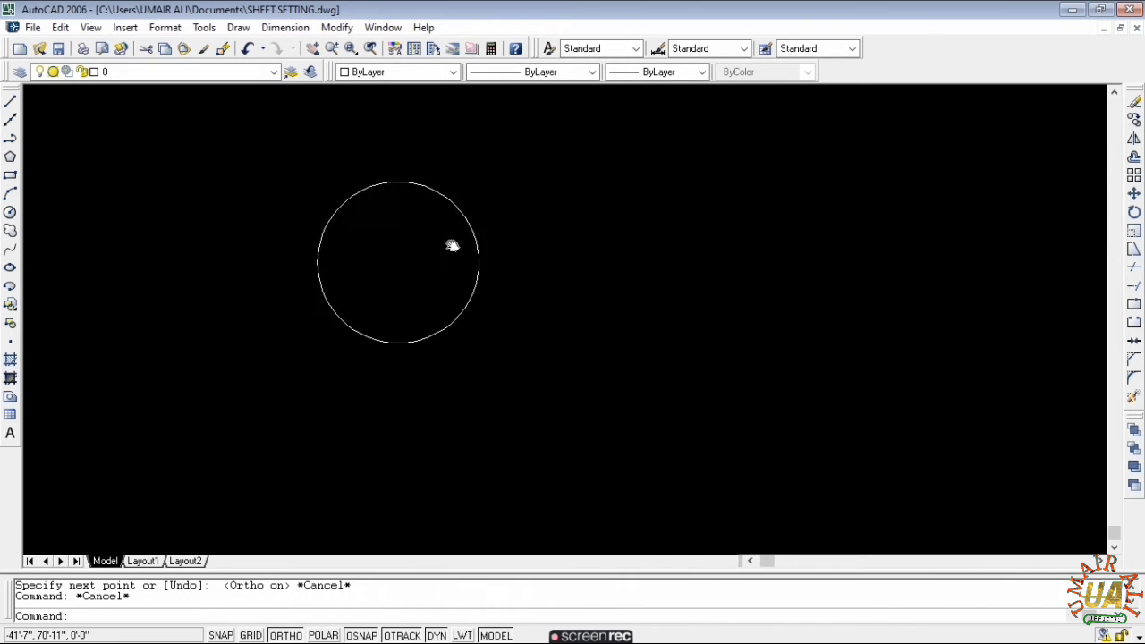
{"action": "key", "text": "Escape"}
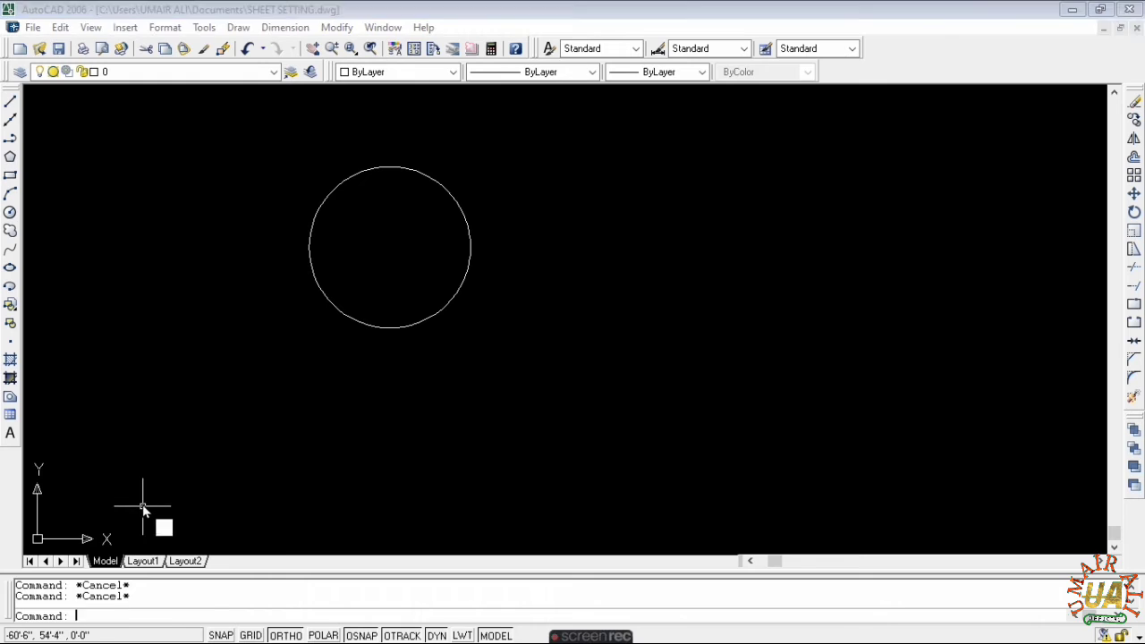
- Draw a 10' diameter circle to the right, its centre level with the first circle's
{"action": "type", "text": "c"}
{"action": "key", "text": "Return"}
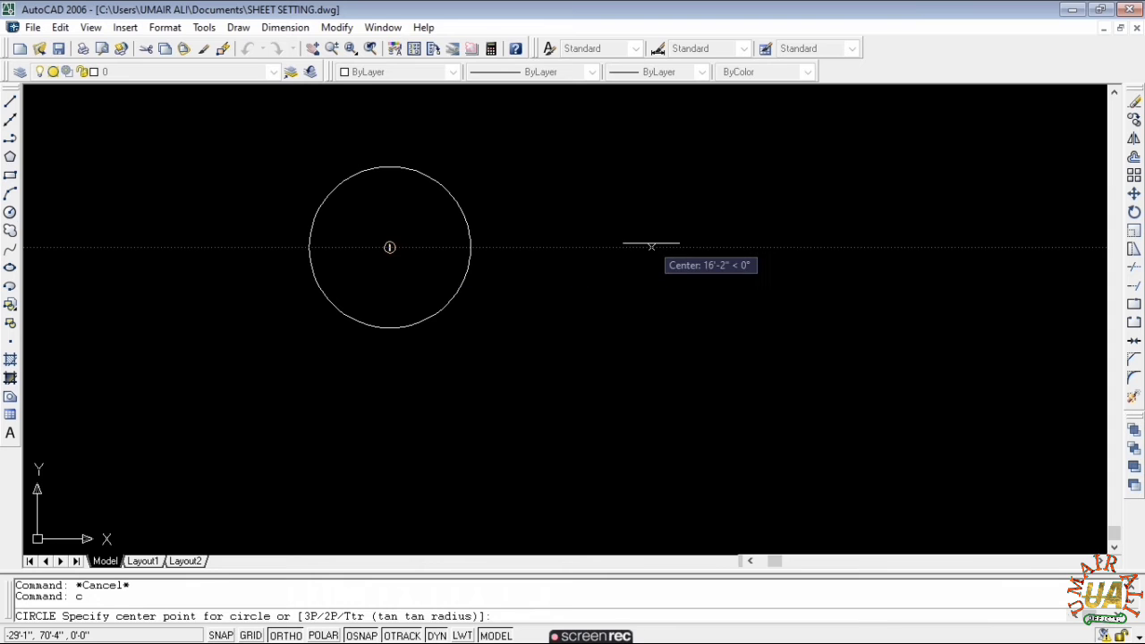
{"action": "left_click", "coordinate": [699, 247]}
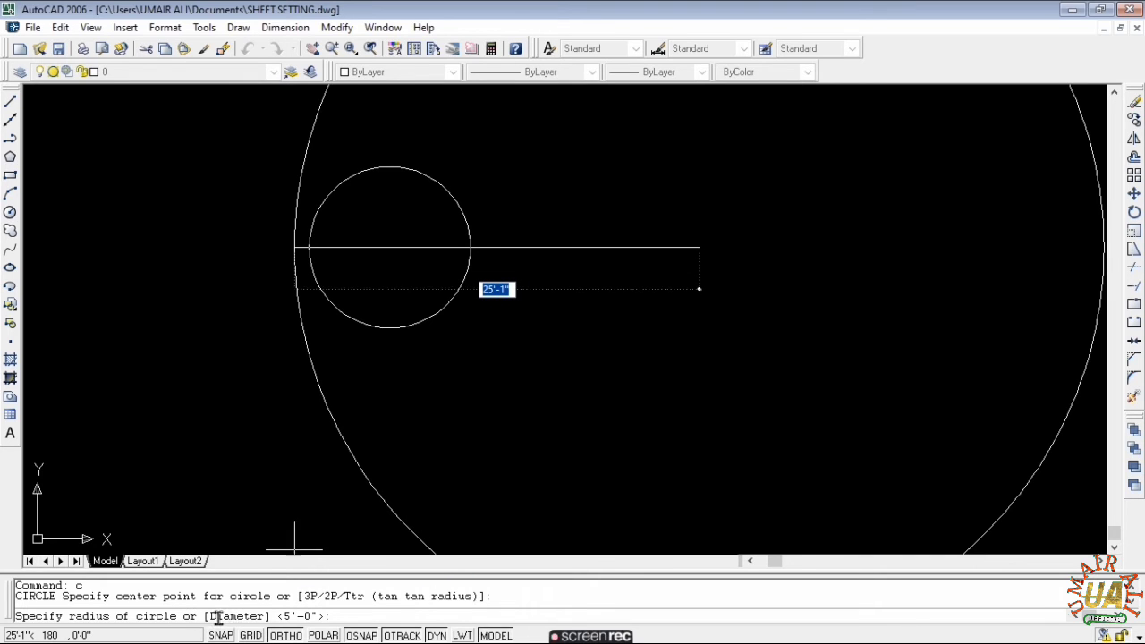
{"action": "type", "text": "d"}
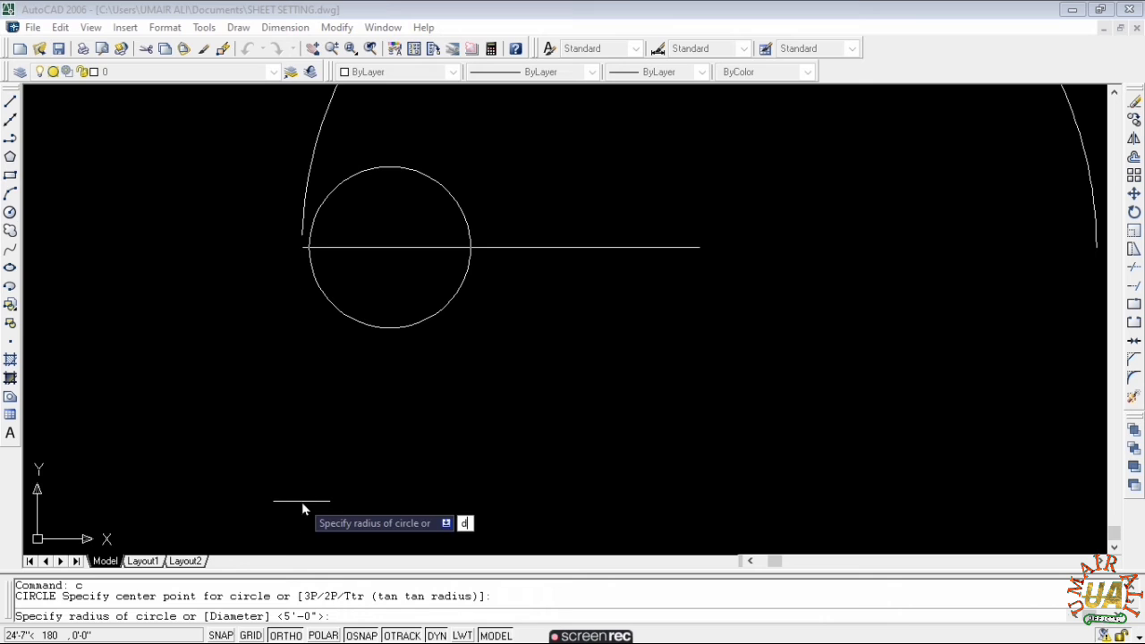
{"action": "key", "text": "Return"}
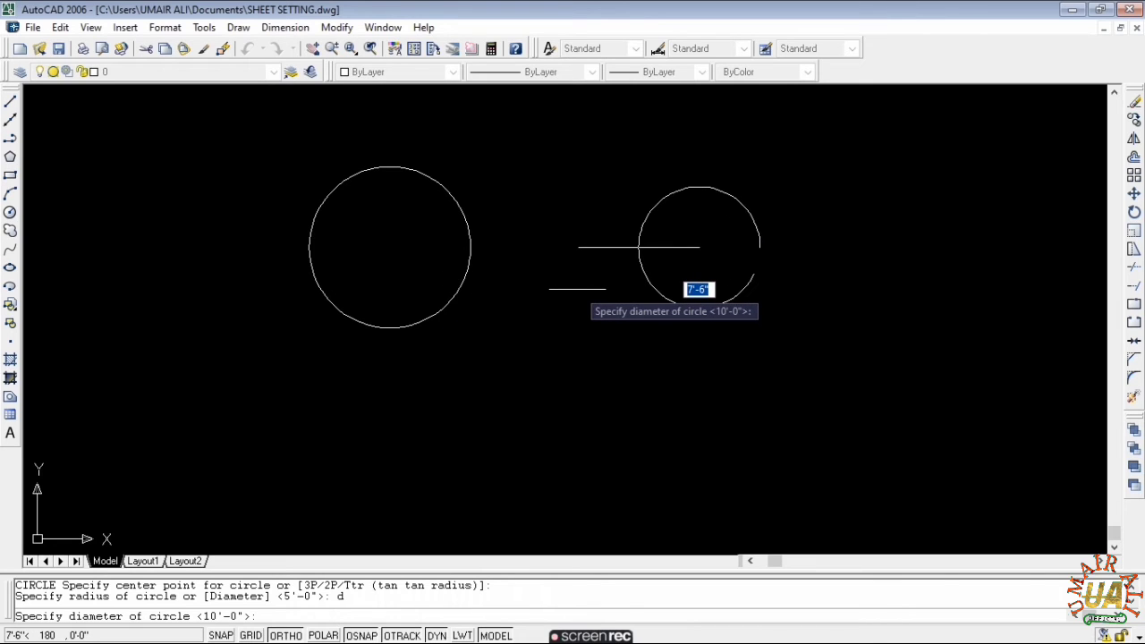
{"action": "type", "text": "10"}
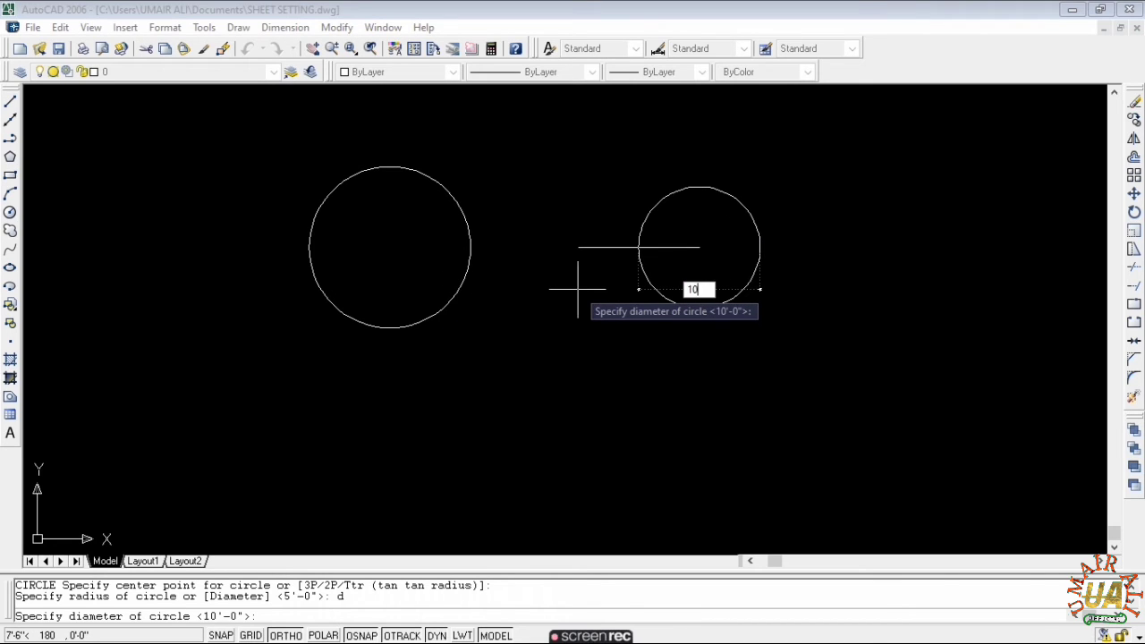
{"action": "type", "text": "'"}
{"action": "key", "text": "Return"}
{"action": "key", "text": "Escape"}
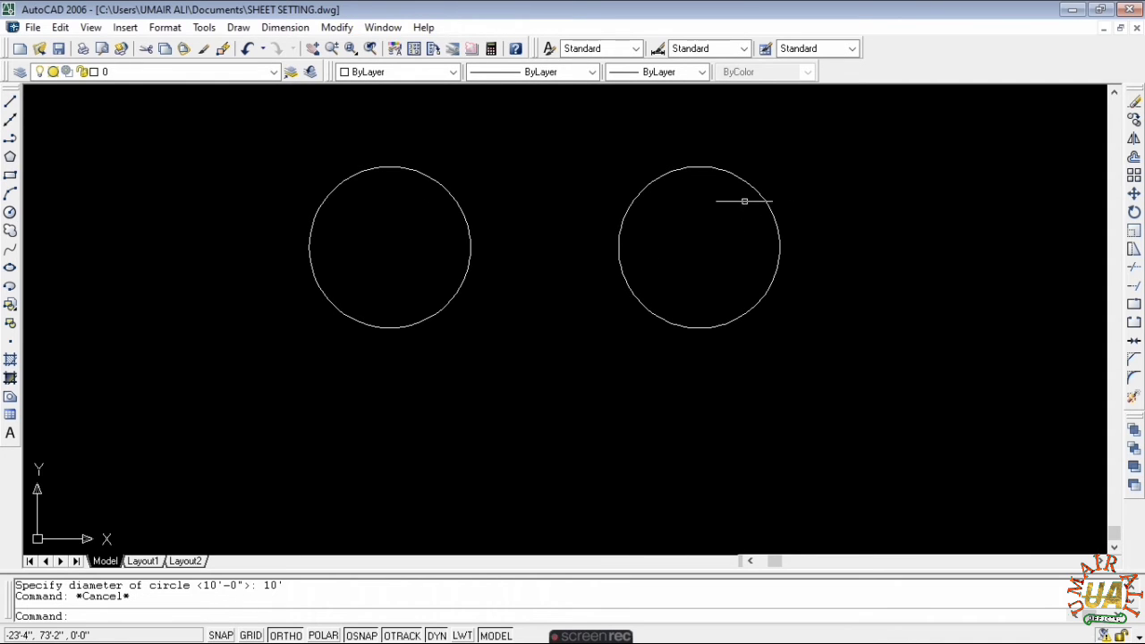
- Move the right circle from its left quadrant onto the left circle's right quadrant
{"action": "left_click", "coordinate": [711, 172]}
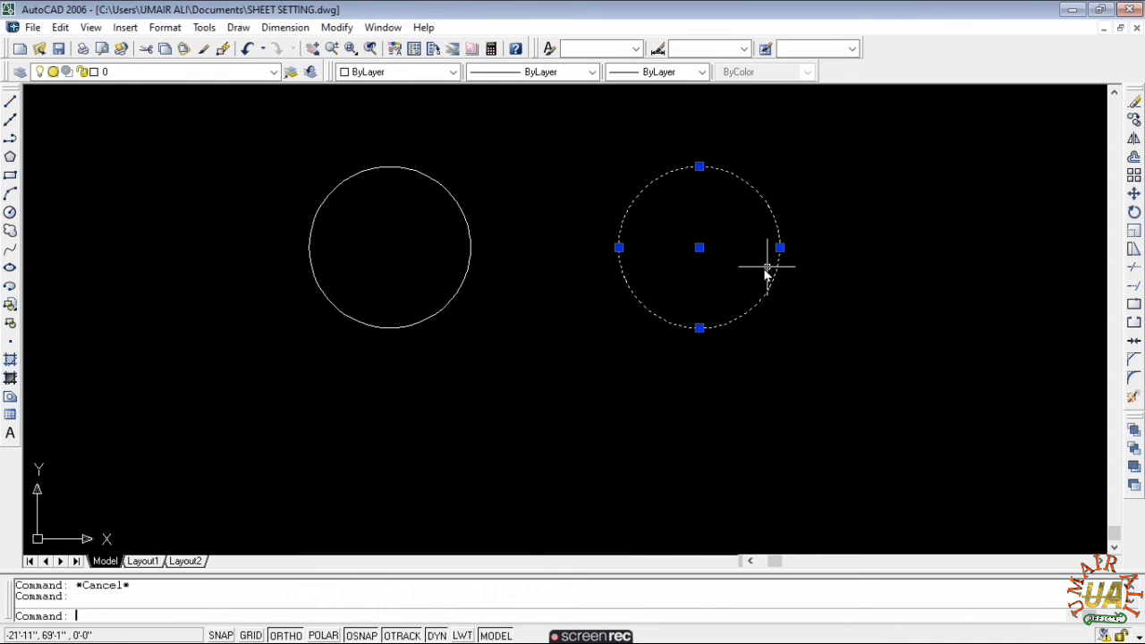
{"action": "type", "text": "m"}
{"action": "key", "text": "Return"}
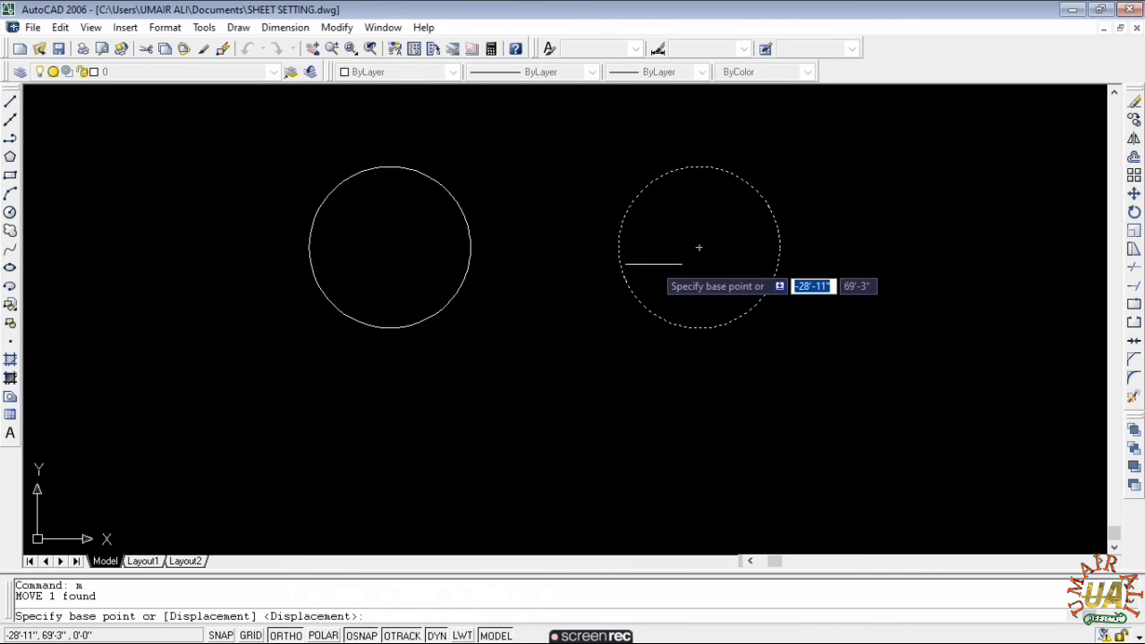
{"action": "left_click", "coordinate": [617, 247]}
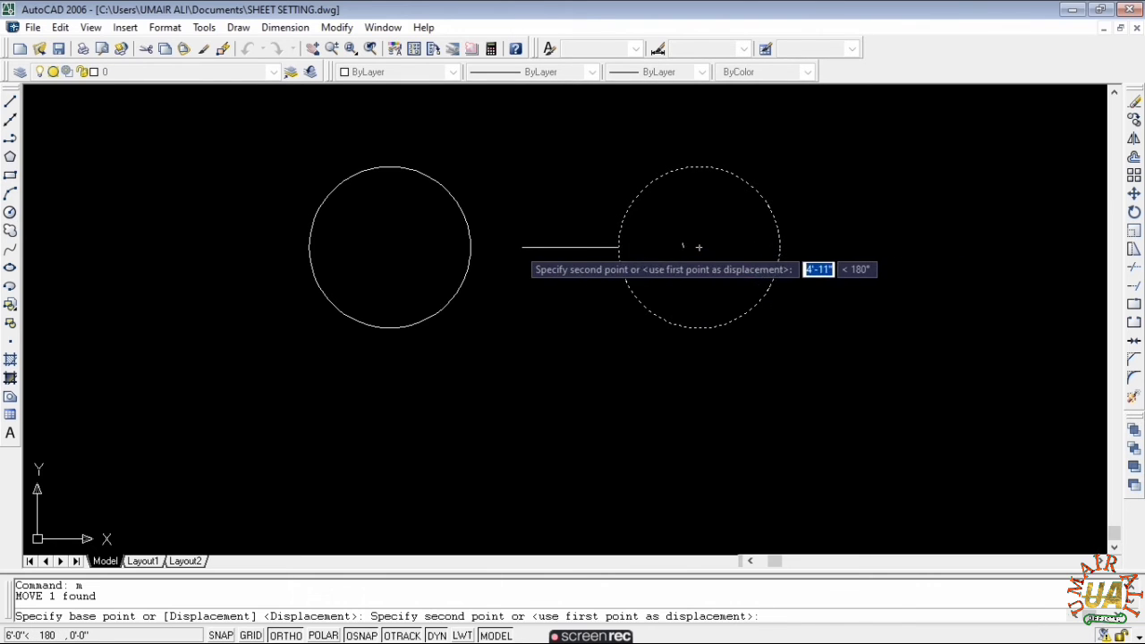
{"action": "left_click", "coordinate": [470, 247]}
{"action": "key", "text": "Escape"}
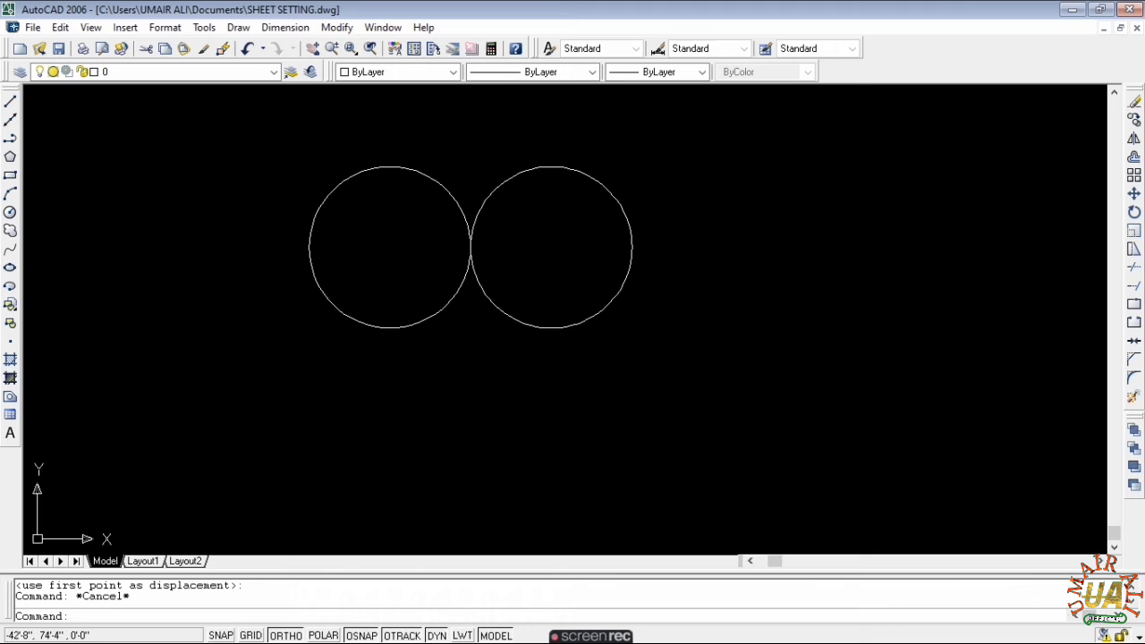
- Draw horizontal lines from the left circle's top and bottom quadrants extending past the right circle
{"action": "type", "text": "l"}
{"action": "key", "text": "Return"}
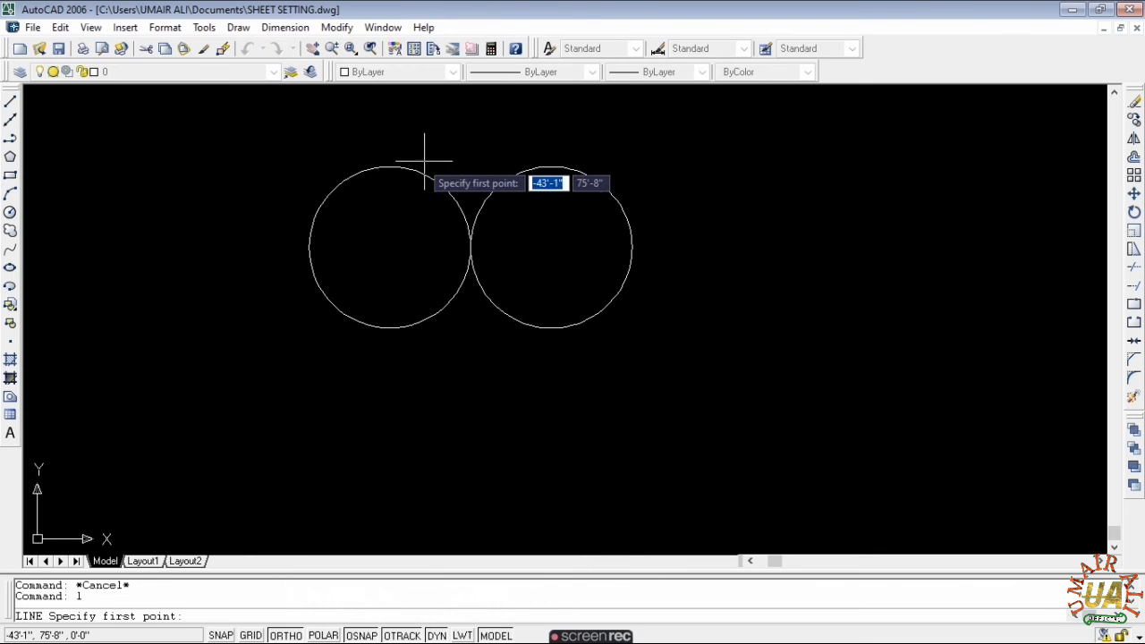
{"action": "left_click", "coordinate": [389, 167]}
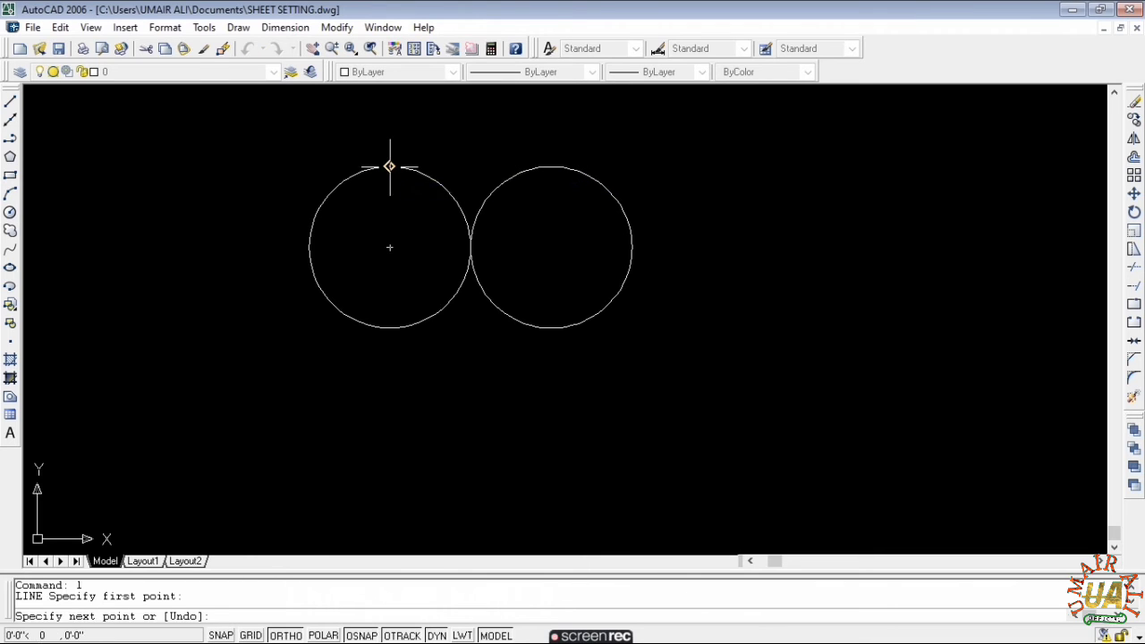
{"action": "left_click", "coordinate": [690, 167]}
{"action": "key", "text": "Escape"}
{"action": "key", "text": "Return"}
{"action": "left_click", "coordinate": [390, 327]}
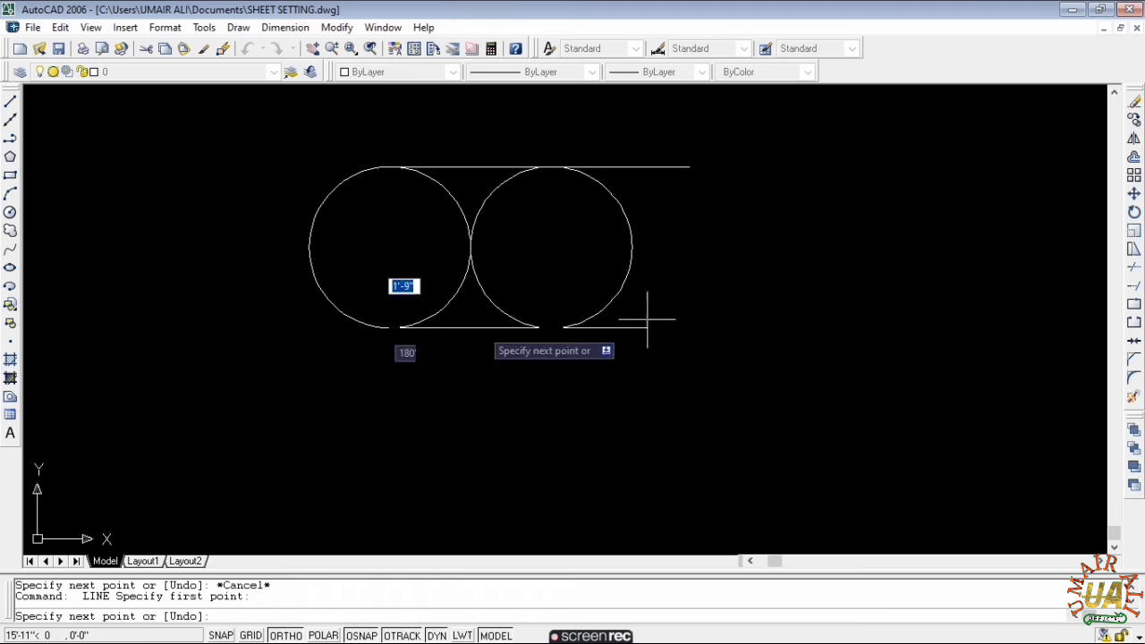
{"action": "left_click", "coordinate": [775, 324]}
{"action": "key", "text": "Escape"}
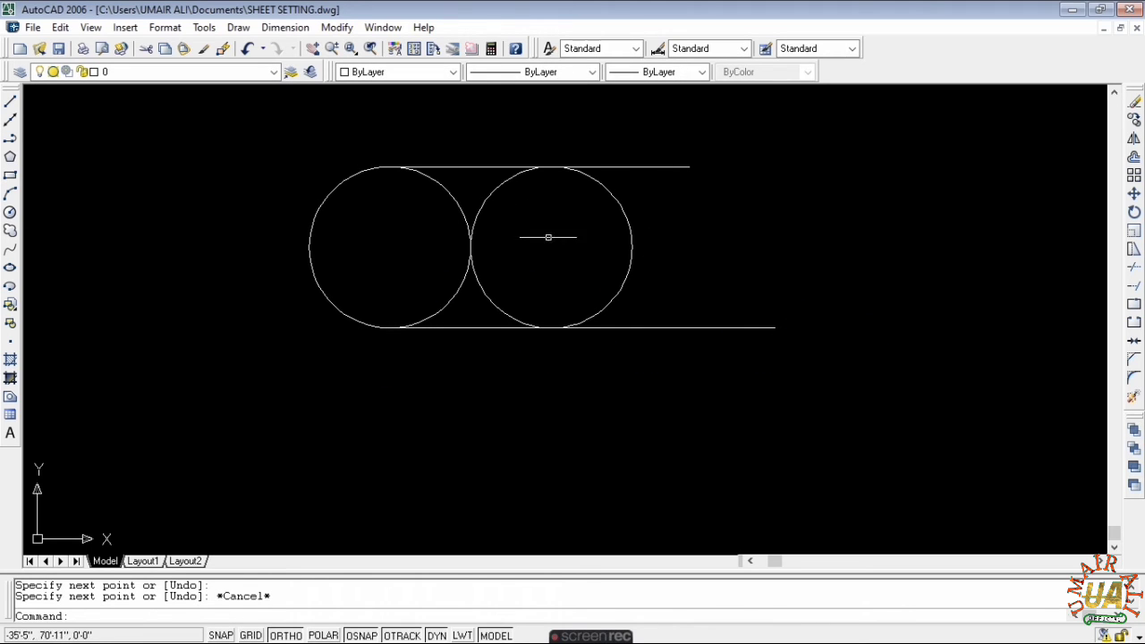
{"action": "key", "text": "Escape"}
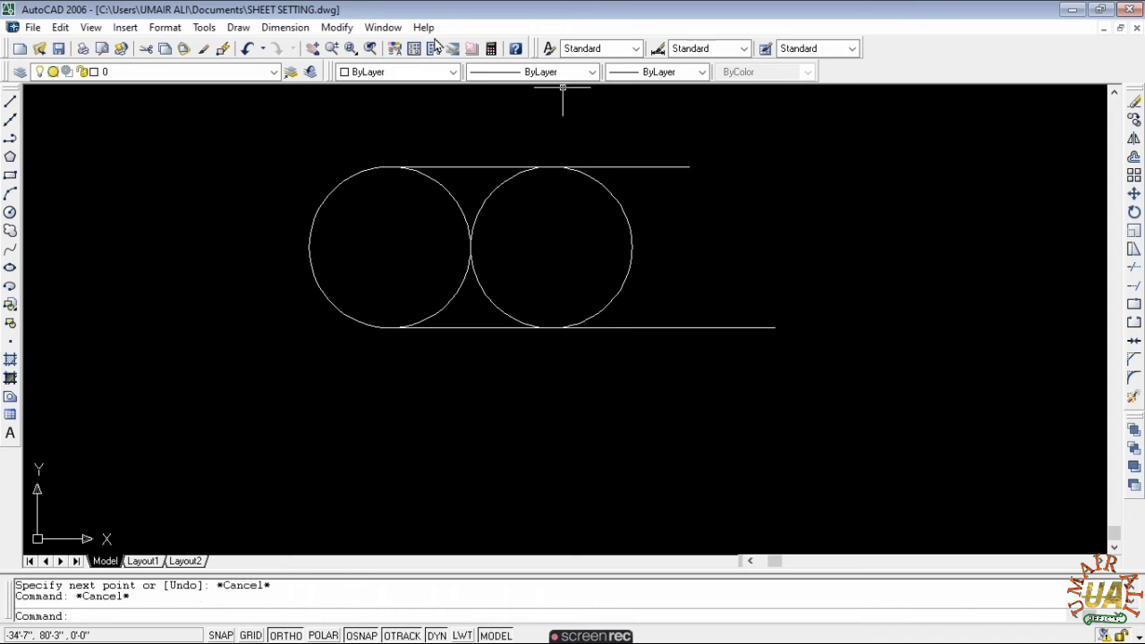
- Place ⌀10' diameter dimensions left of the left circle and right of the right circle
{"action": "left_click", "coordinate": [285, 28]}
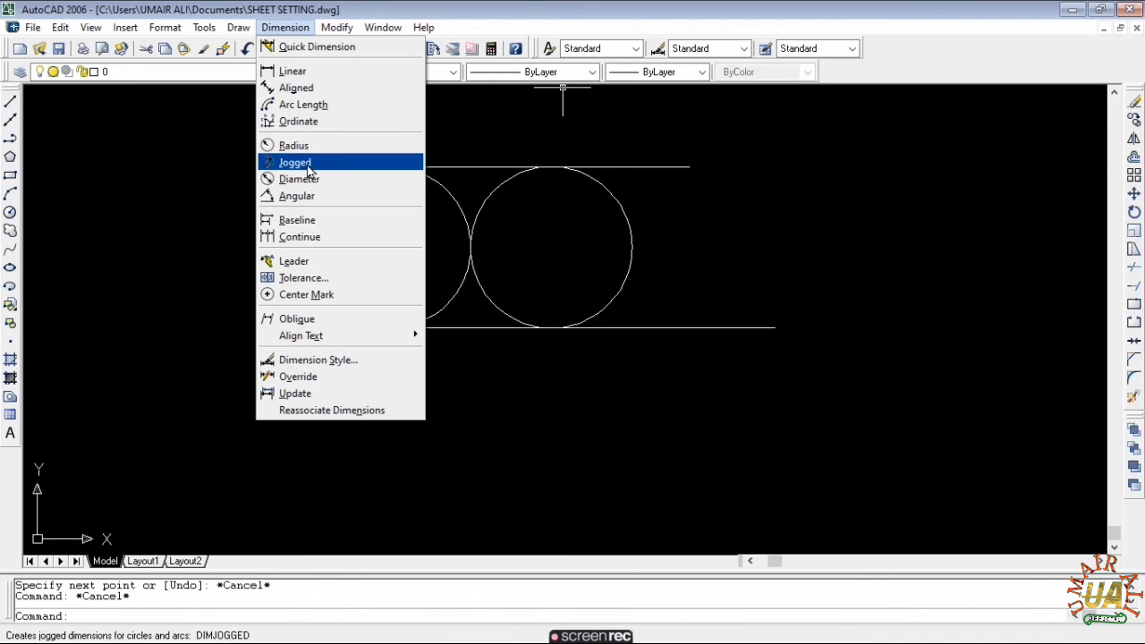
{"action": "left_click", "coordinate": [299, 178]}
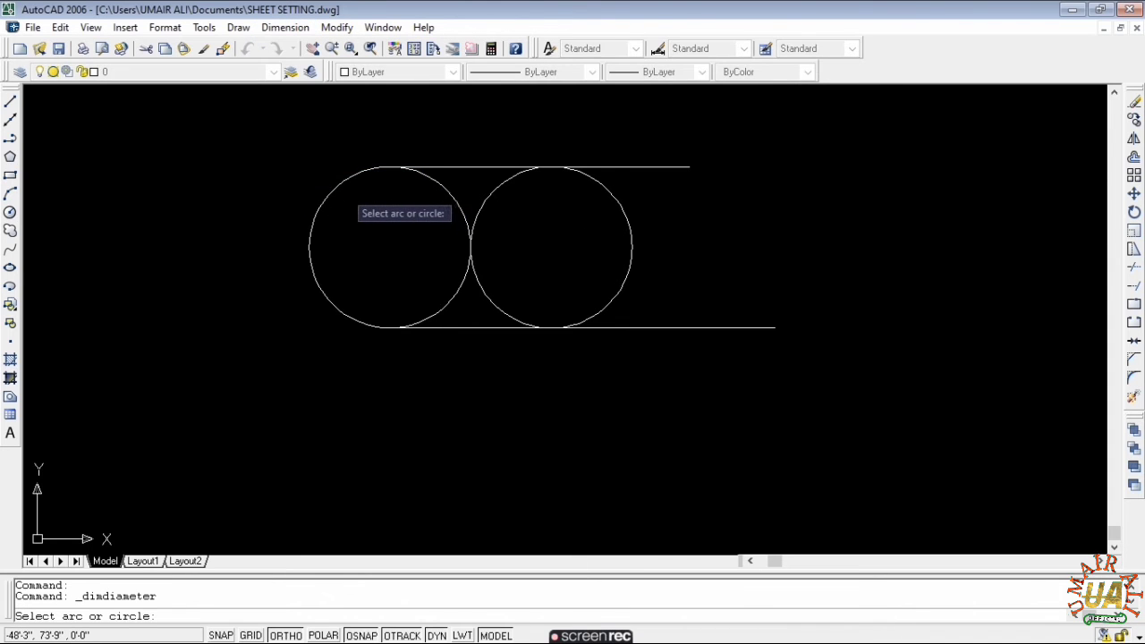
{"action": "left_click", "coordinate": [334, 192]}
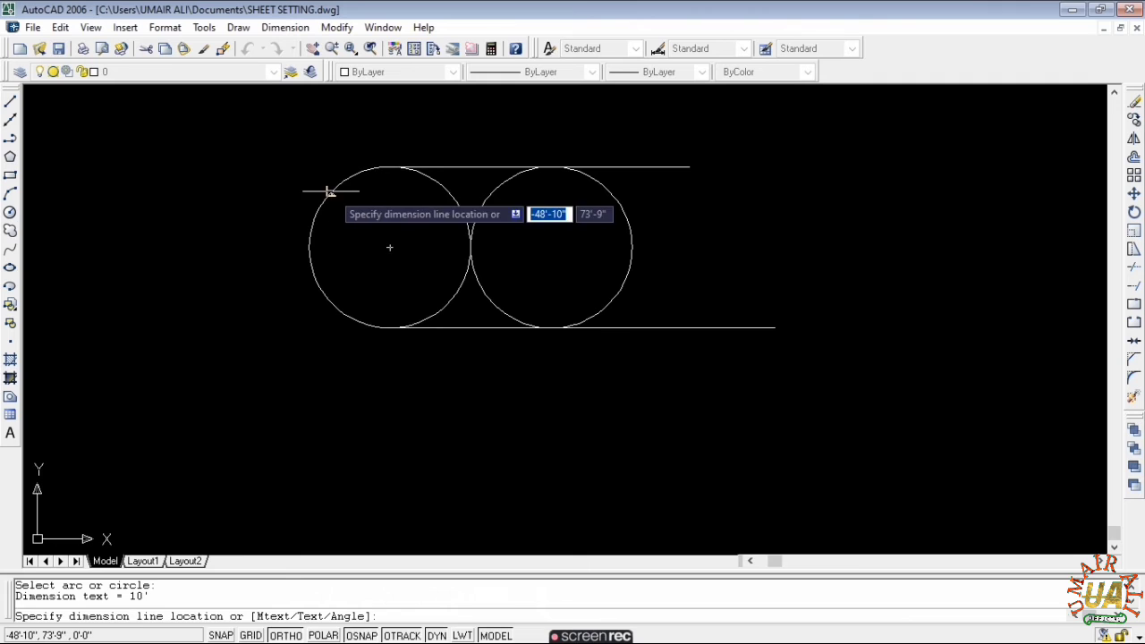
{"action": "right_click", "coordinate": [285, 246]}
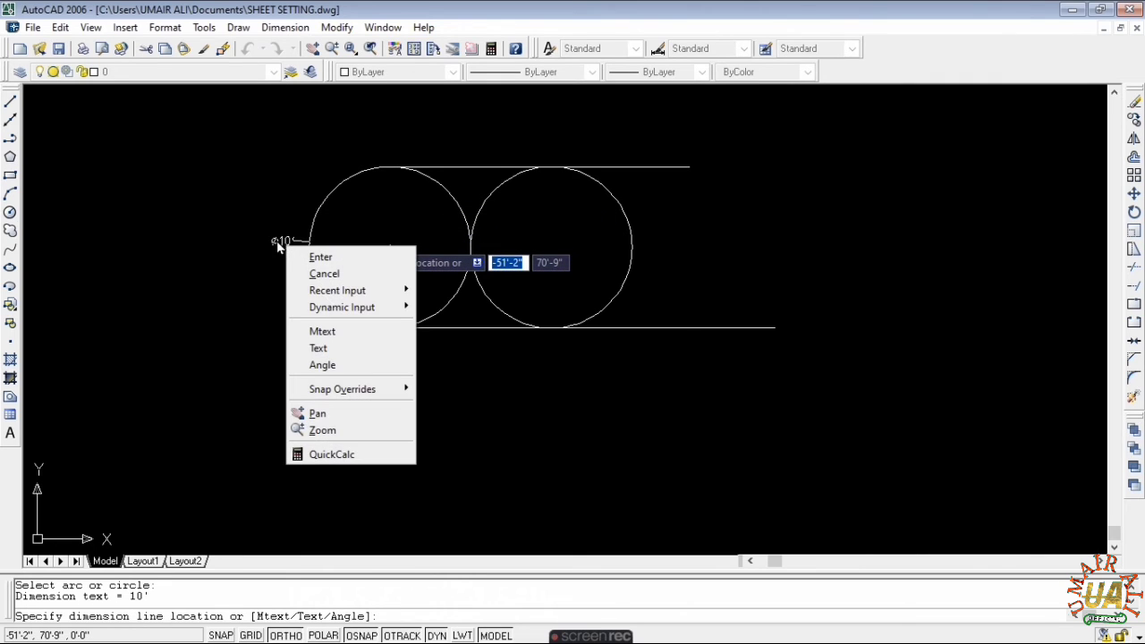
{"action": "left_click", "coordinate": [266, 245]}
{"action": "key", "text": "Escape"}
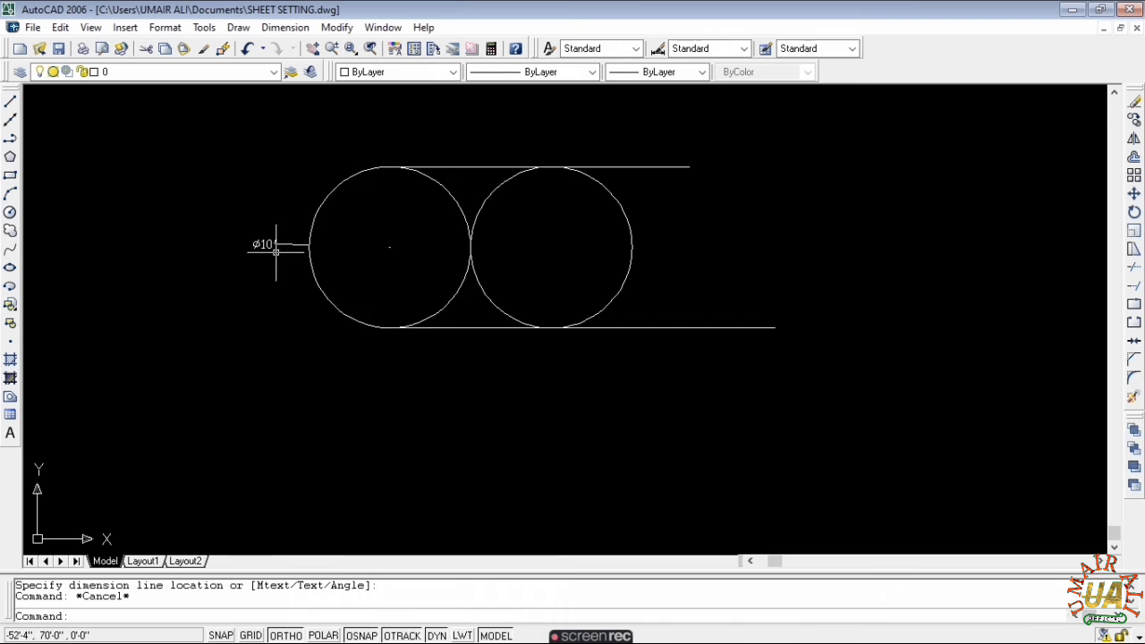
{"action": "scroll", "coordinate": [255, 241], "scroll_direction": "up", "scroll_amount": 5}
{"action": "scroll", "coordinate": [255, 241], "scroll_direction": "down", "scroll_amount": 5}
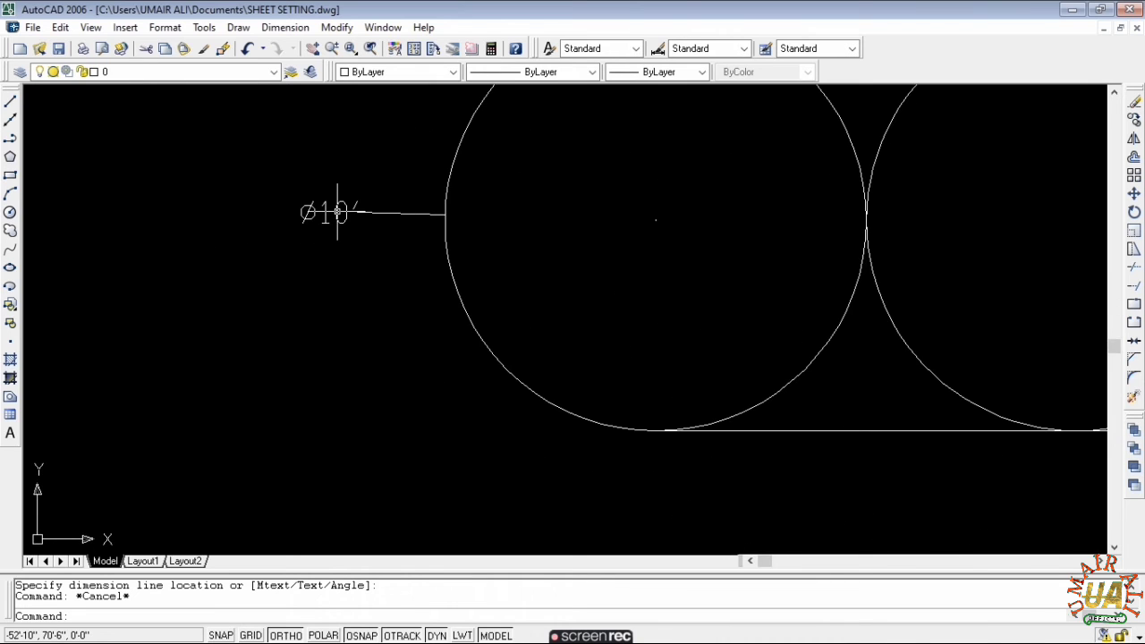
{"action": "key", "text": "Return"}
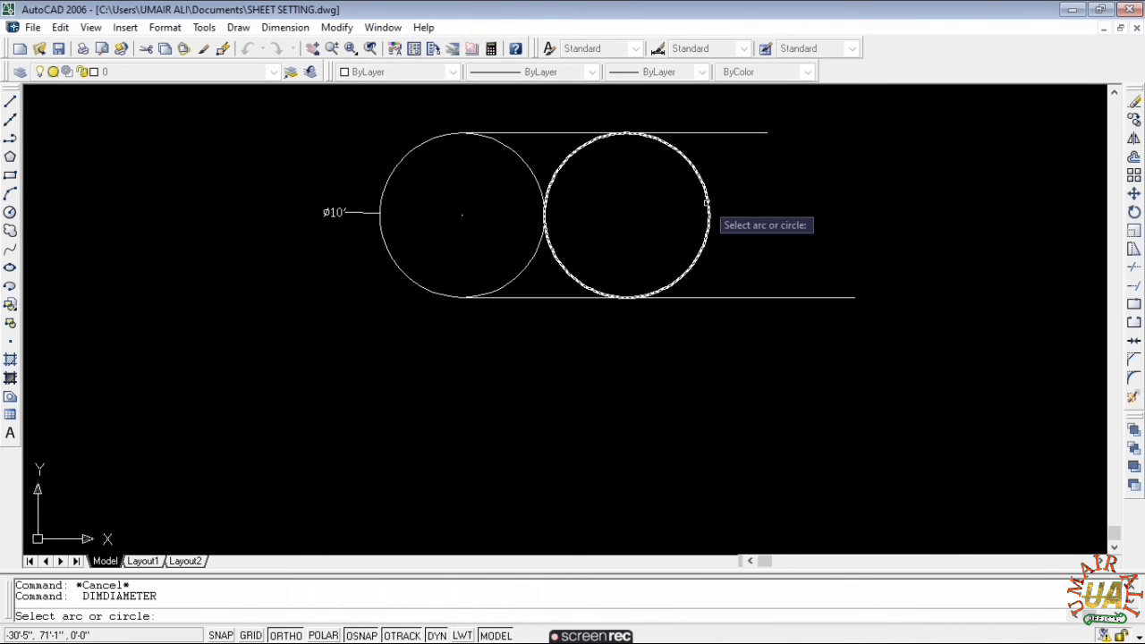
{"action": "left_click", "coordinate": [707, 219]}
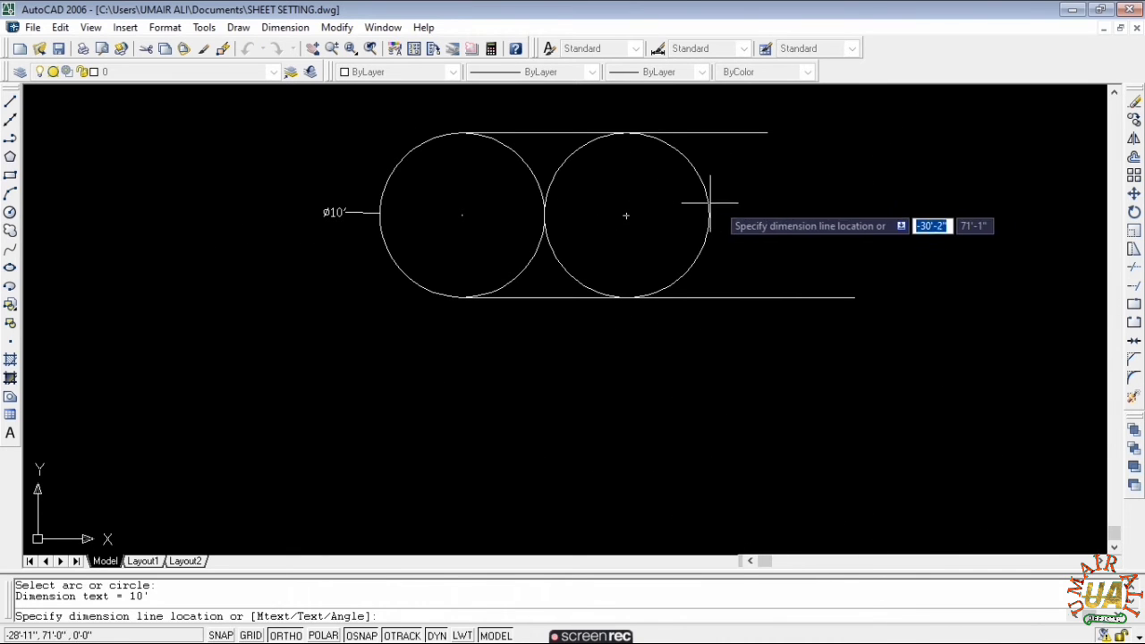
{"action": "left_click", "coordinate": [792, 213]}
- Window-select all the circles, lines and dimensions
{"action": "scroll", "coordinate": [793, 213], "scroll_direction": "up", "scroll_amount": 5}
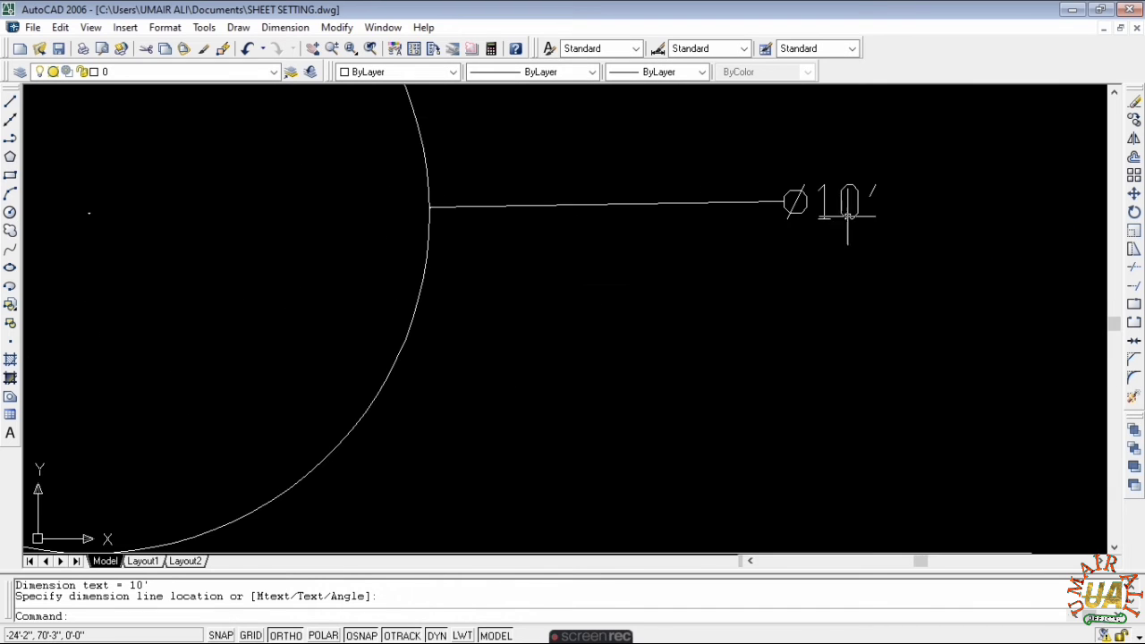
{"action": "scroll", "coordinate": [864, 201], "scroll_direction": "down", "scroll_amount": 5}
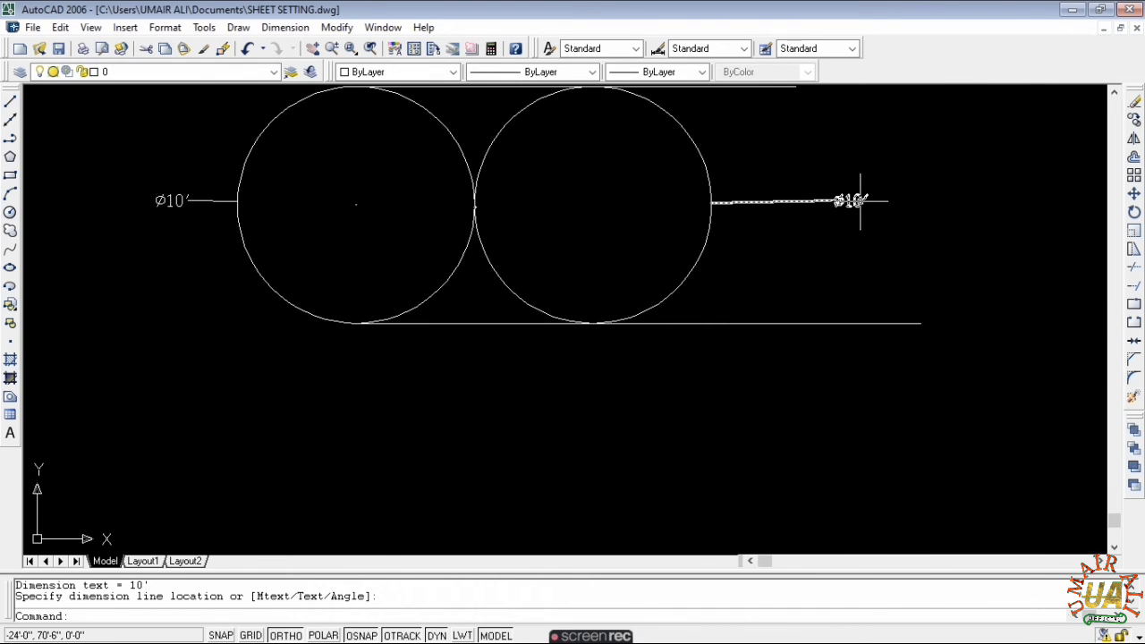
{"action": "left_click", "coordinate": [828, 177]}
{"action": "left_click", "coordinate": [606, 297]}
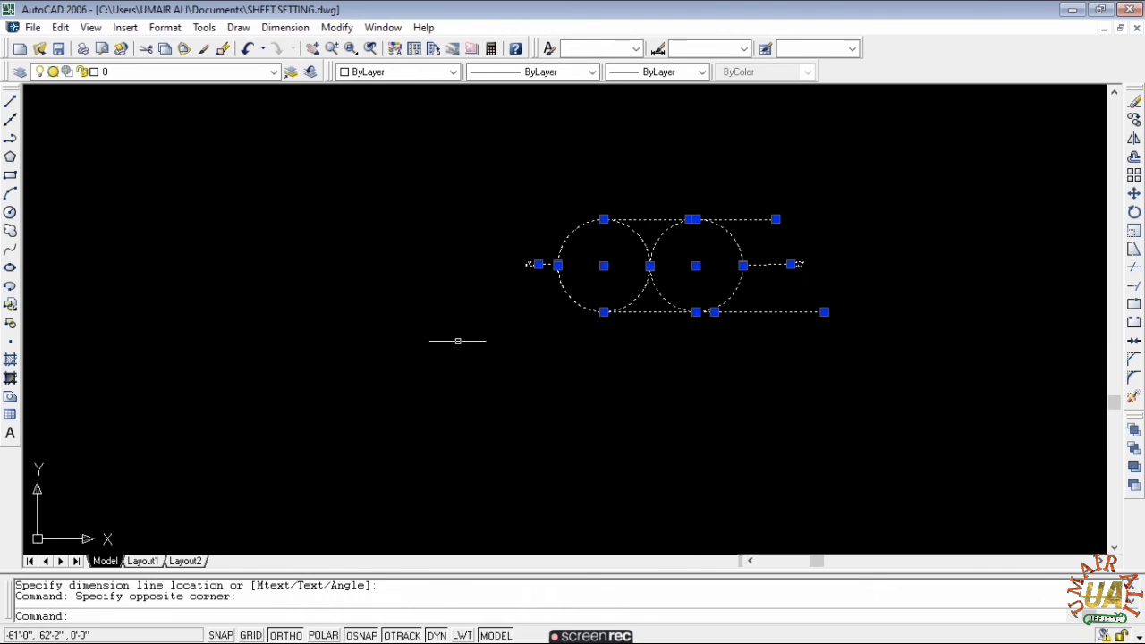
- Erase the selected circles, tangent lines and dimensions
{"action": "key", "text": "Delete"}
{"action": "key", "text": "Escape"}
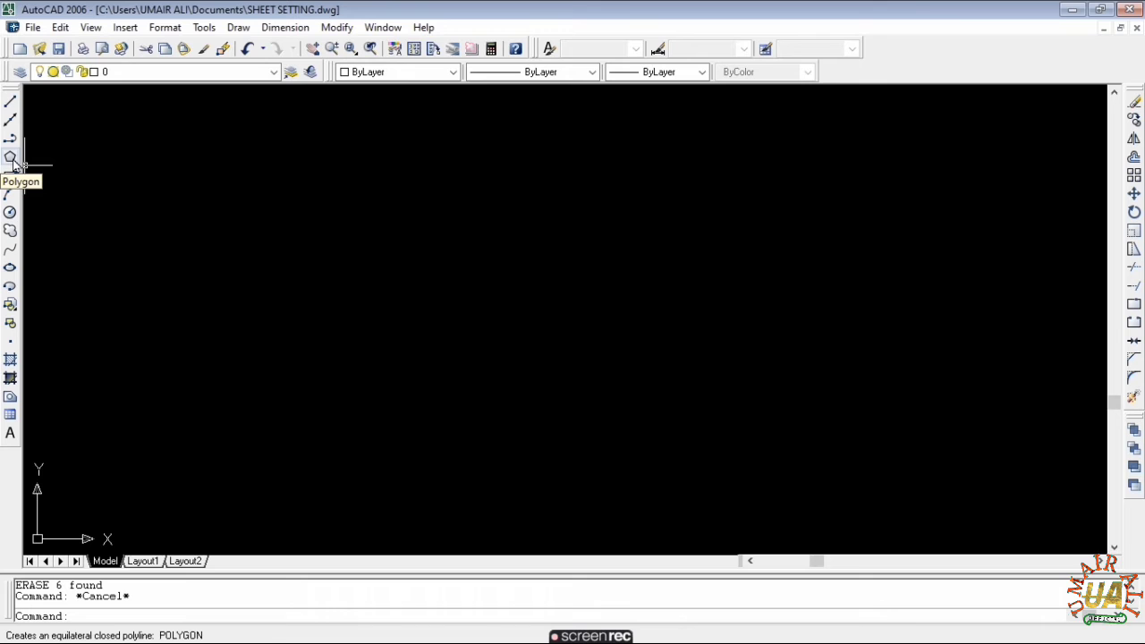
{"action": "key", "text": "Escape"}
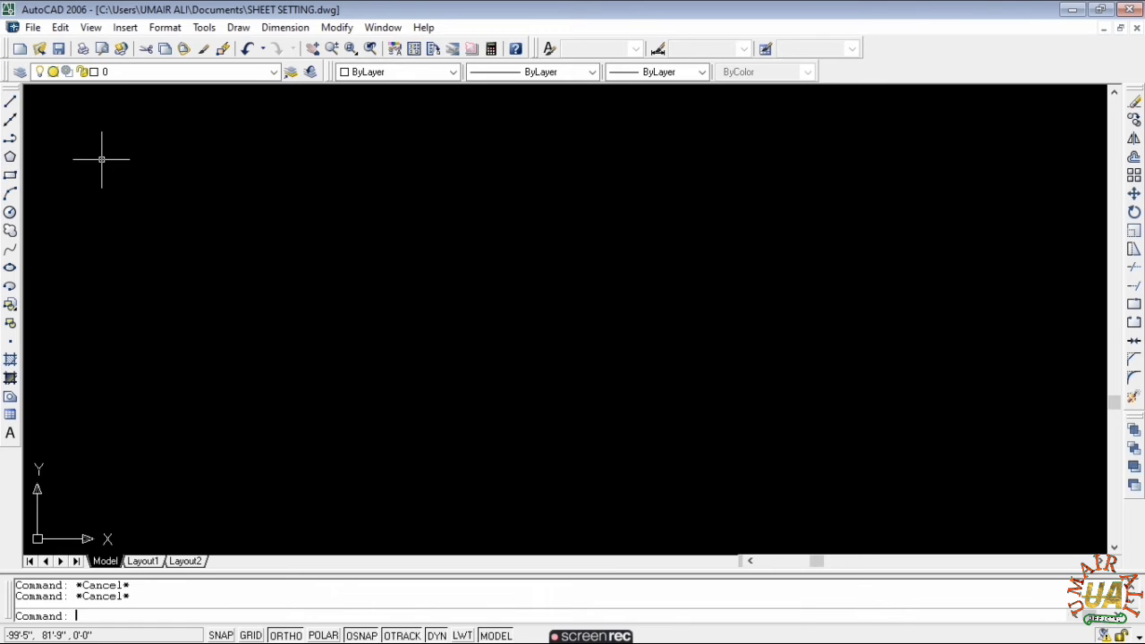
- Zoom All to show the whole drawing area
{"action": "type", "text": "z"}
{"action": "key", "text": "Return"}
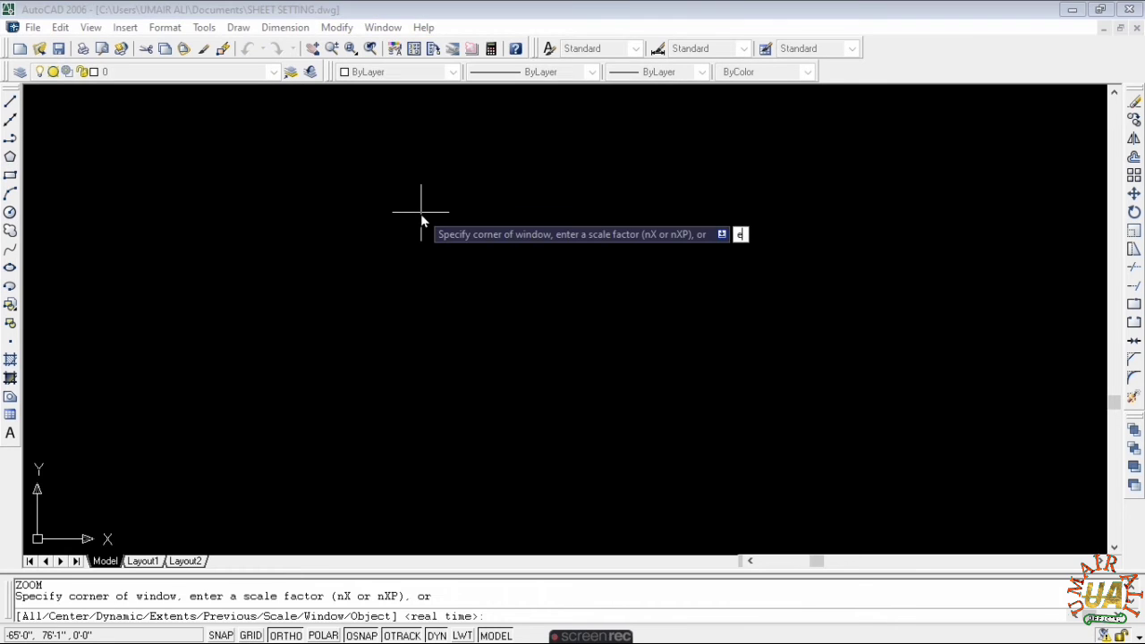
{"action": "type", "text": "a"}
{"action": "key", "text": "Return"}
{"action": "key", "text": "Escape"}
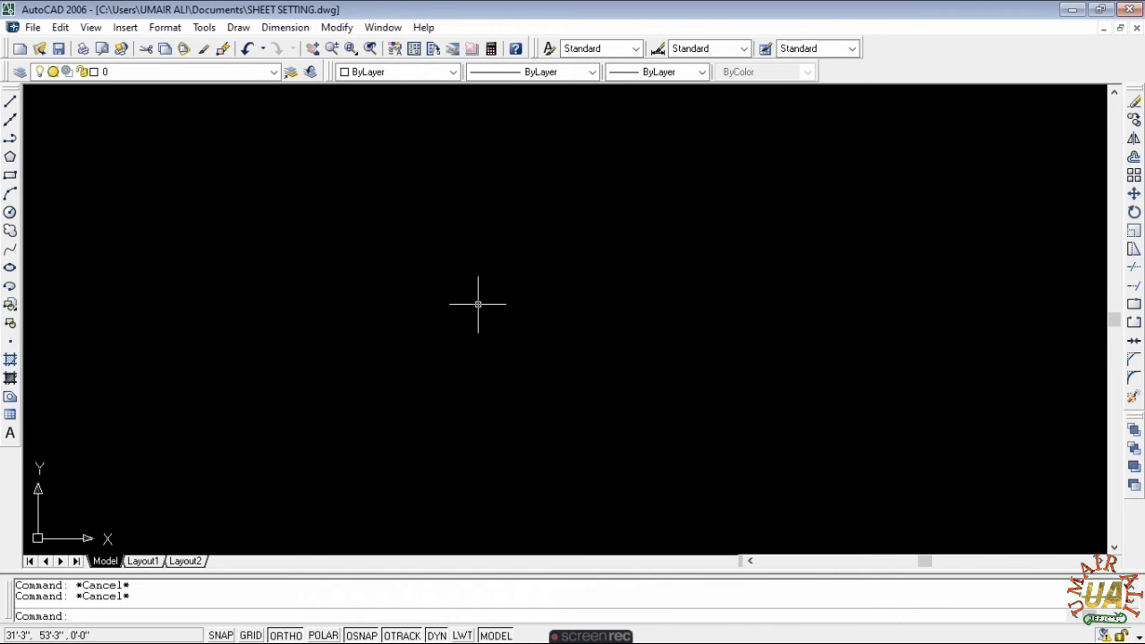
- Draw a circle with a 10' radius and pan it to the middle of the view
{"action": "type", "text": "c"}
{"action": "key", "text": "Return"}
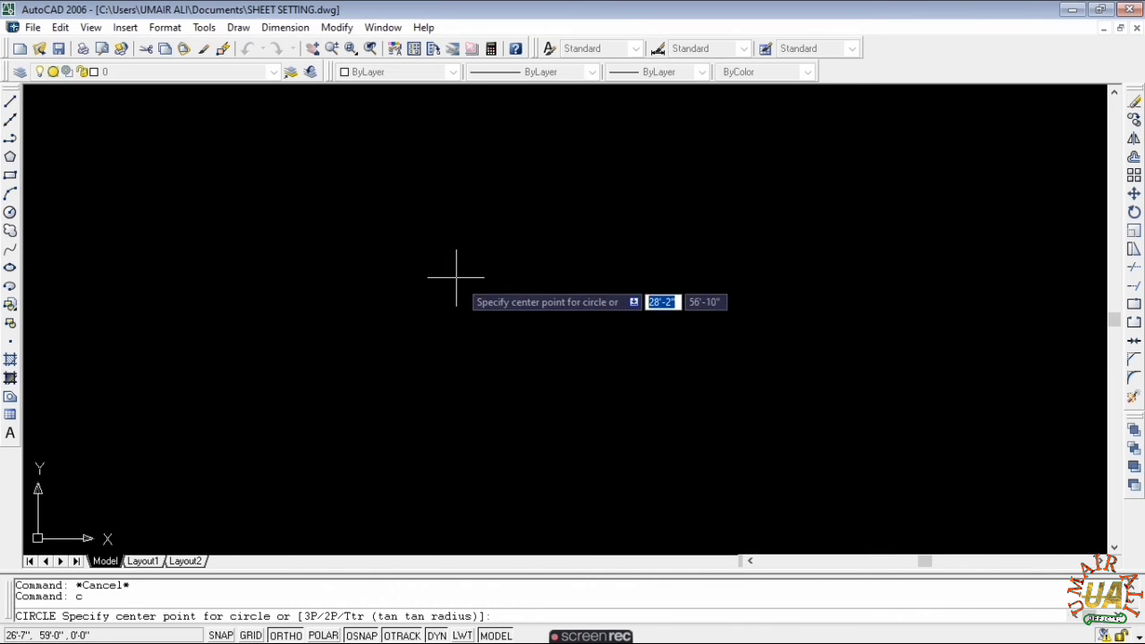
{"action": "left_click", "coordinate": [413, 278]}
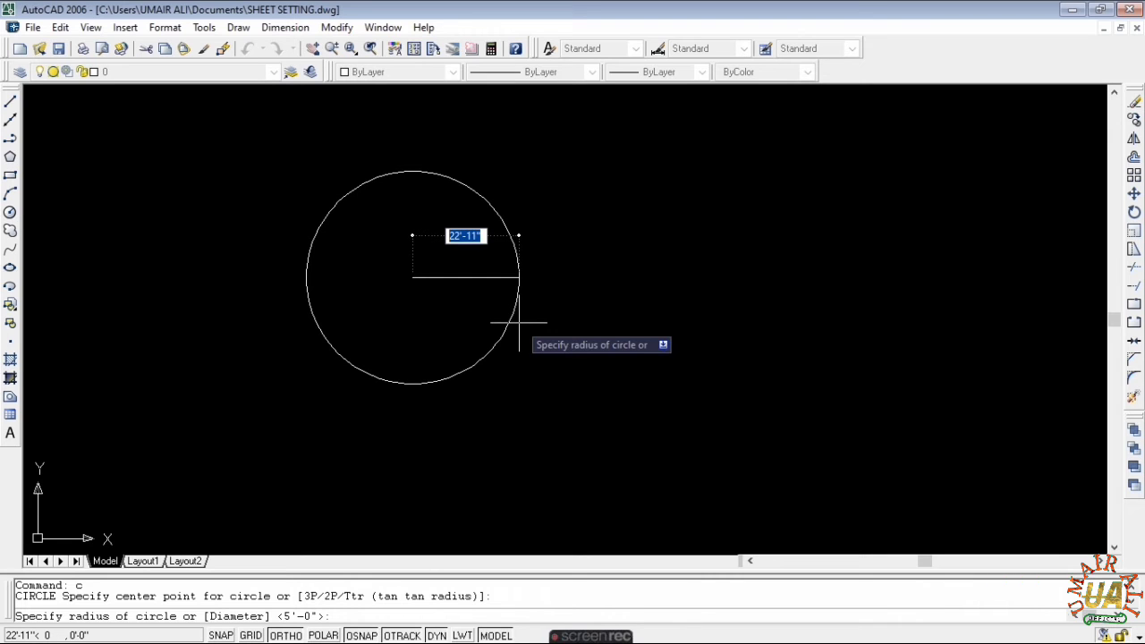
{"action": "type", "text": "1"}
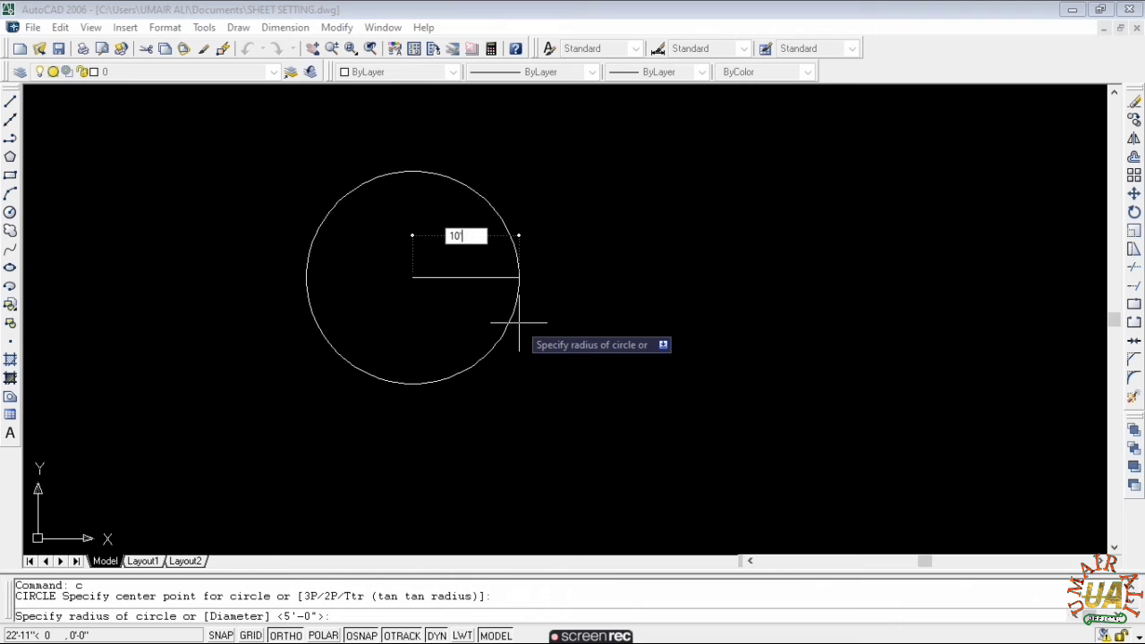
{"action": "type", "text": "0'"}
{"action": "key", "text": "Return"}
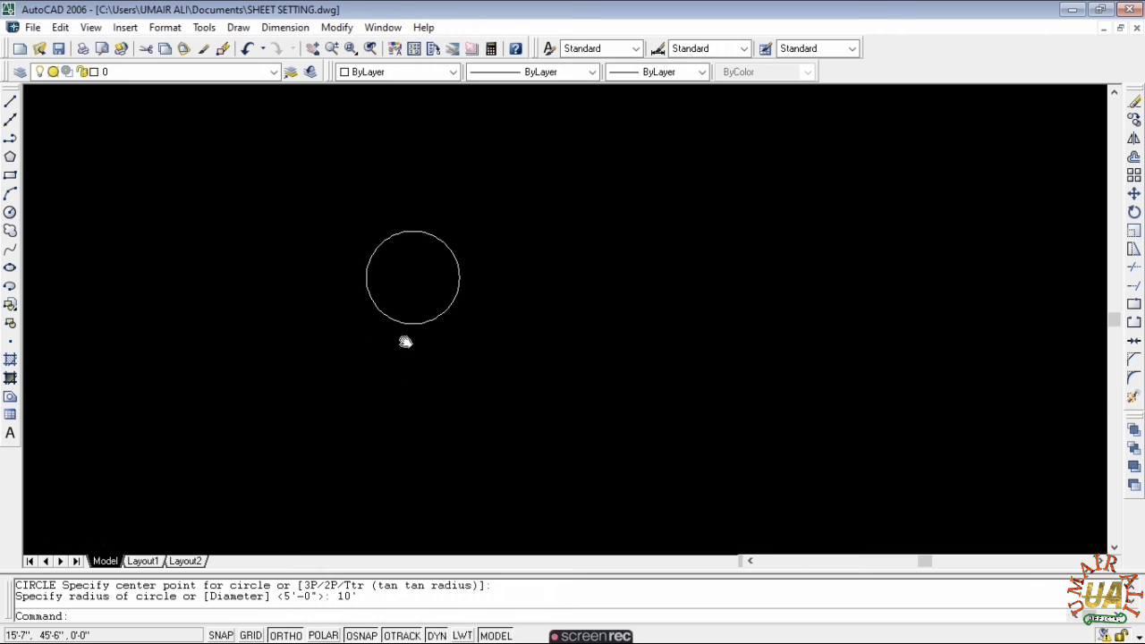
{"action": "middle_click_drag", "start_coordinate": [403, 337], "coordinate": [435, 317]}
{"action": "key", "text": "Escape"}
{"action": "scroll", "coordinate": [454, 255], "scroll_direction": "up", "scroll_amount": 6}
{"action": "scroll", "coordinate": [453, 254], "scroll_direction": "down", "scroll_amount": 2}
{"action": "middle_click_drag", "start_coordinate": [453, 254], "coordinate": [484, 303]}
{"action": "key", "text": "Escape"}
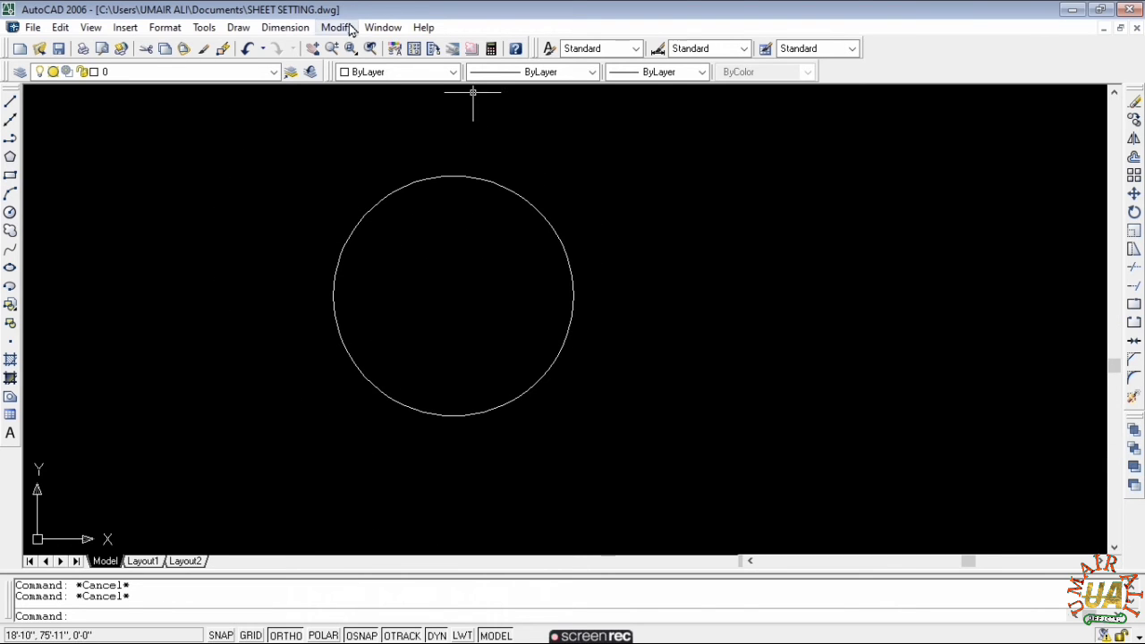
- Add a Ø20' diameter dimension to the circle
{"action": "left_click", "coordinate": [286, 29]}
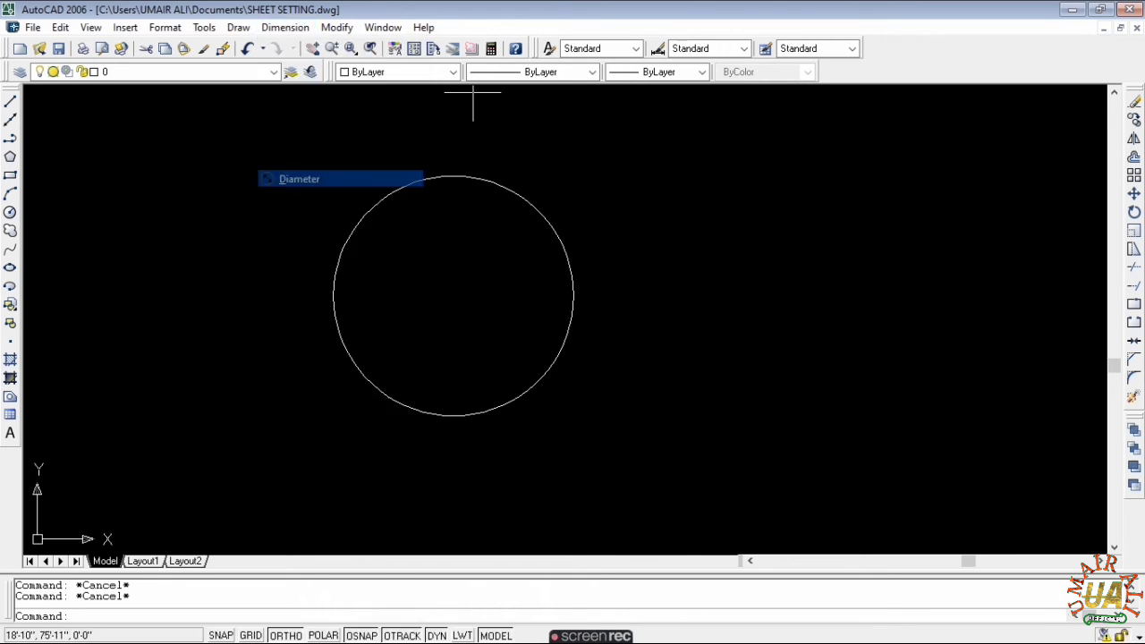
{"action": "left_click", "coordinate": [299, 179]}
{"action": "left_click", "coordinate": [438, 175]}
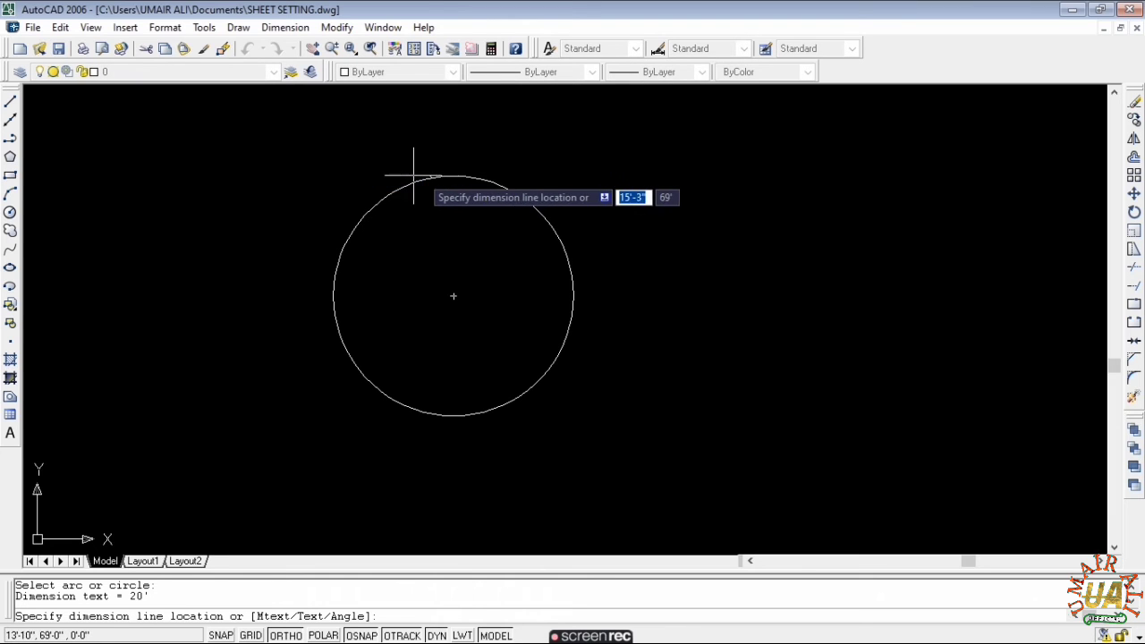
{"action": "left_click", "coordinate": [358, 179]}
- Window-select the Ø20' dimension and erase it
{"action": "scroll", "coordinate": [339, 181], "scroll_direction": "up", "scroll_amount": 5}
{"action": "scroll", "coordinate": [407, 152], "scroll_direction": "down", "scroll_amount": 5}
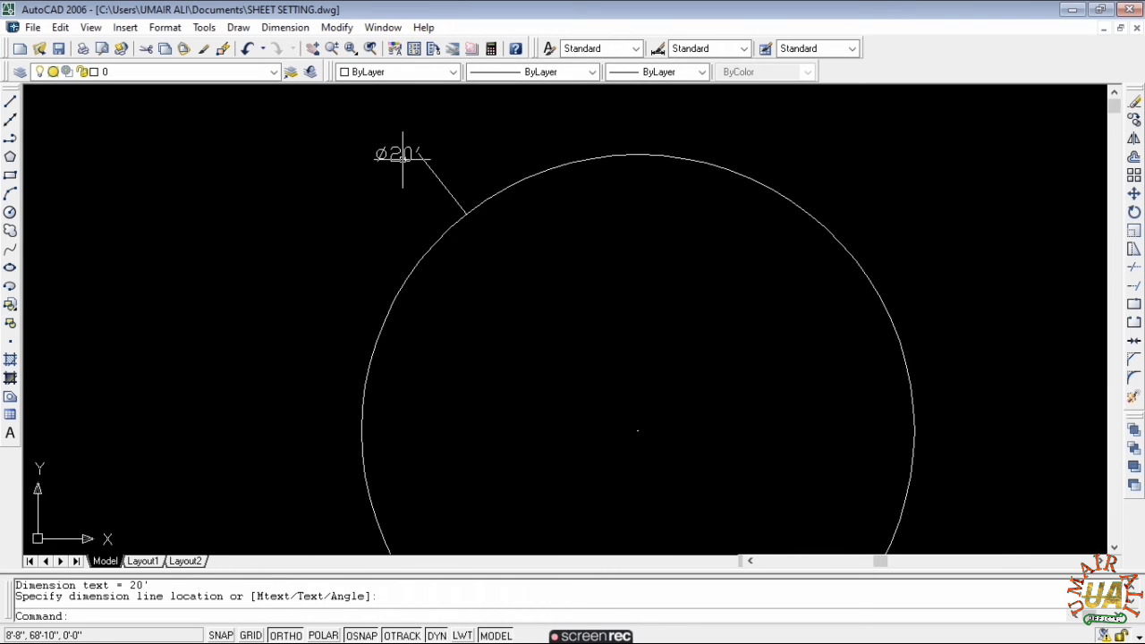
{"action": "left_click", "coordinate": [438, 136]}
{"action": "left_click", "coordinate": [374, 168]}
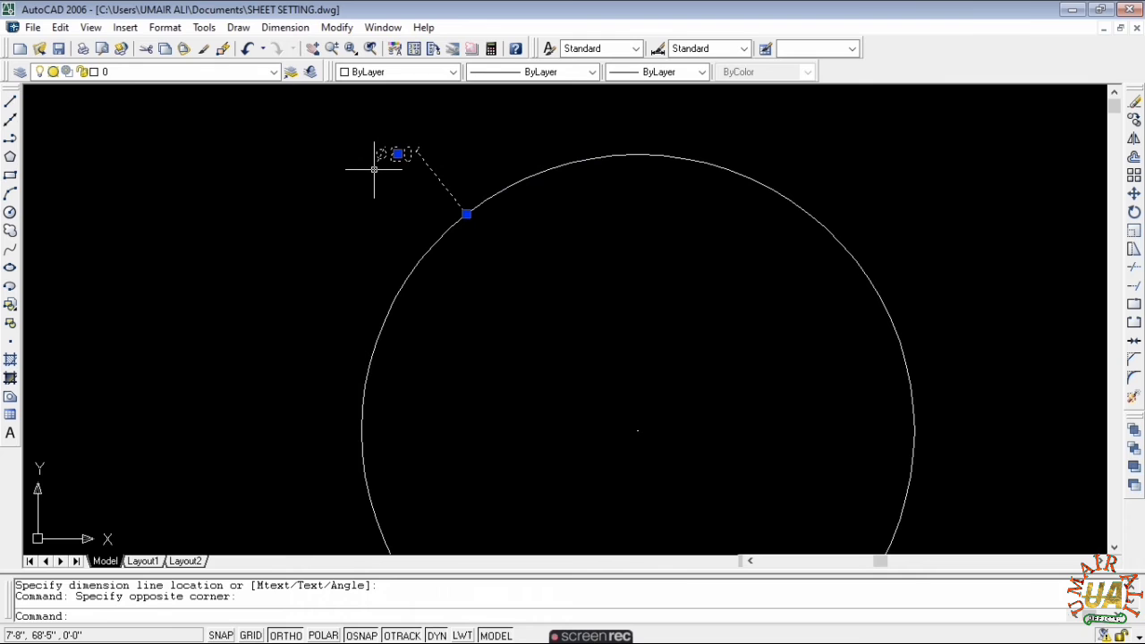
{"action": "type", "text": "e"}
{"action": "key", "text": "Return"}
- Pan the circle to the left and start a new circle with C
{"action": "scroll", "coordinate": [371, 171], "scroll_direction": "down", "scroll_amount": 5}
{"action": "middle_click_drag", "start_coordinate": [434, 197], "coordinate": [318, 265]}
{"action": "key", "text": "Escape"}
{"action": "type", "text": "c"}
{"action": "key", "text": "Return"}
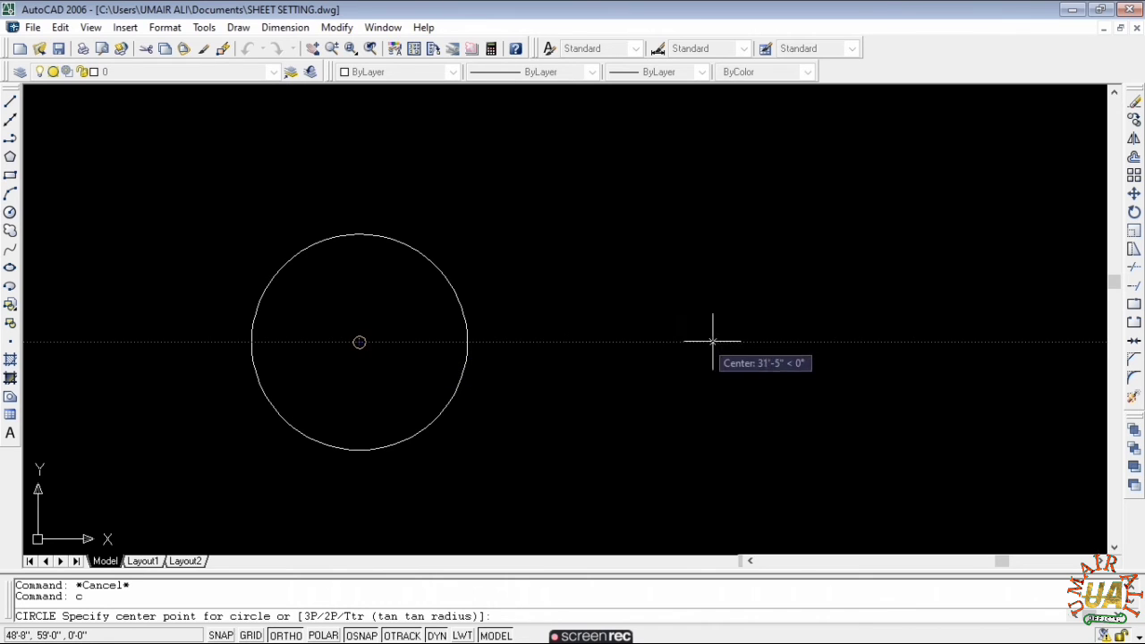
- Draw a matching-size circle level to the right of the first and frame both circles
{"action": "left_click", "coordinate": [749, 340]}
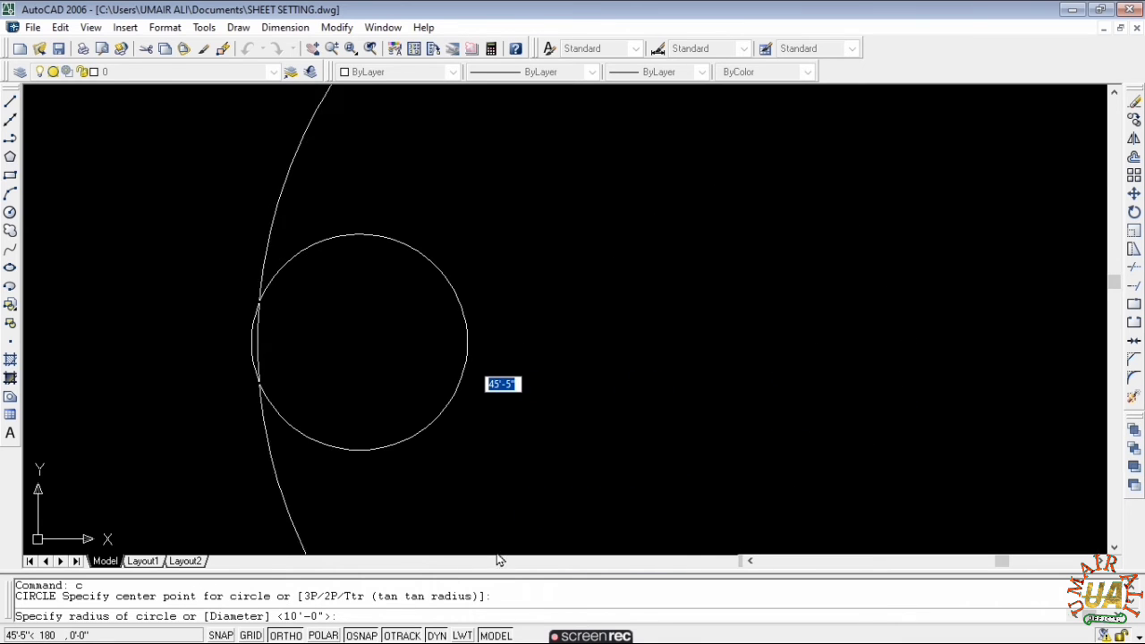
{"action": "left_click", "coordinate": [698, 435]}
{"action": "key", "text": "Escape"}
{"action": "middle_click_drag", "start_coordinate": [675, 340], "coordinate": [640, 317]}
{"action": "scroll", "coordinate": [638, 315], "scroll_direction": "down", "scroll_amount": 1}
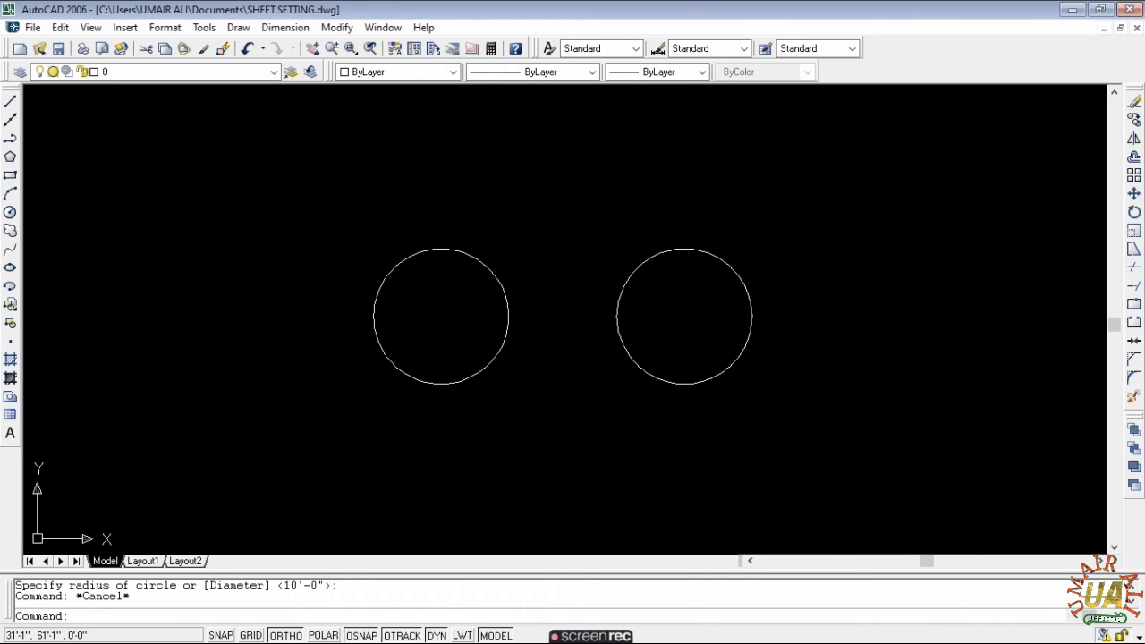
{"action": "scroll", "coordinate": [539, 302], "scroll_direction": "up", "scroll_amount": 1}
{"action": "key", "text": "Escape"}
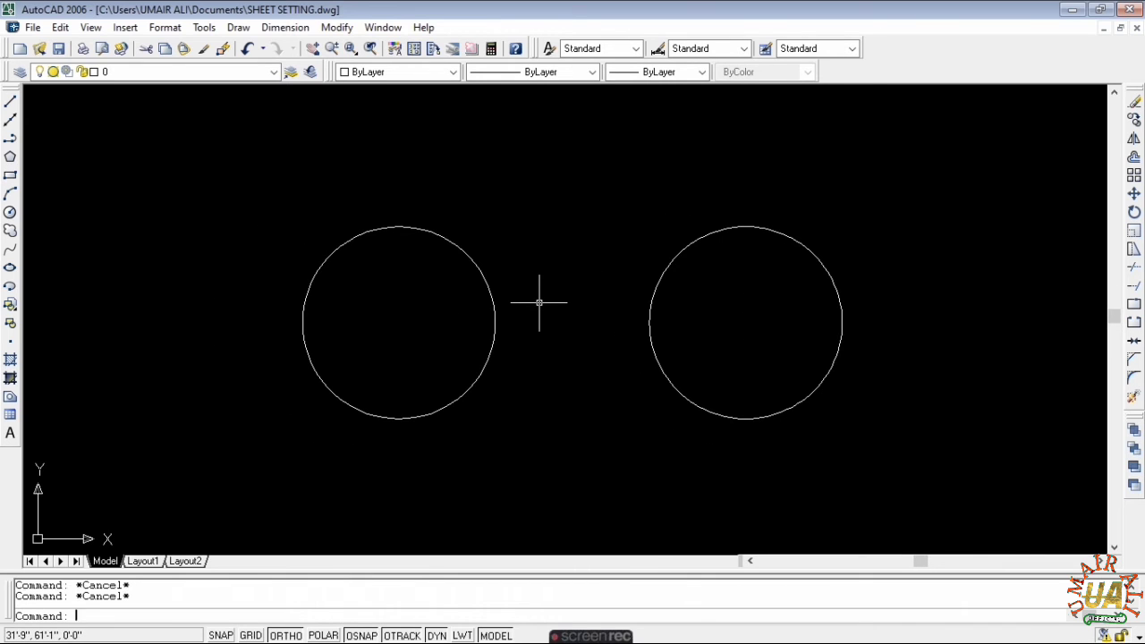
- Start the Polygon command from the Draw toolbar
{"action": "left_click", "coordinate": [10, 159]}
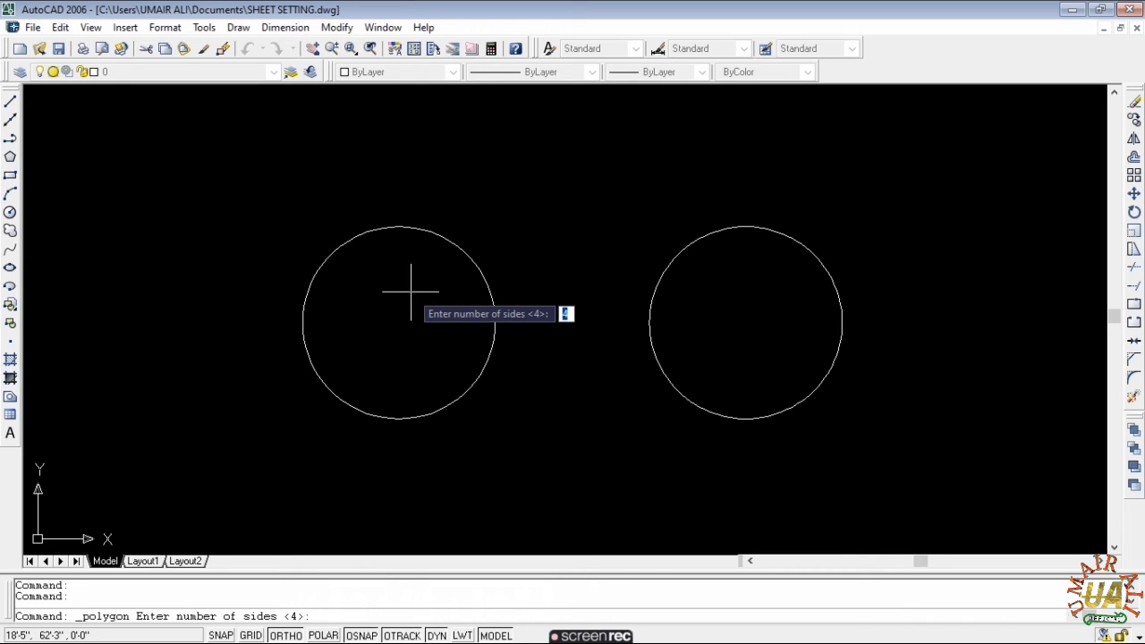
- Give the polygon 6 sides and centre it on the left circle's centre
{"action": "type", "text": "6"}
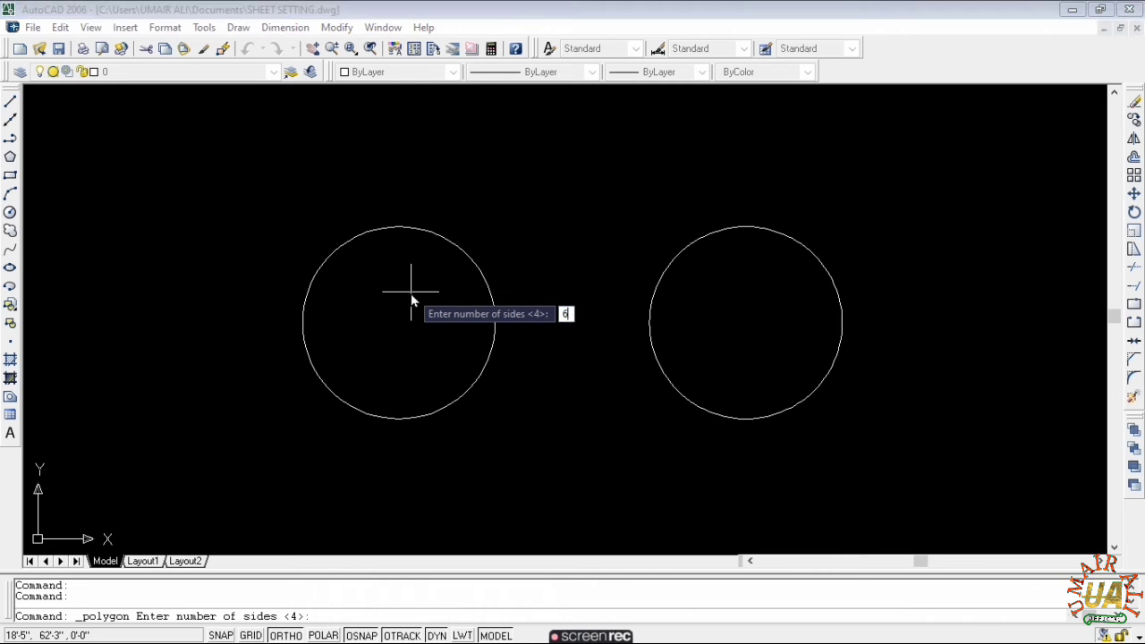
{"action": "key", "text": "Return"}
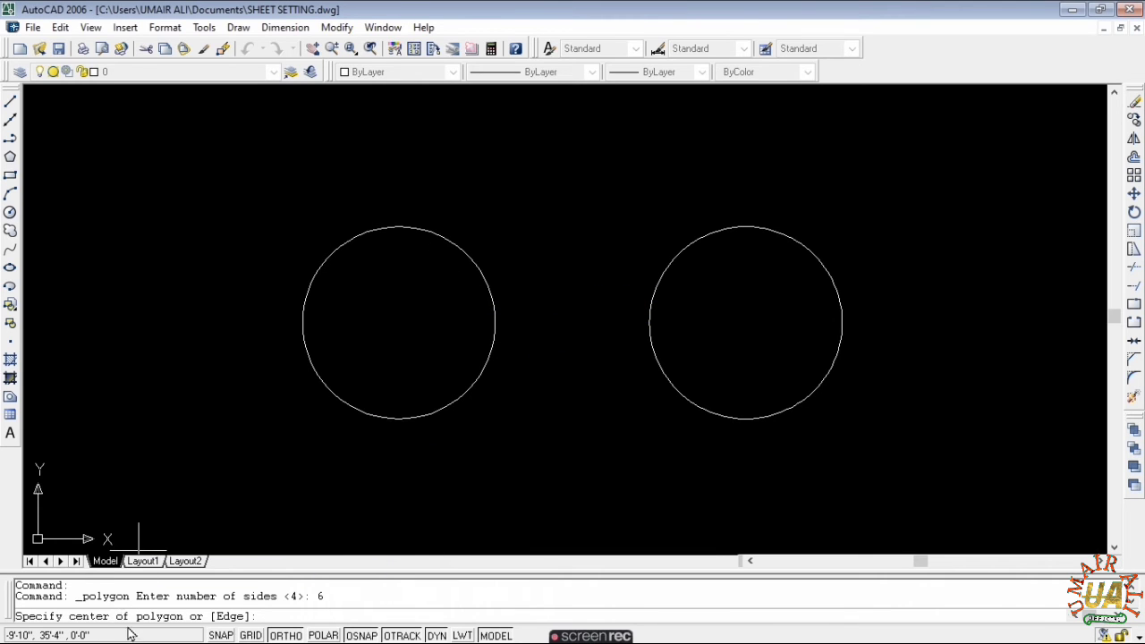
{"action": "left_click", "coordinate": [399, 322]}
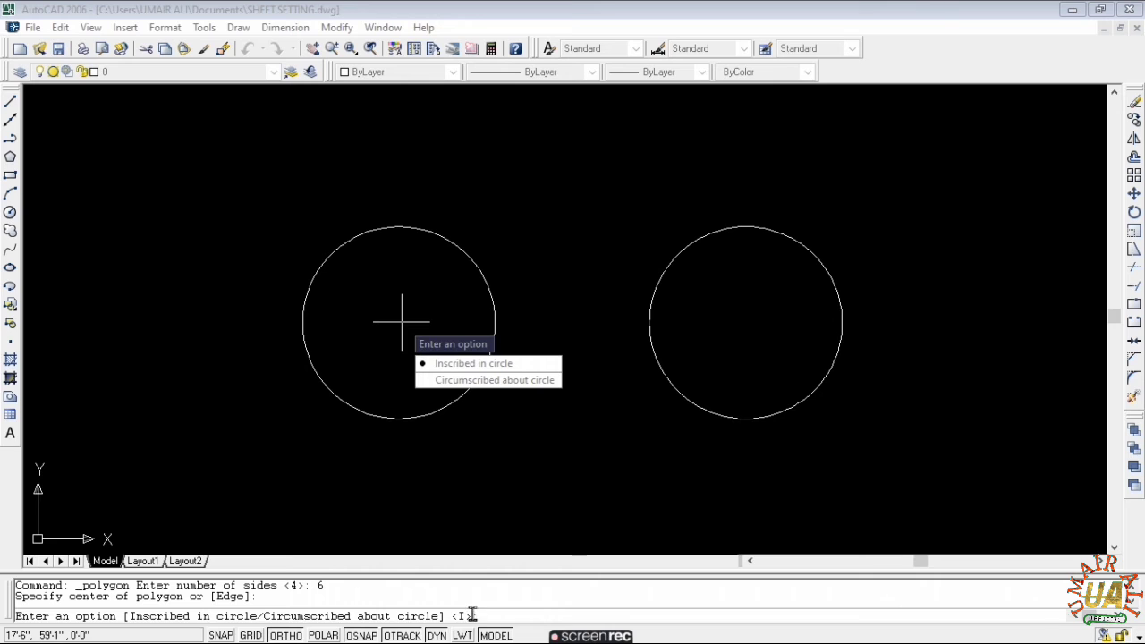
- Inscribe a 10' radius hexagon in the left circle, then shift the view slightly
{"action": "left_click", "coordinate": [473, 364]}
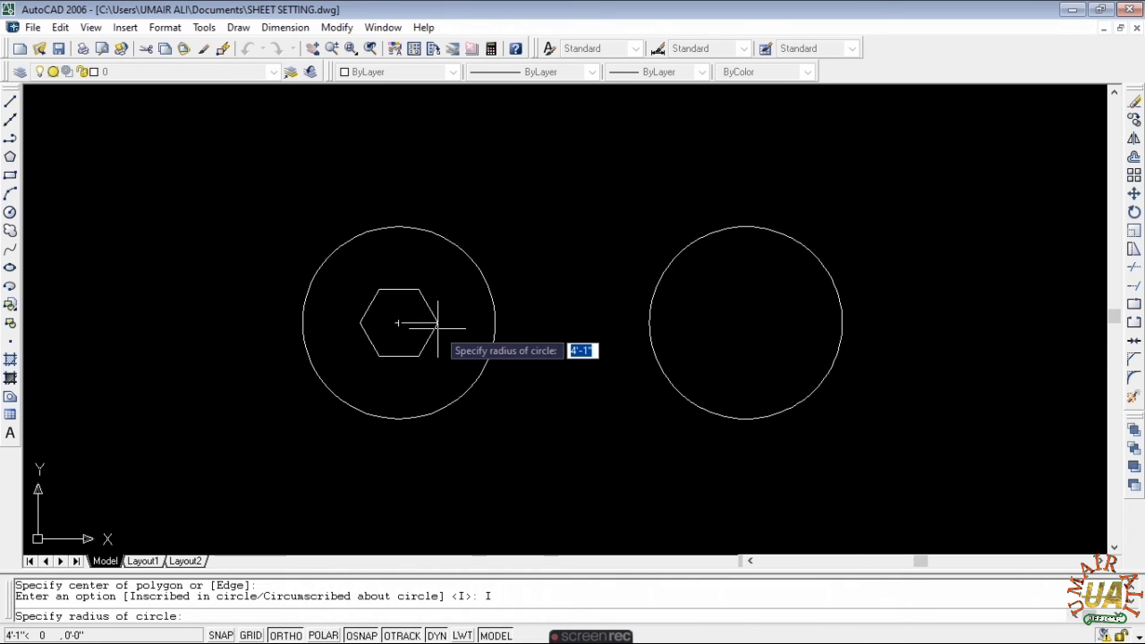
{"action": "type", "text": "1"}
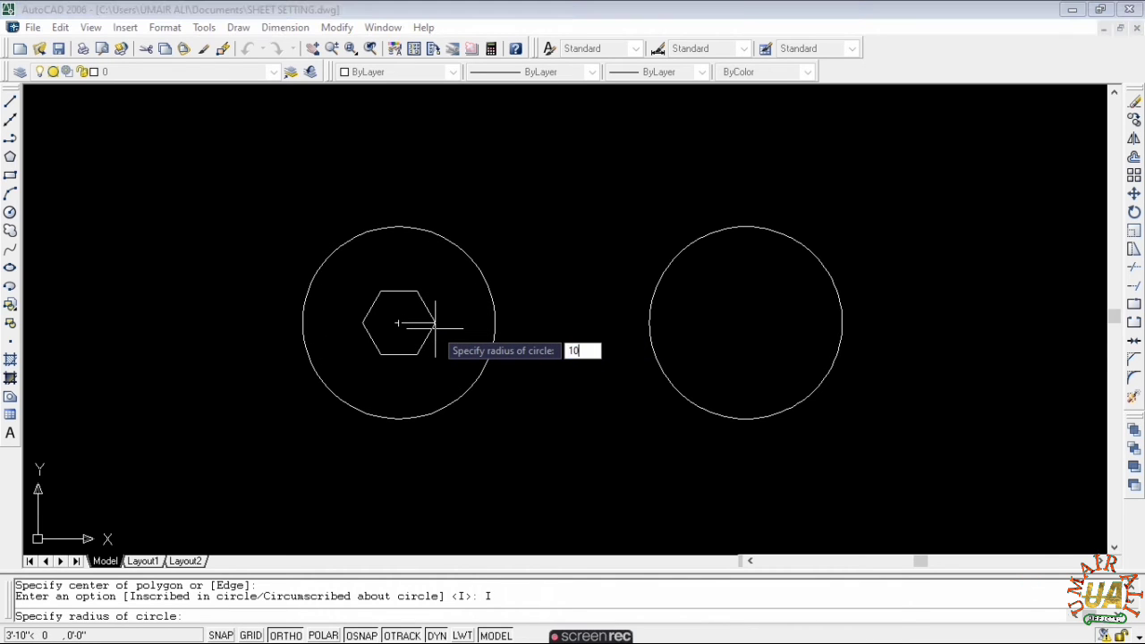
{"action": "type", "text": "0"}
{"action": "key", "text": "Return"}
{"action": "key", "text": "Escape"}
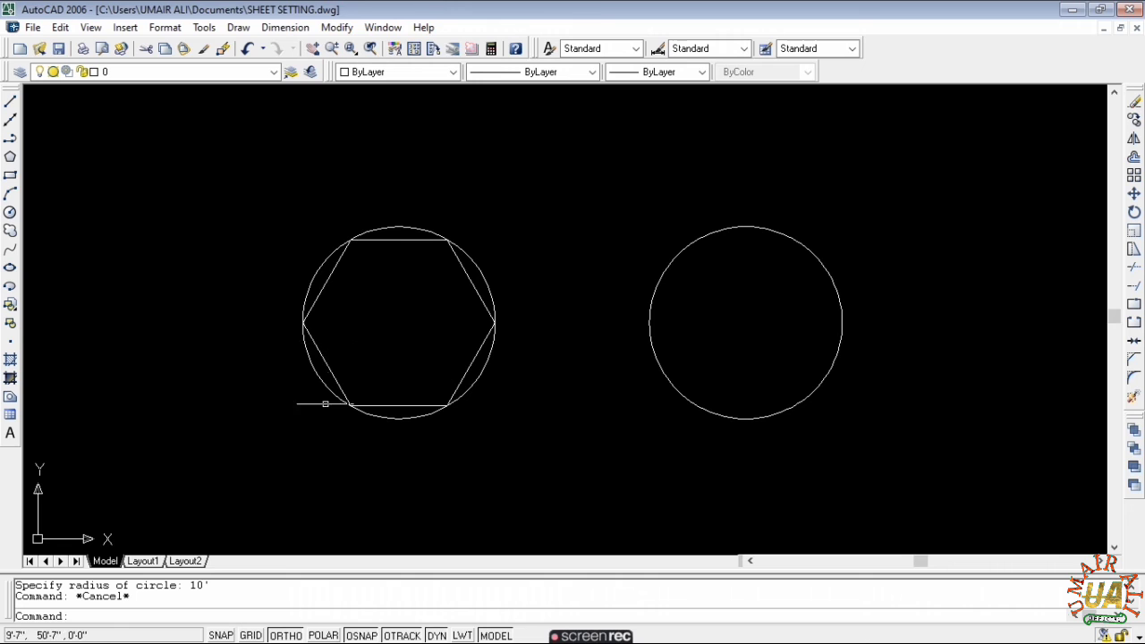
{"action": "middle_click_drag", "start_coordinate": [461, 280], "coordinate": [355, 249]}
- Use POL to draw a 6-sided, radius 10 hexagon circumscribed about the right circle
{"action": "key", "text": "Escape"}
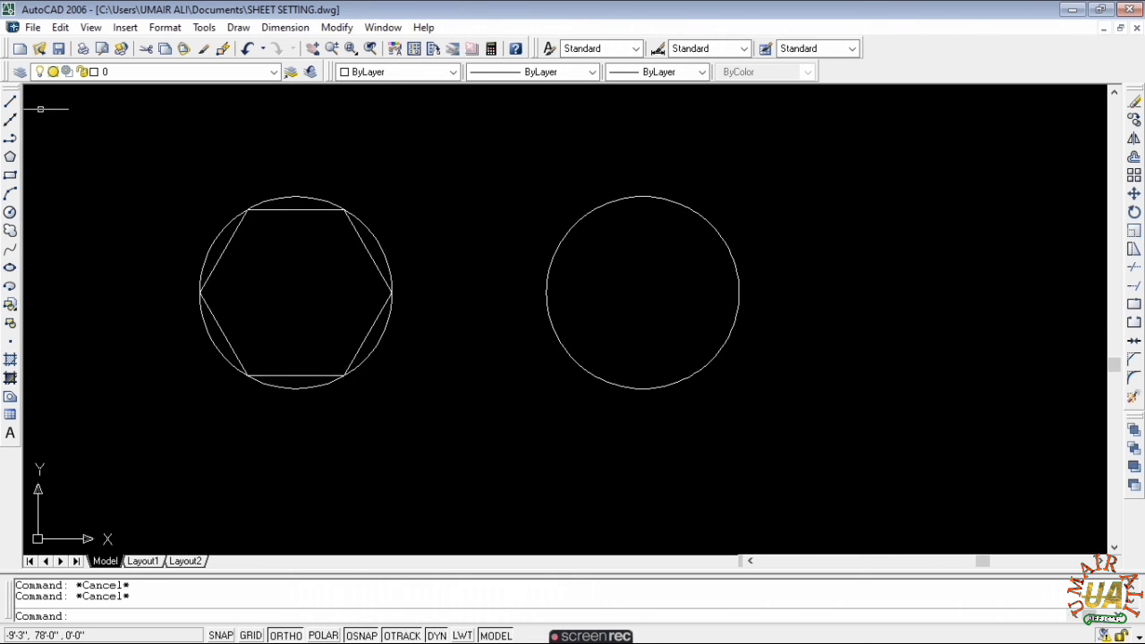
{"action": "left_click", "coordinate": [10, 159]}
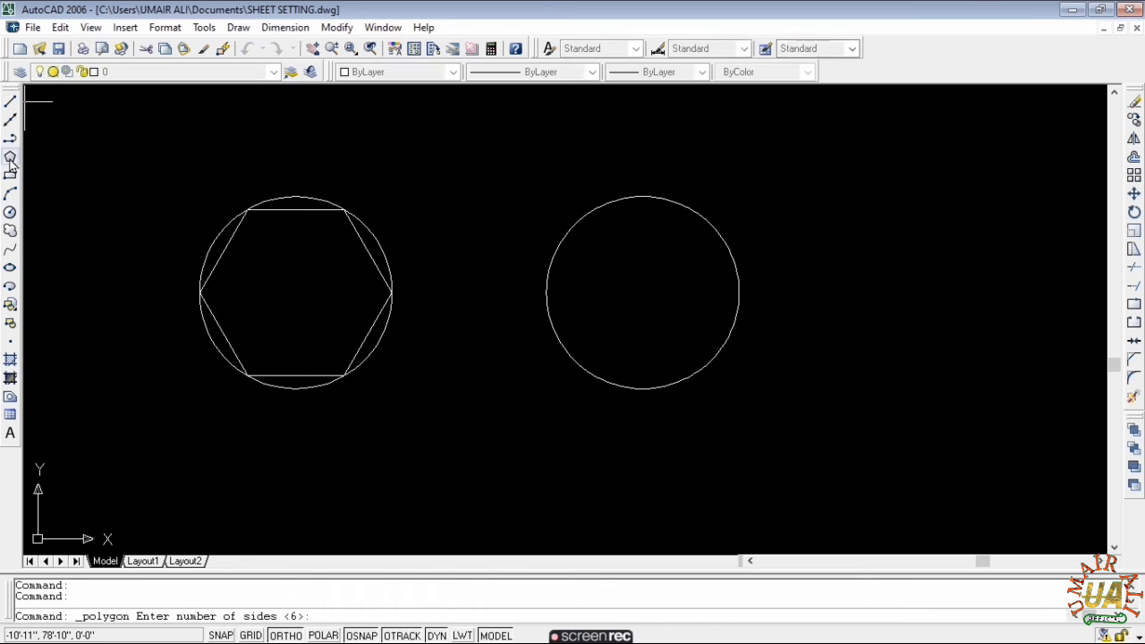
{"action": "key", "text": "Escape"}
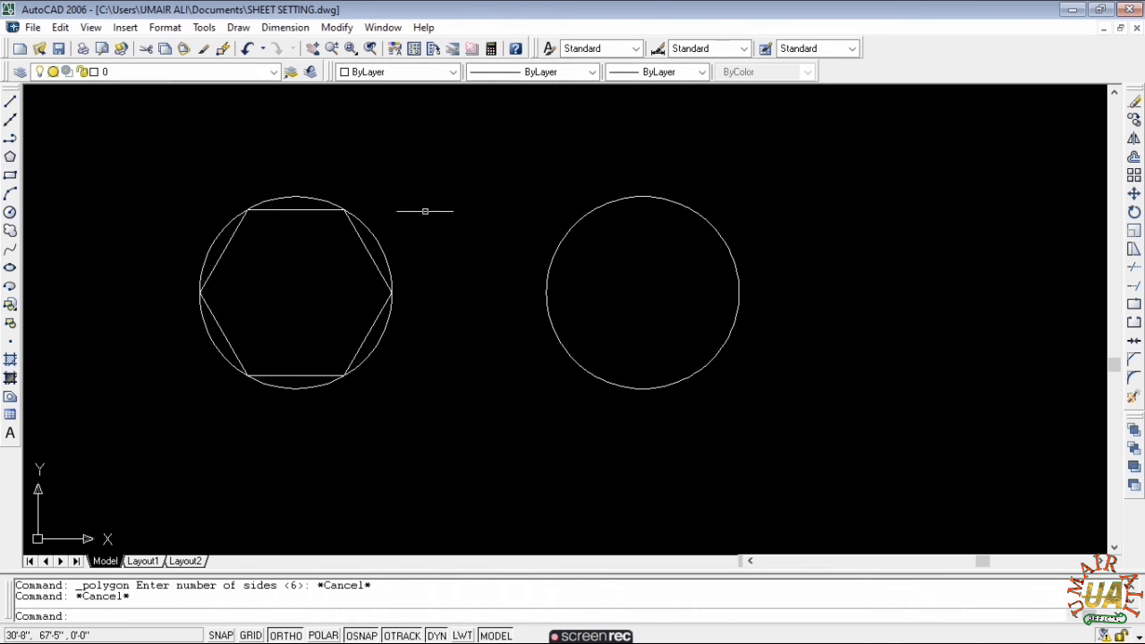
{"action": "type", "text": "pol"}
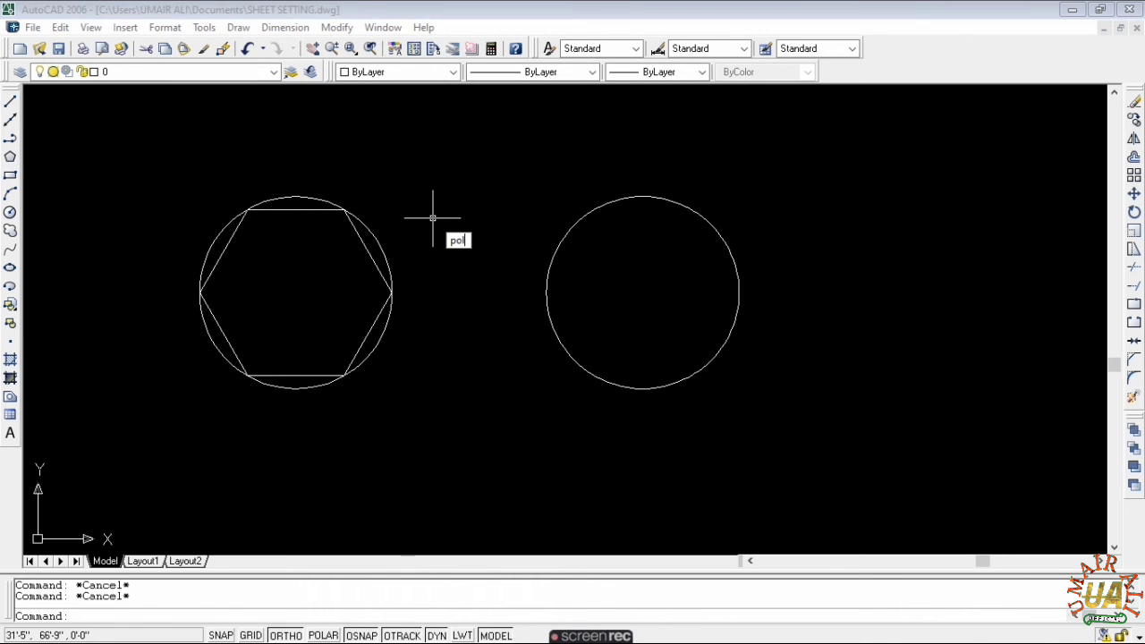
{"action": "key", "text": "Return"}
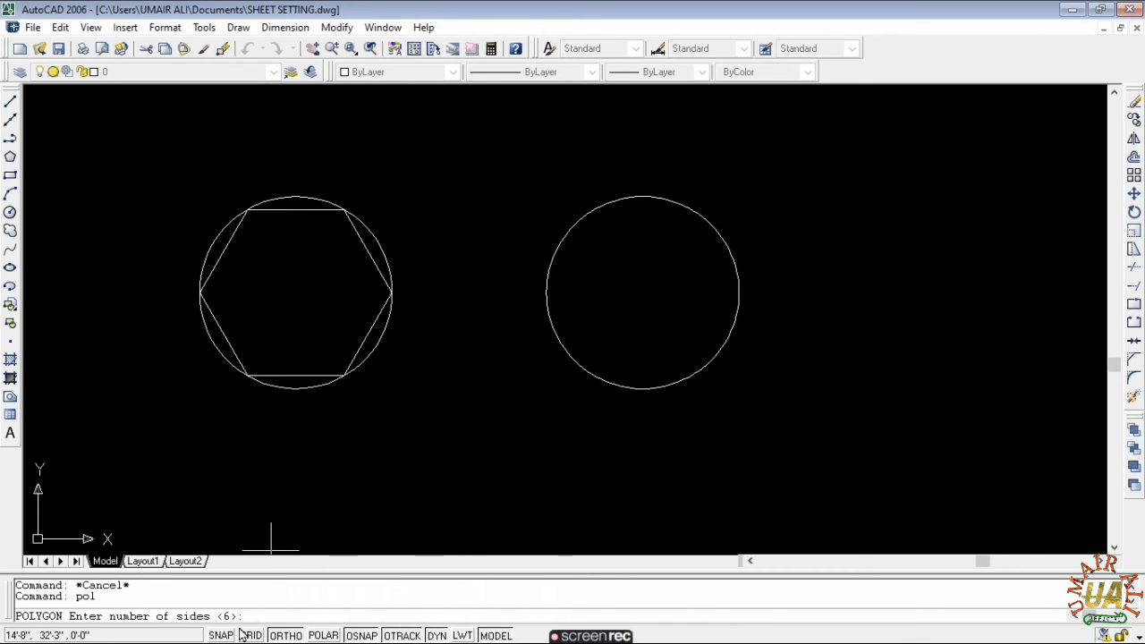
{"action": "key", "text": "Return"}
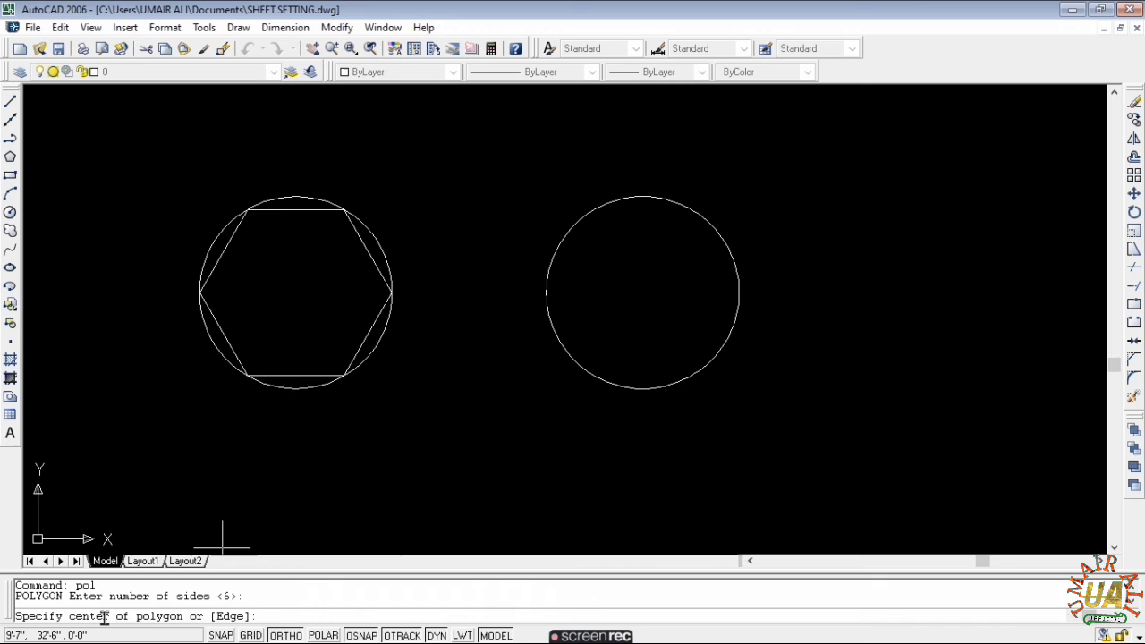
{"action": "left_click", "coordinate": [642, 291]}
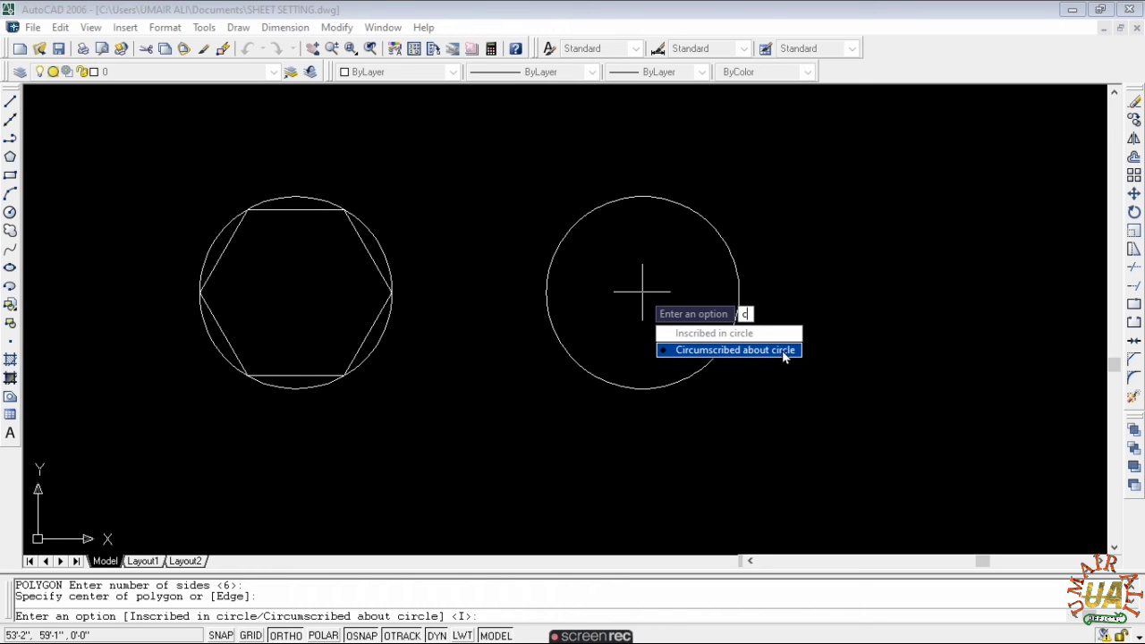
{"action": "key", "text": "Return"}
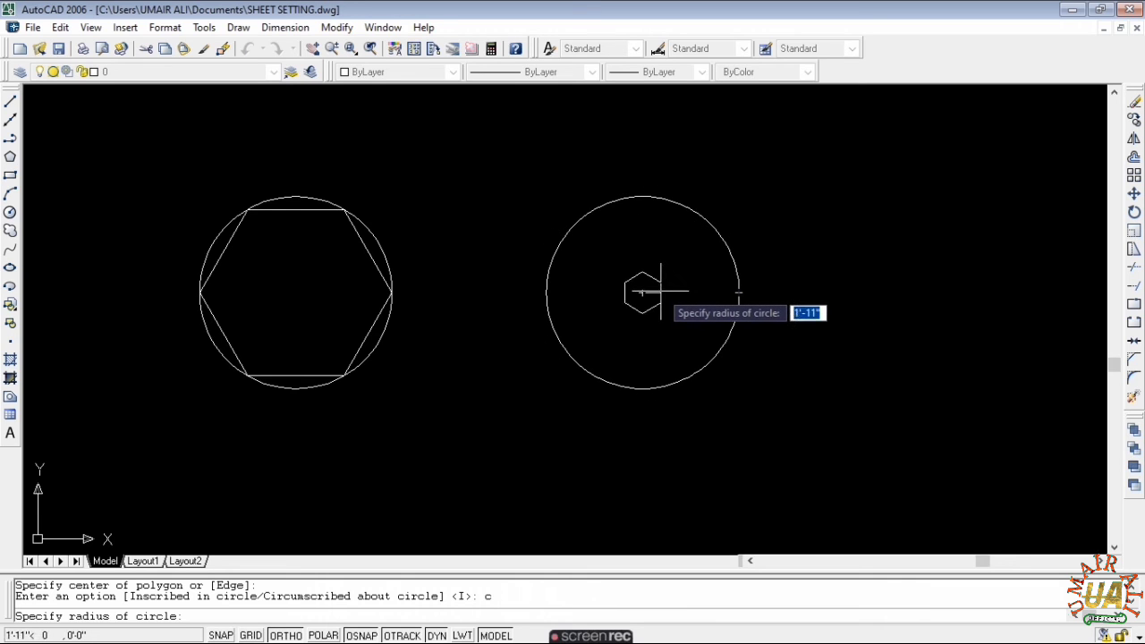
{"action": "type", "text": "10"}
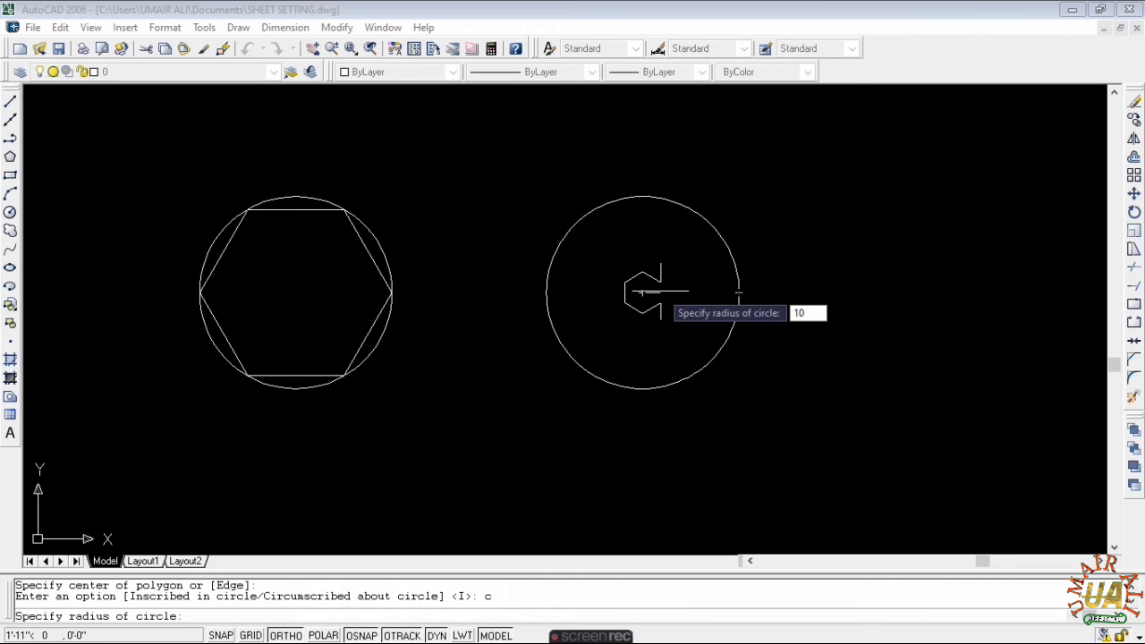
{"action": "key", "text": "Return"}
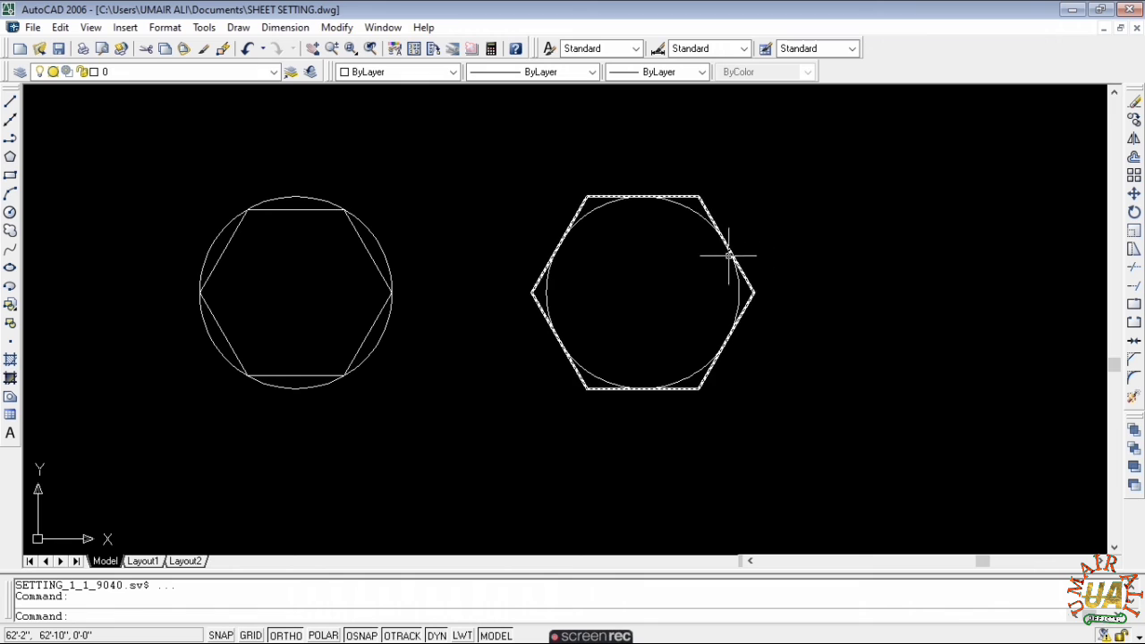
{"action": "key", "text": "Escape"}
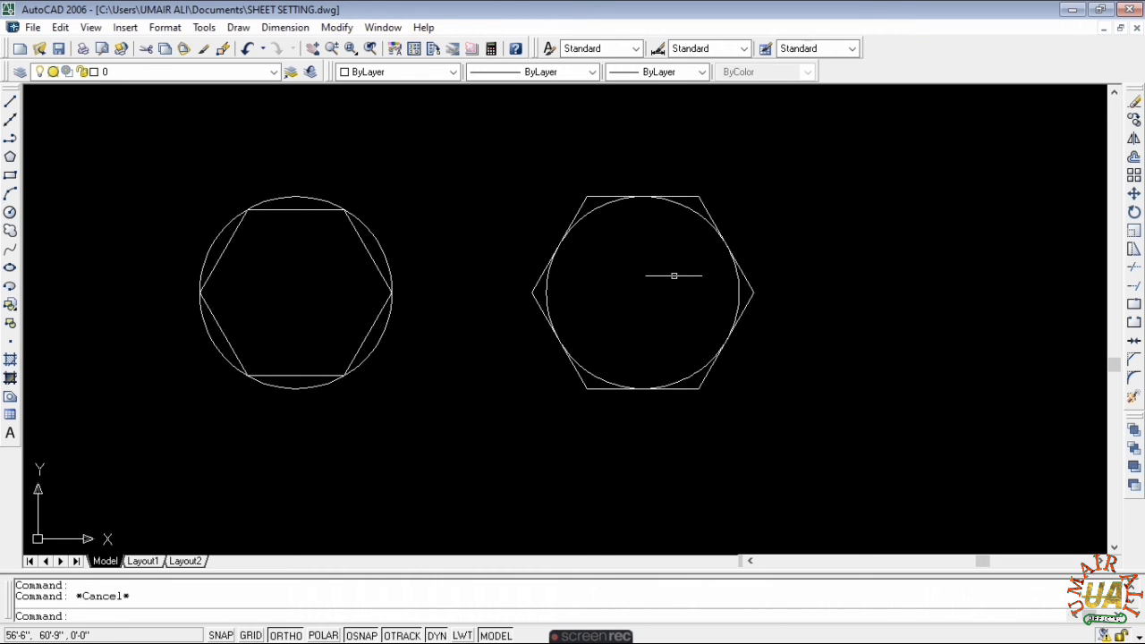
- Draw radius lines from the right circle's centre to its edge and from the left circle's centre to its right vertex
{"action": "type", "text": "l"}
{"action": "key", "text": "Return"}
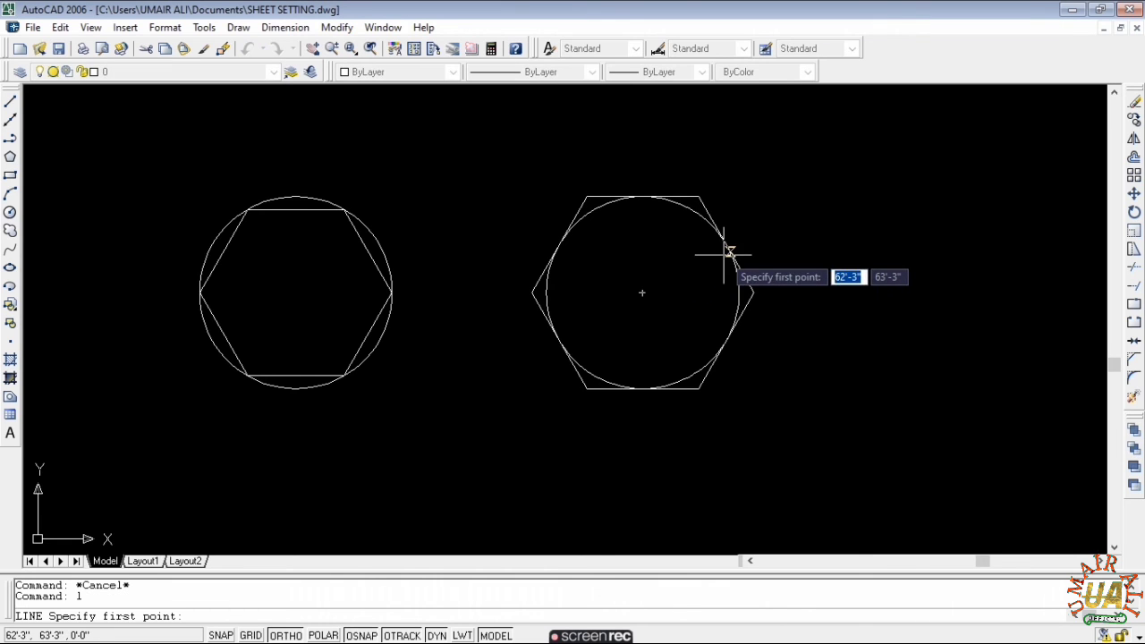
{"action": "left_click", "coordinate": [641, 290]}
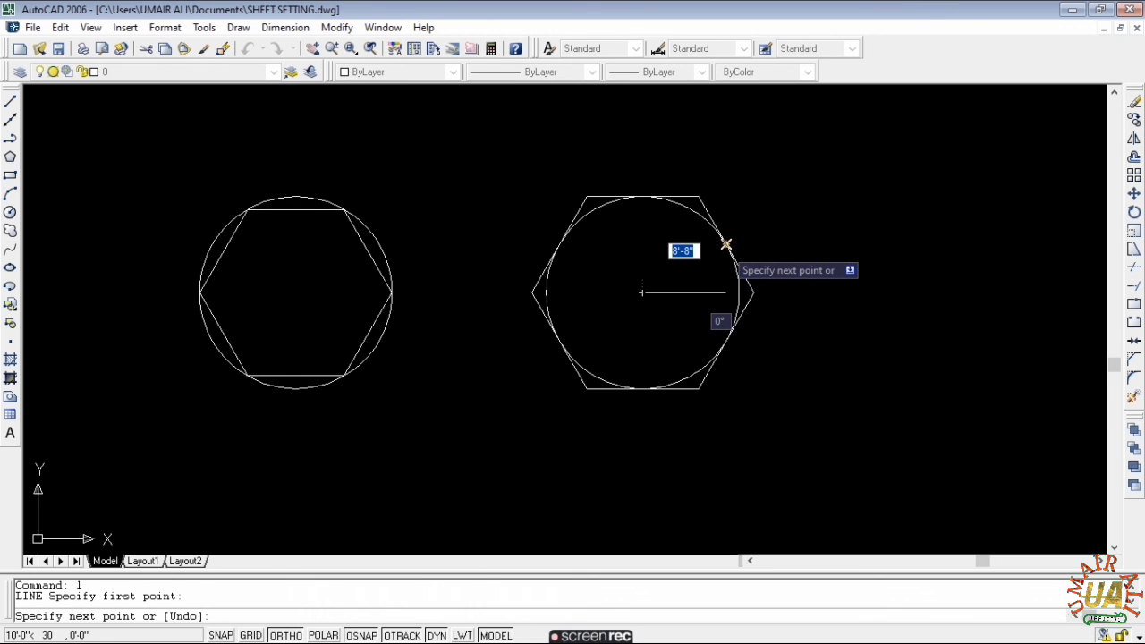
{"action": "left_click", "coordinate": [726, 244]}
{"action": "key", "text": "Escape"}
{"action": "key", "text": "Return"}
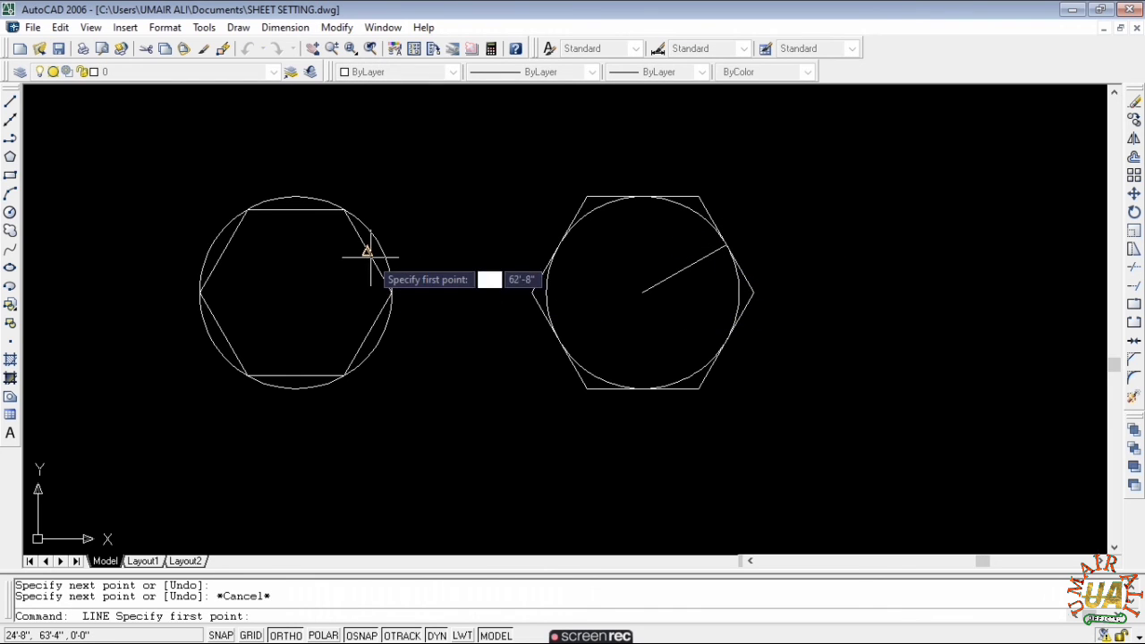
{"action": "left_click", "coordinate": [294, 292]}
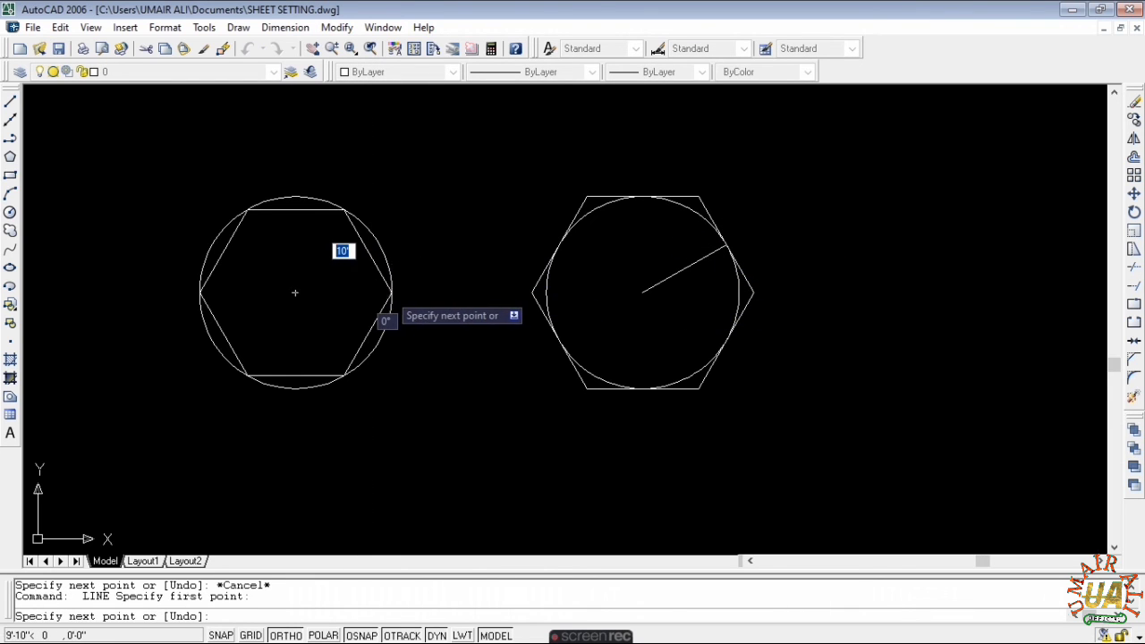
{"action": "left_click", "coordinate": [391, 293]}
{"action": "key", "text": "Escape"}
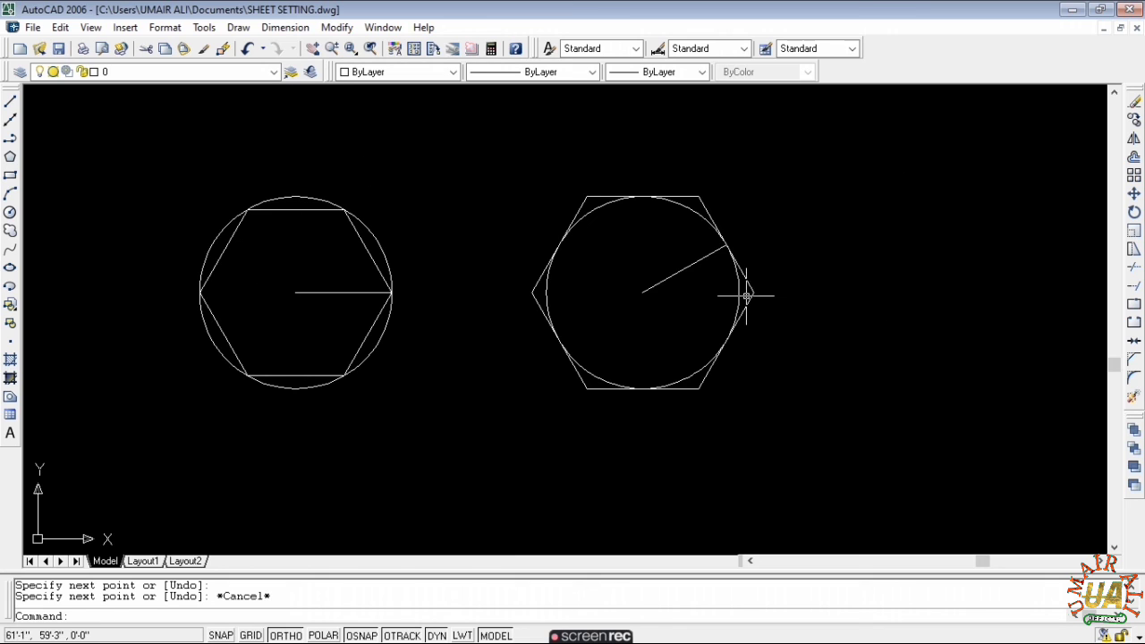
- Erase the slanted radius line in the right circle
{"action": "left_click", "coordinate": [680, 270]}
{"action": "type", "text": "e"}
{"action": "key", "text": "Return"}
{"action": "key", "text": "Escape"}
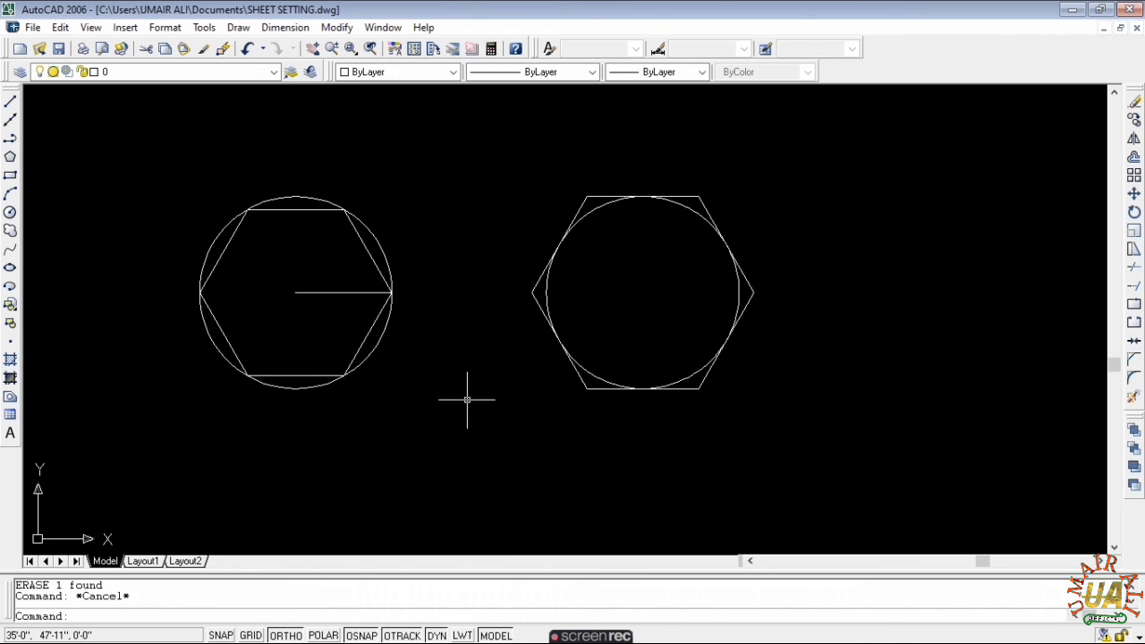
{"action": "type", "text": "po"}
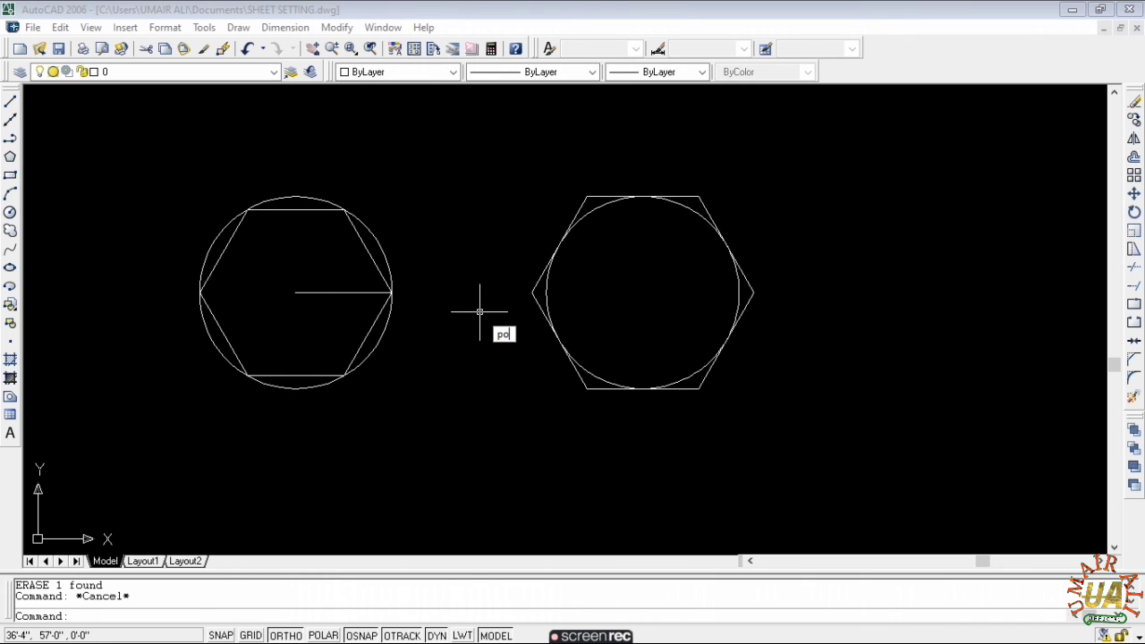
{"action": "key", "text": "Return"}
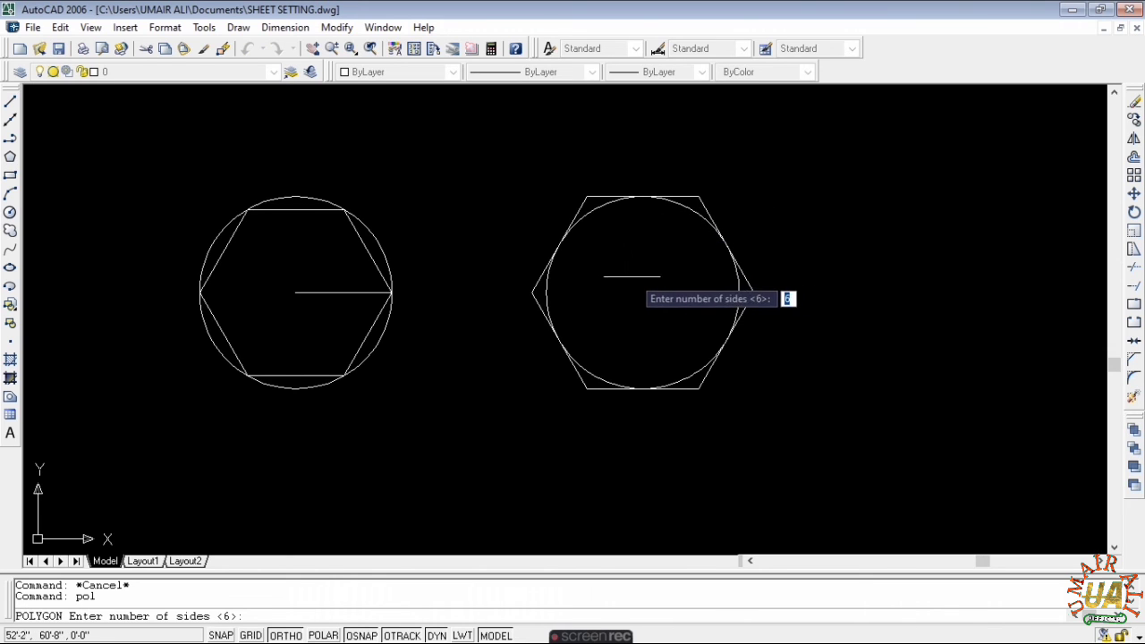
{"action": "key", "text": "Return"}
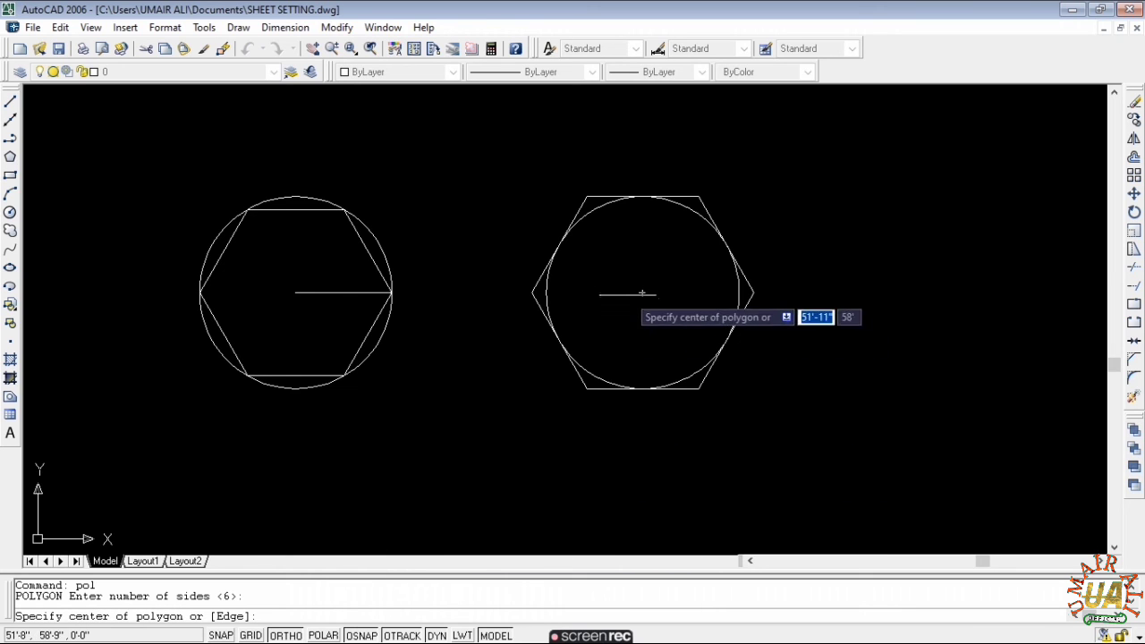
{"action": "left_click", "coordinate": [641, 293]}
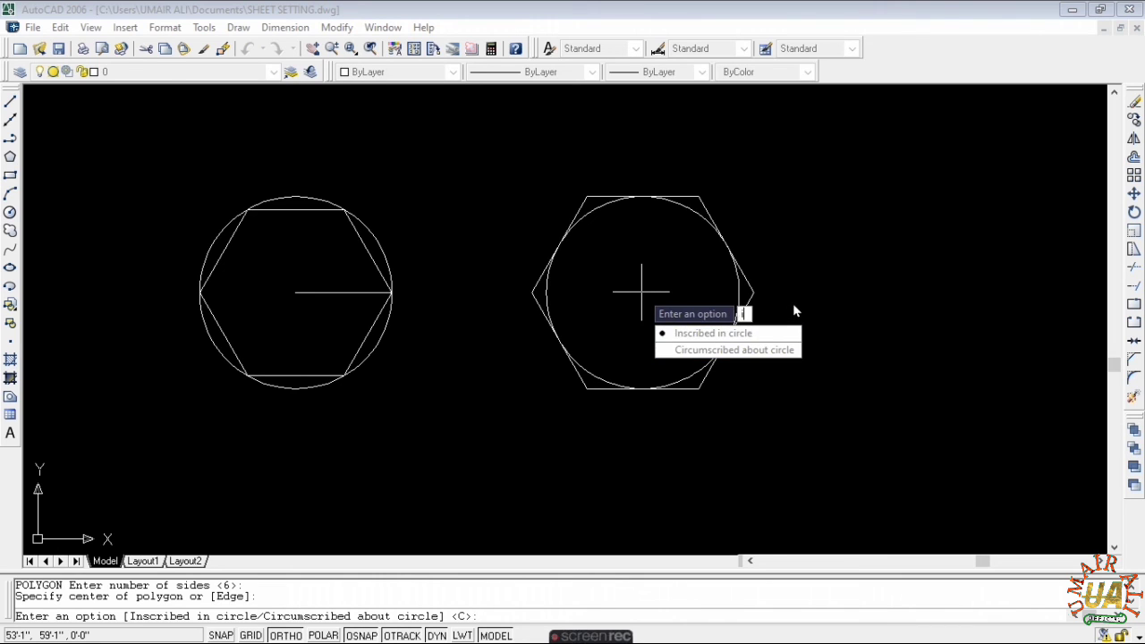
{"action": "left_click", "coordinate": [757, 335]}
{"action": "left_click", "coordinate": [680, 333]}
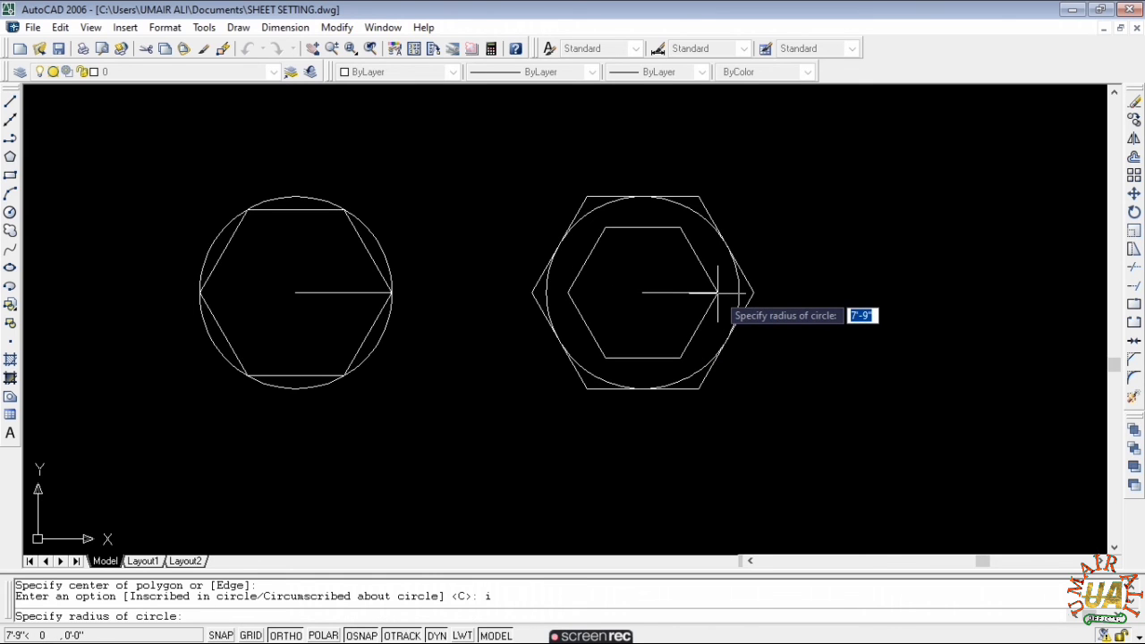
{"action": "type", "text": "10"}
{"action": "key", "text": "Return"}
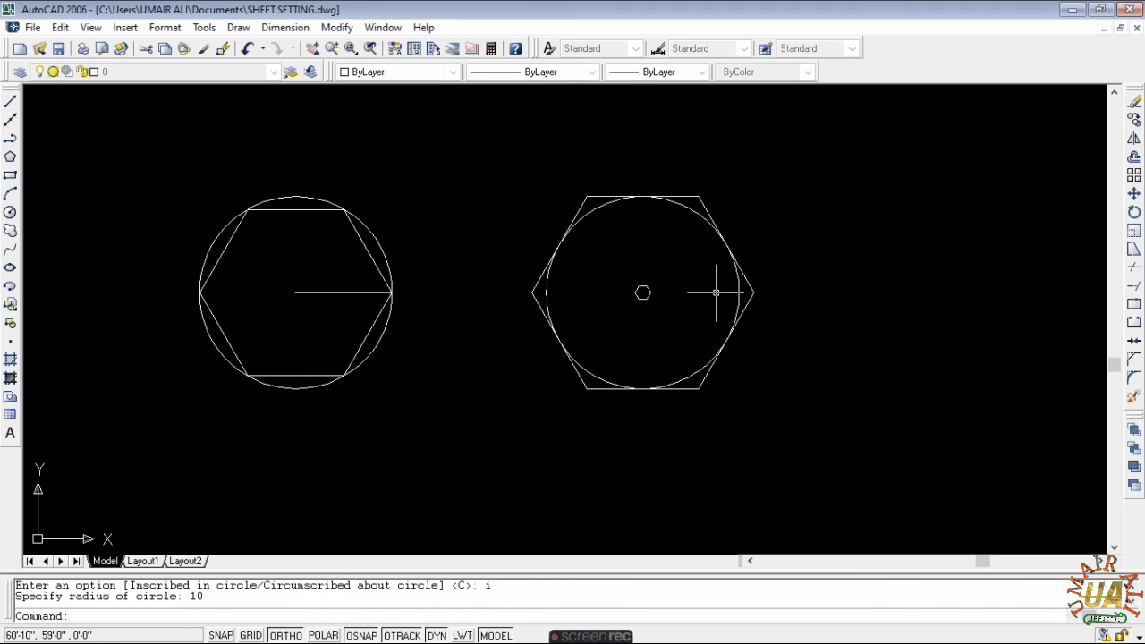
{"action": "left_click", "coordinate": [702, 281]}
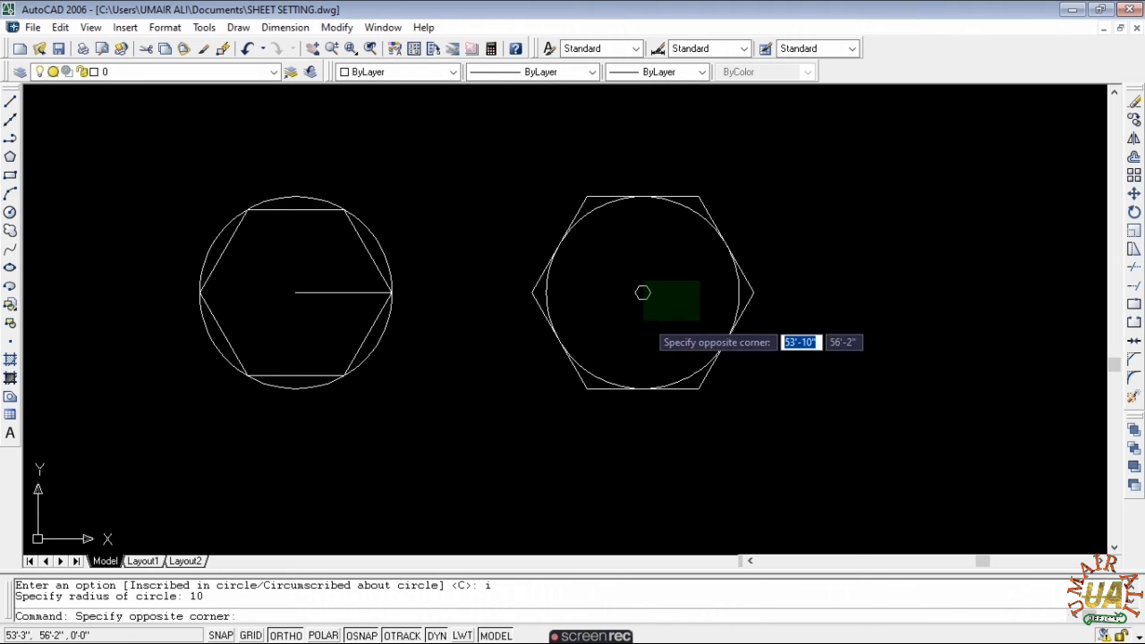
{"action": "left_click", "coordinate": [621, 324]}
{"action": "type", "text": "e"}
{"action": "key", "text": "Return"}
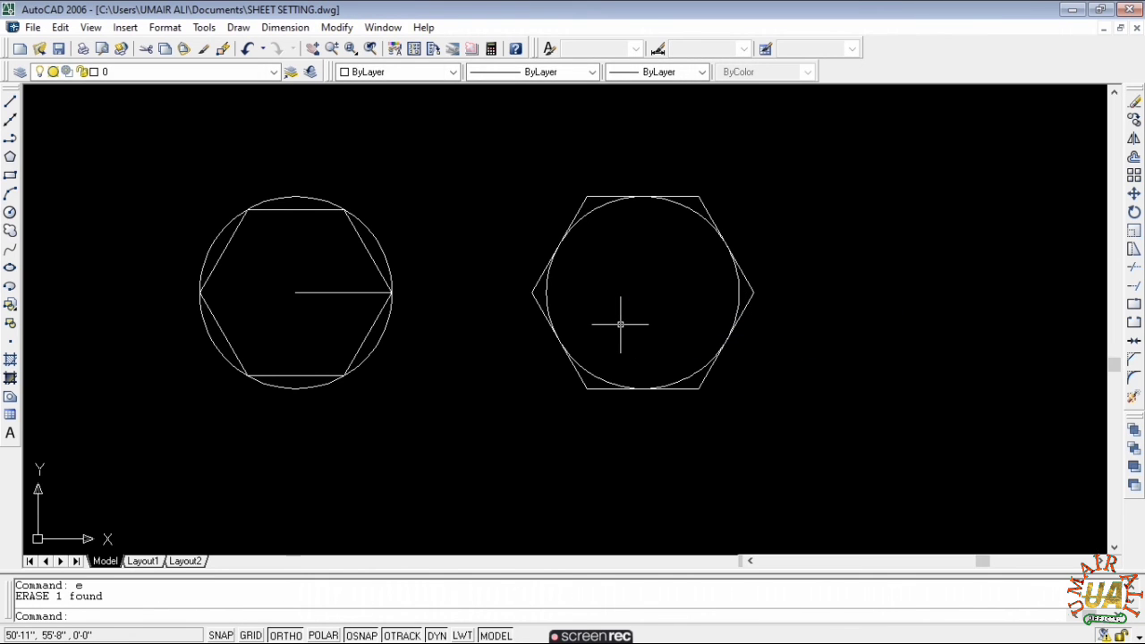
{"action": "key", "text": "Return"}
{"action": "key", "text": "Escape"}
{"action": "key", "text": "Escape"}
{"action": "left_click", "coordinate": [665, 280]}
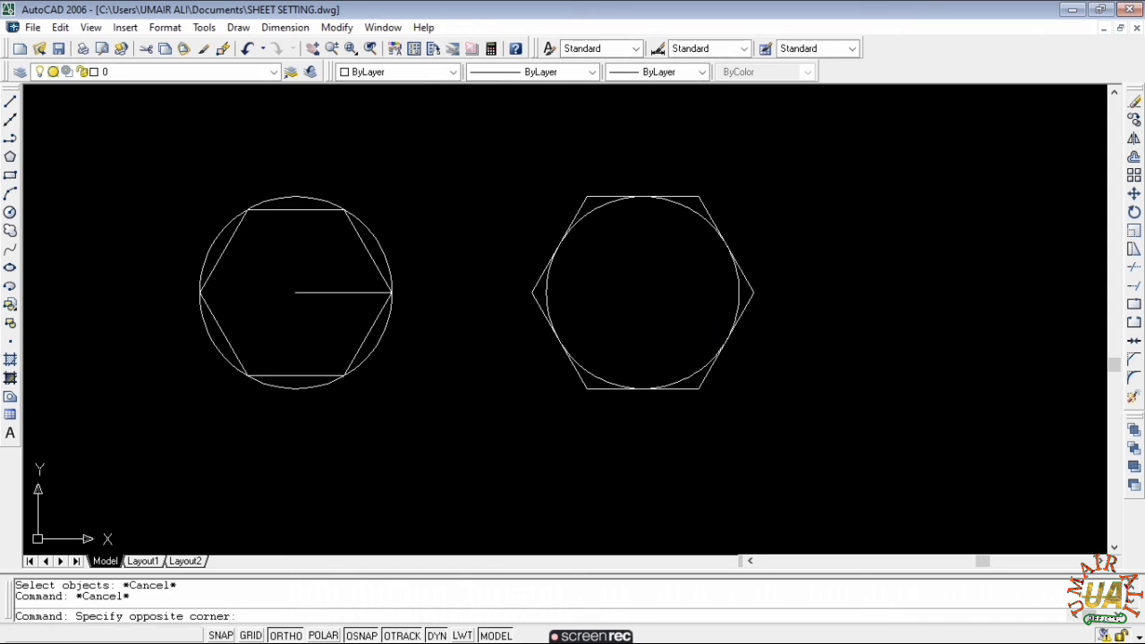
{"action": "key", "text": "Escape"}
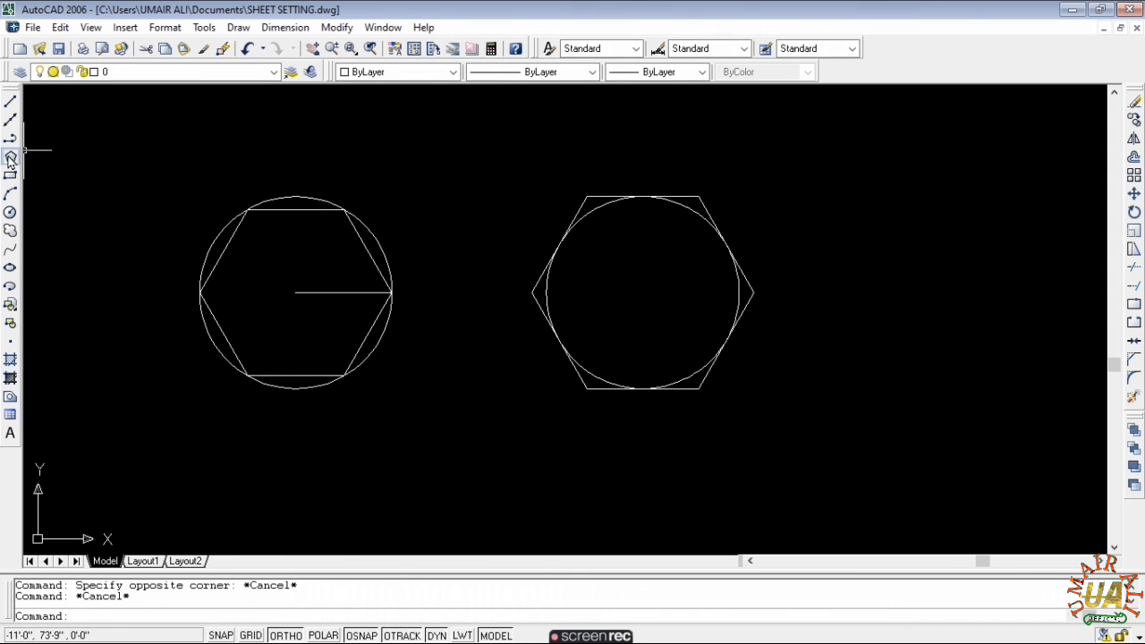
- Draw a 6-sided hexagon of radius 10' inscribed in the right circle
{"action": "left_click", "coordinate": [10, 156]}
{"action": "key", "text": "Return"}
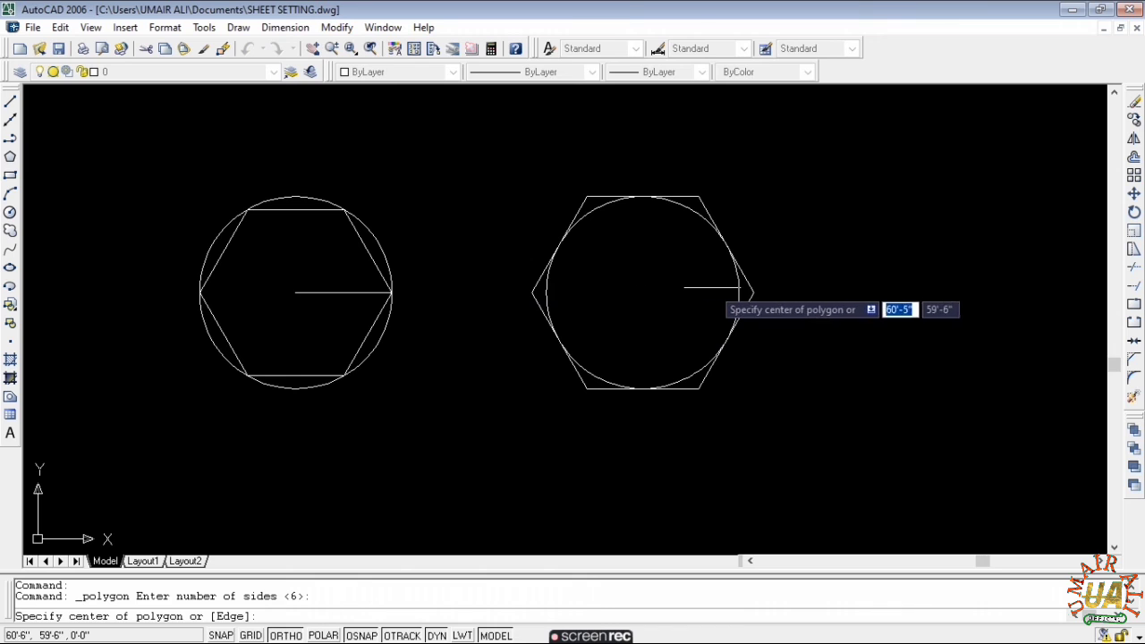
{"action": "left_click", "coordinate": [641, 289]}
{"action": "left_click", "coordinate": [707, 331]}
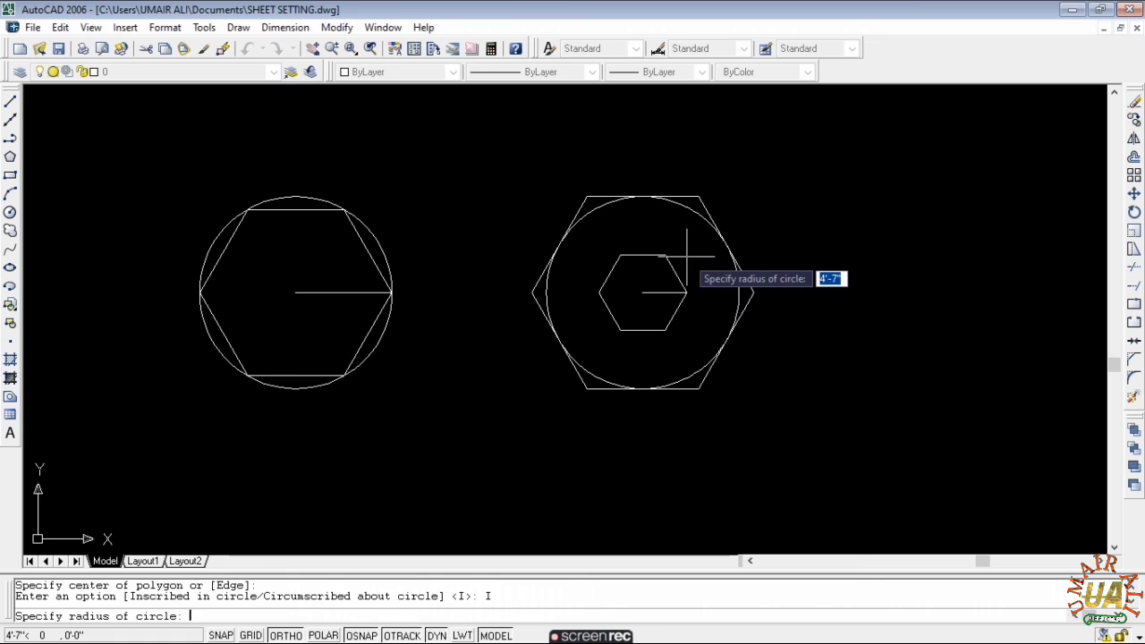
{"action": "type", "text": "10"}
{"action": "key", "text": "Return"}
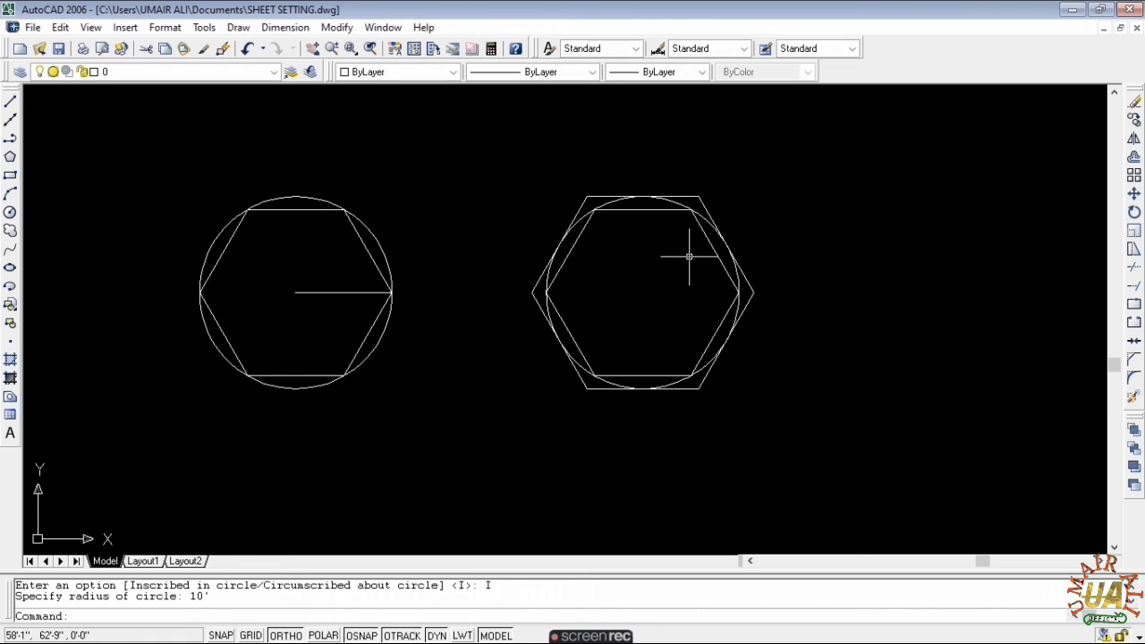
{"action": "key", "text": "Escape"}
- Zoom and pan so both circles and their hexagons sit in view
{"action": "scroll", "coordinate": [693, 233], "scroll_direction": "up", "scroll_amount": 5}
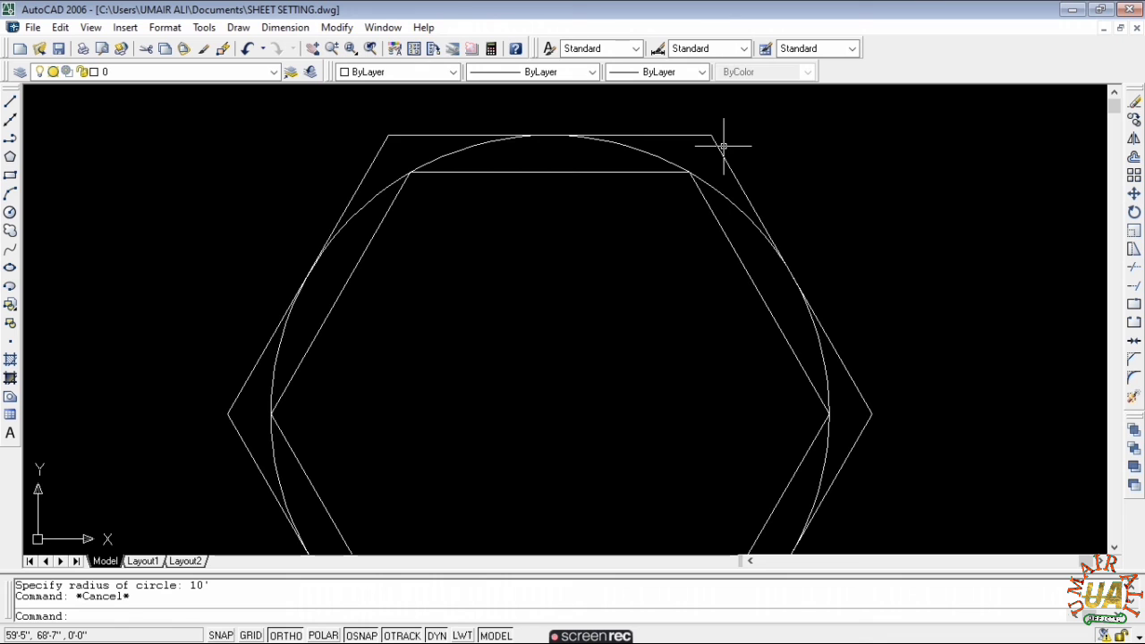
{"action": "scroll", "coordinate": [805, 352], "scroll_direction": "down", "scroll_amount": 2}
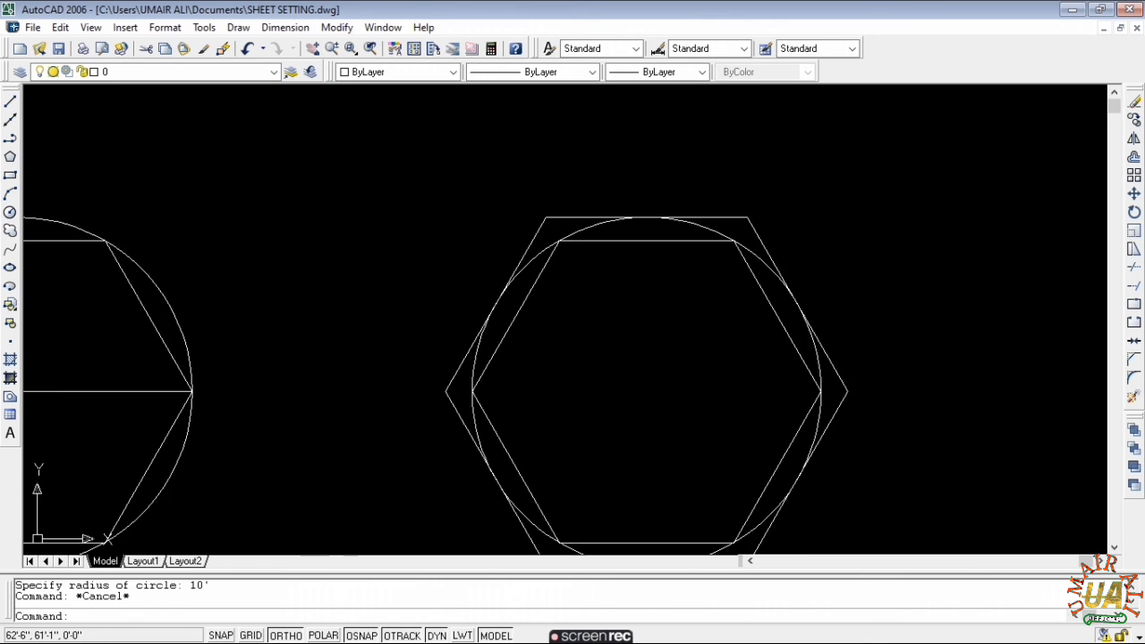
{"action": "scroll", "coordinate": [814, 417], "scroll_direction": "down", "scroll_amount": 2}
{"action": "scroll", "coordinate": [770, 313], "scroll_direction": "up", "scroll_amount": 2}
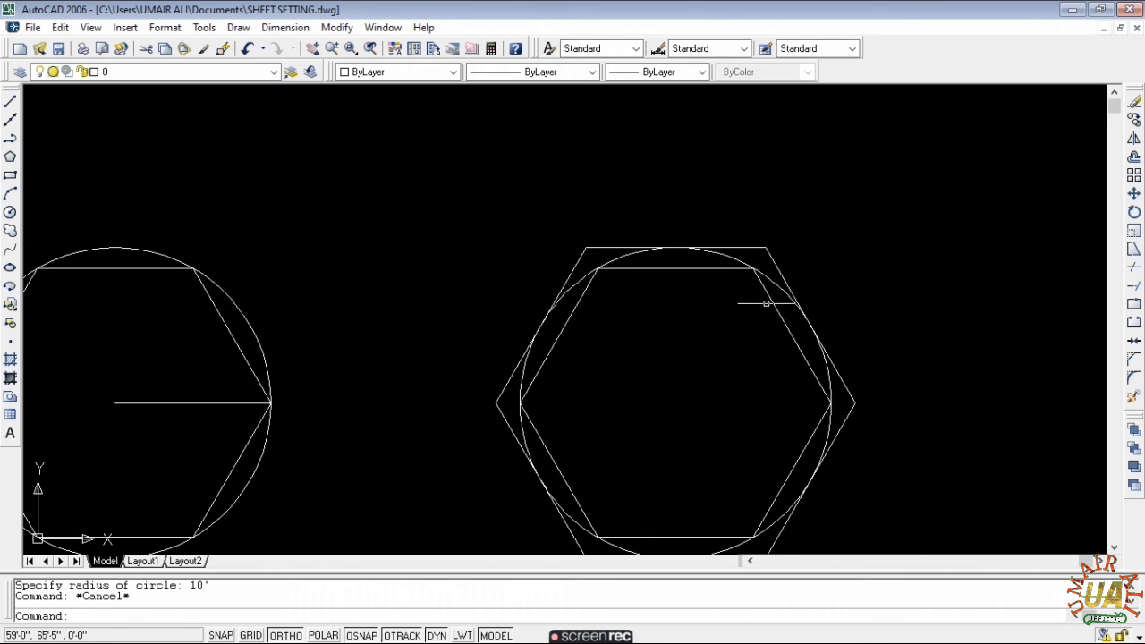
{"action": "scroll", "coordinate": [755, 269], "scroll_direction": "up", "scroll_amount": 2}
{"action": "middle_click_drag", "start_coordinate": [754, 268], "coordinate": [735, 176]}
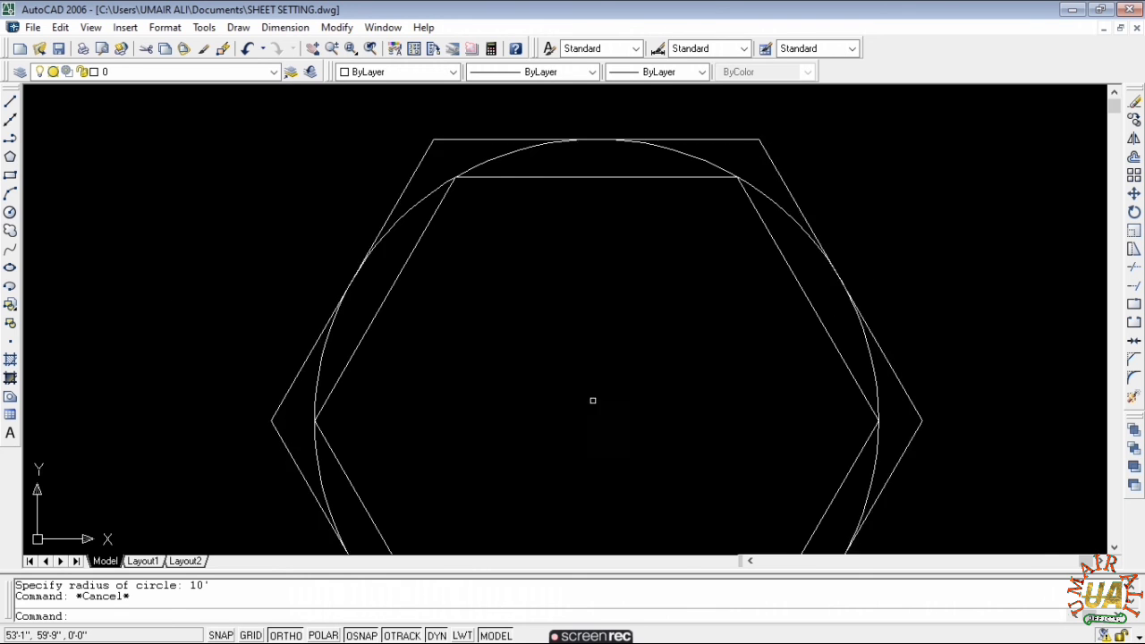
{"action": "scroll", "coordinate": [594, 401], "scroll_direction": "down", "scroll_amount": 2}
{"action": "middle_click_drag", "start_coordinate": [765, 261], "coordinate": [836, 171]}
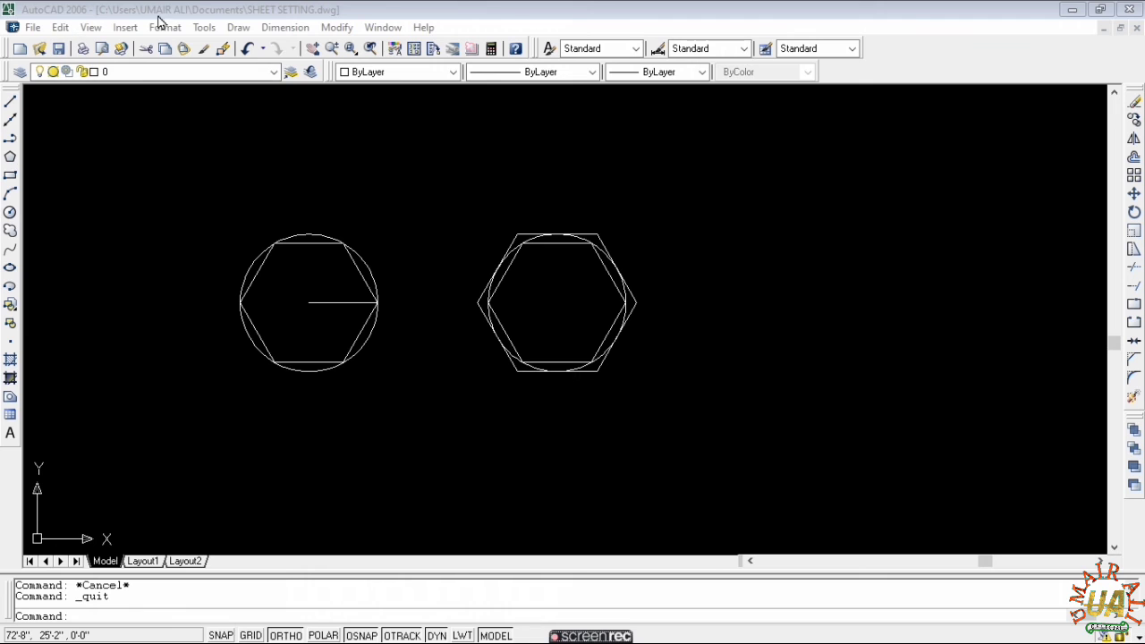
- Save the drawing as a new DWG under a new file name in Documents via Save As
{"action": "left_click", "coordinate": [262, 173]}
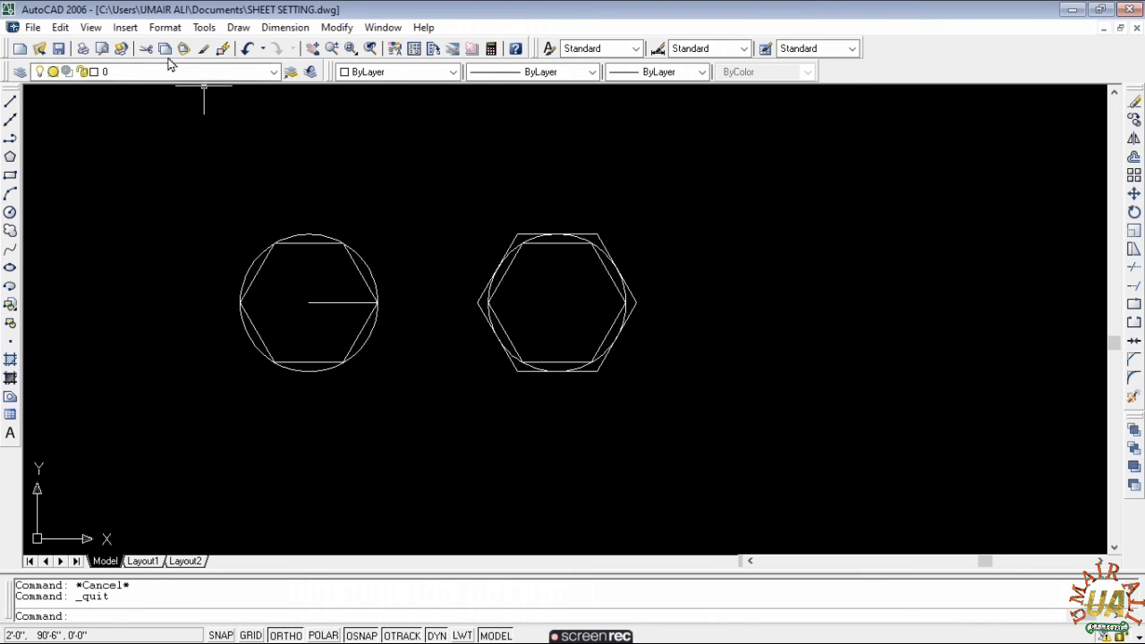
{"action": "left_click", "coordinate": [33, 28]}
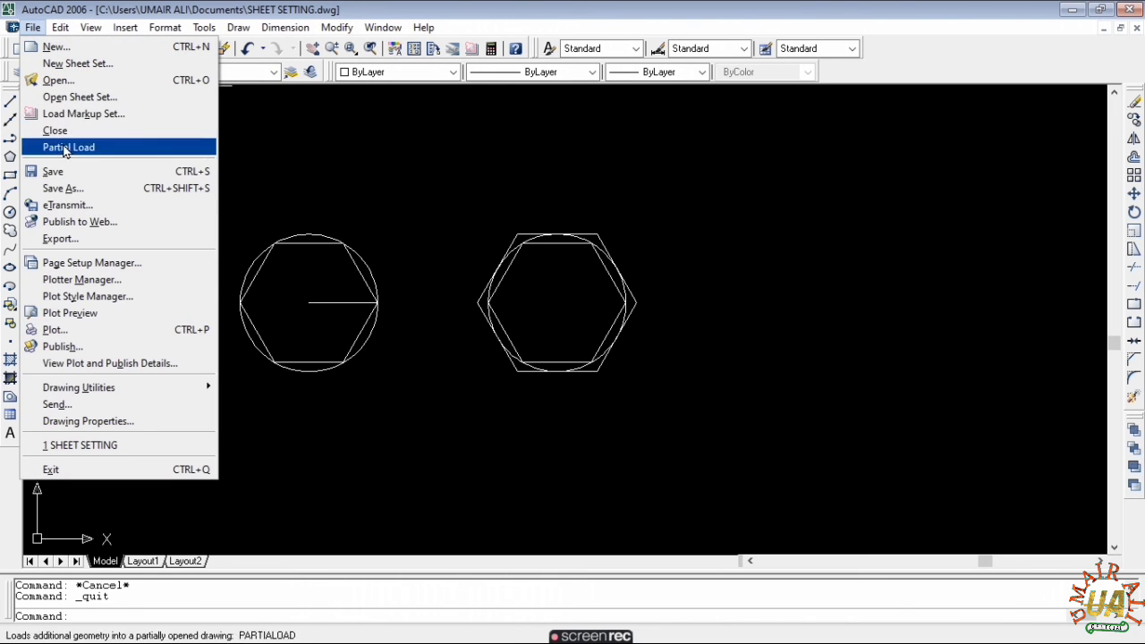
{"action": "left_click", "coordinate": [80, 189]}
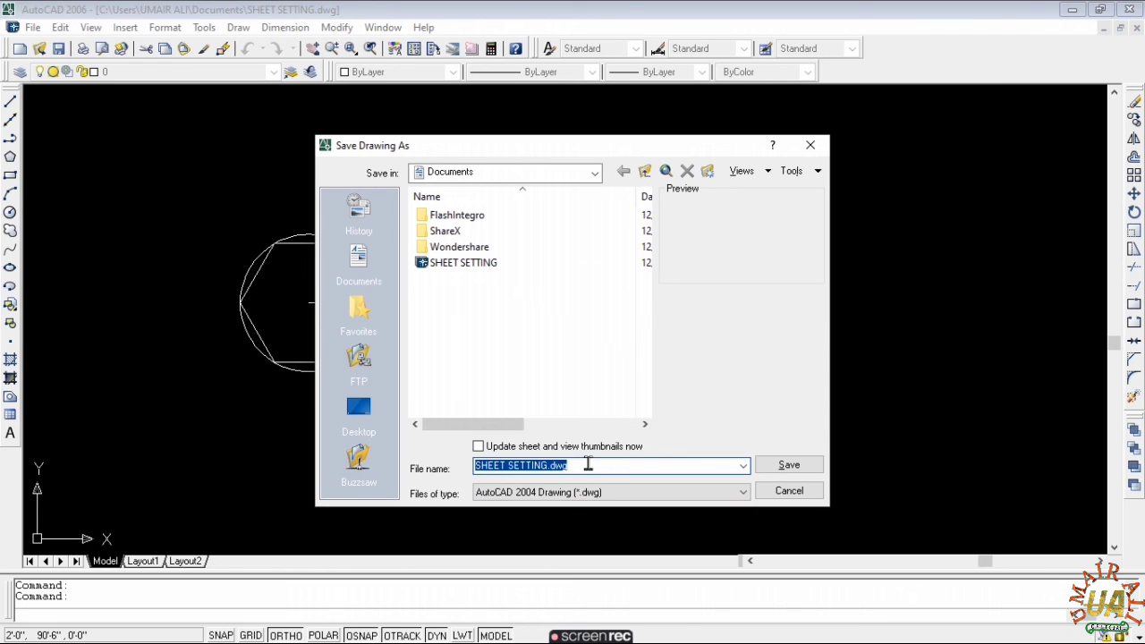
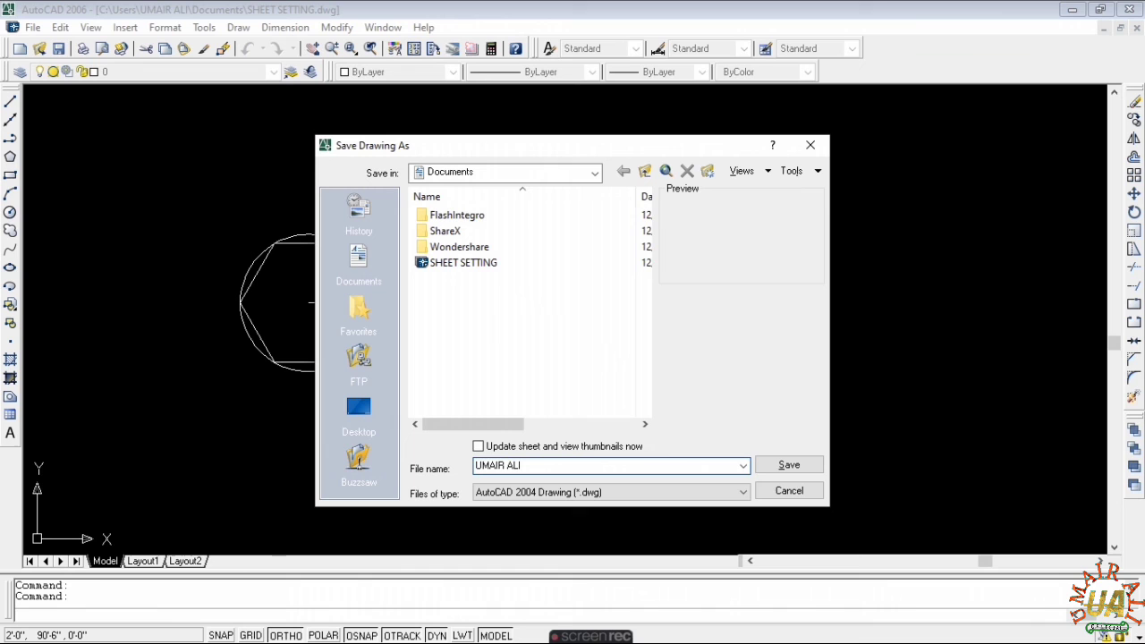
{"action": "left_click", "coordinate": [784, 466]}
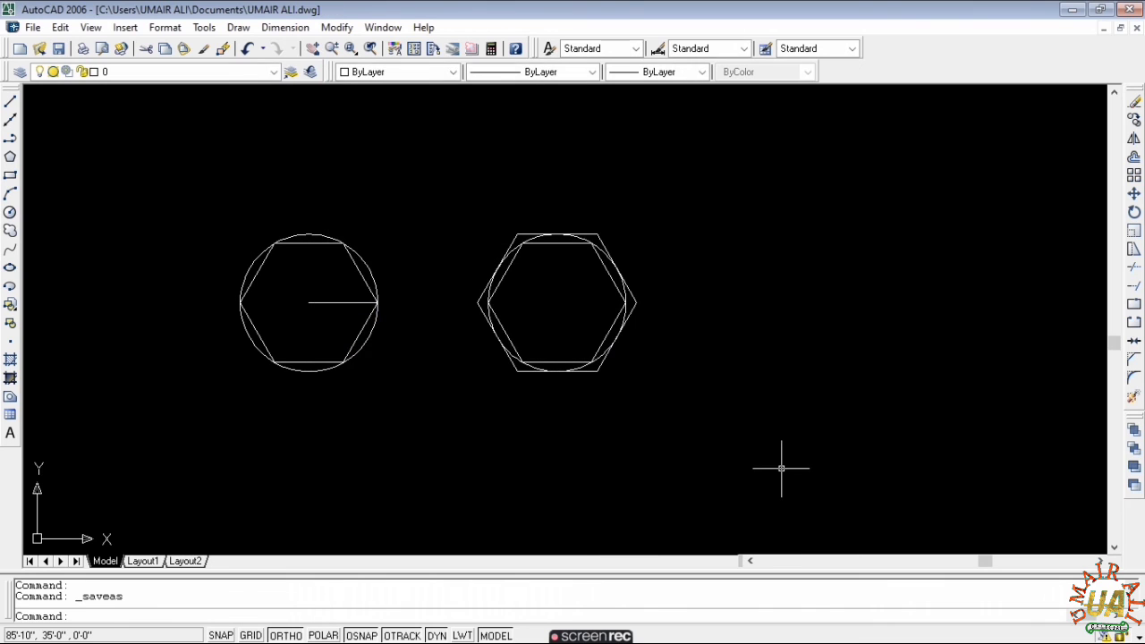